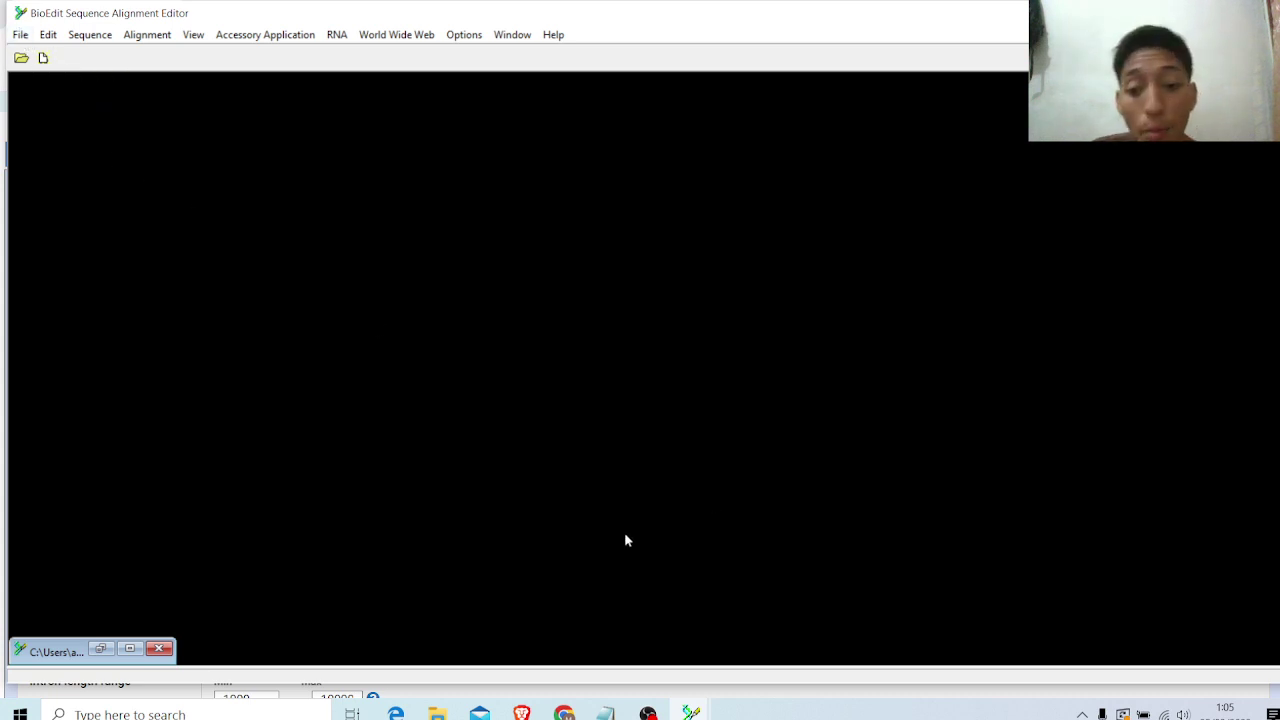
Step: Open the GH Oreochromis niloticus FASTA file from the Downloads folder
{"action": "left_click", "coordinate": [20, 34]}
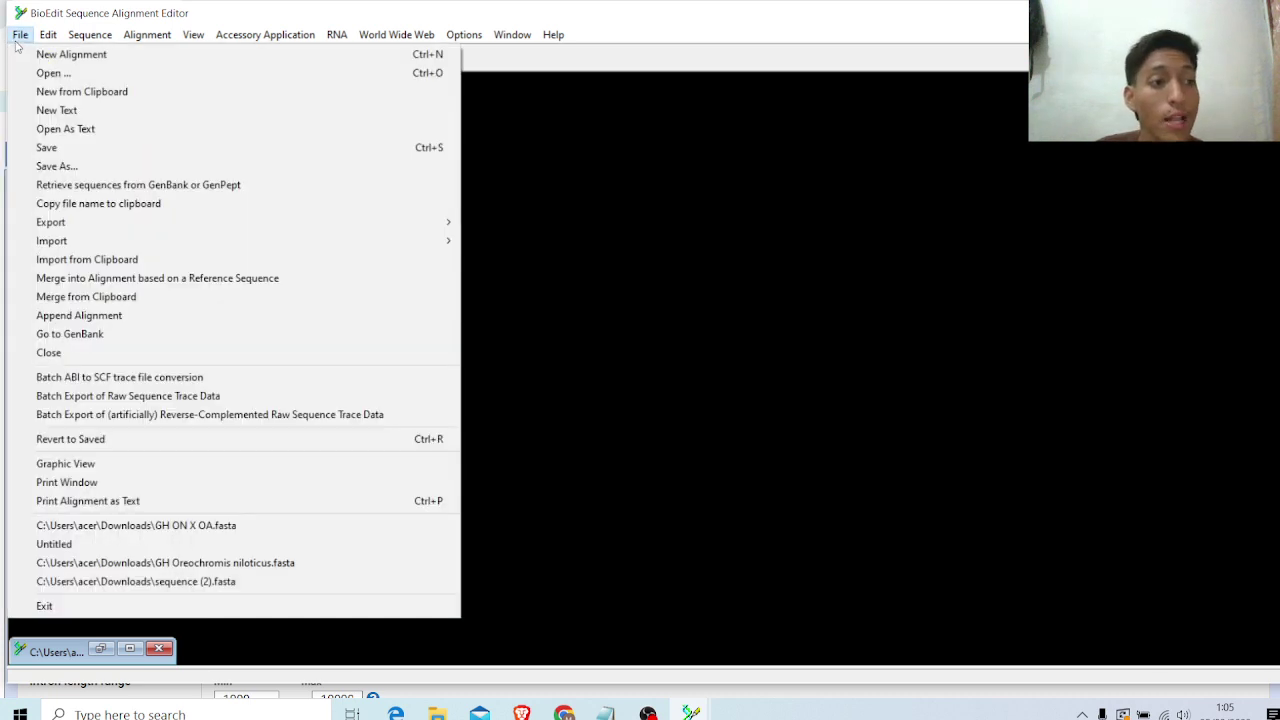
{"action": "left_click", "coordinate": [48, 78]}
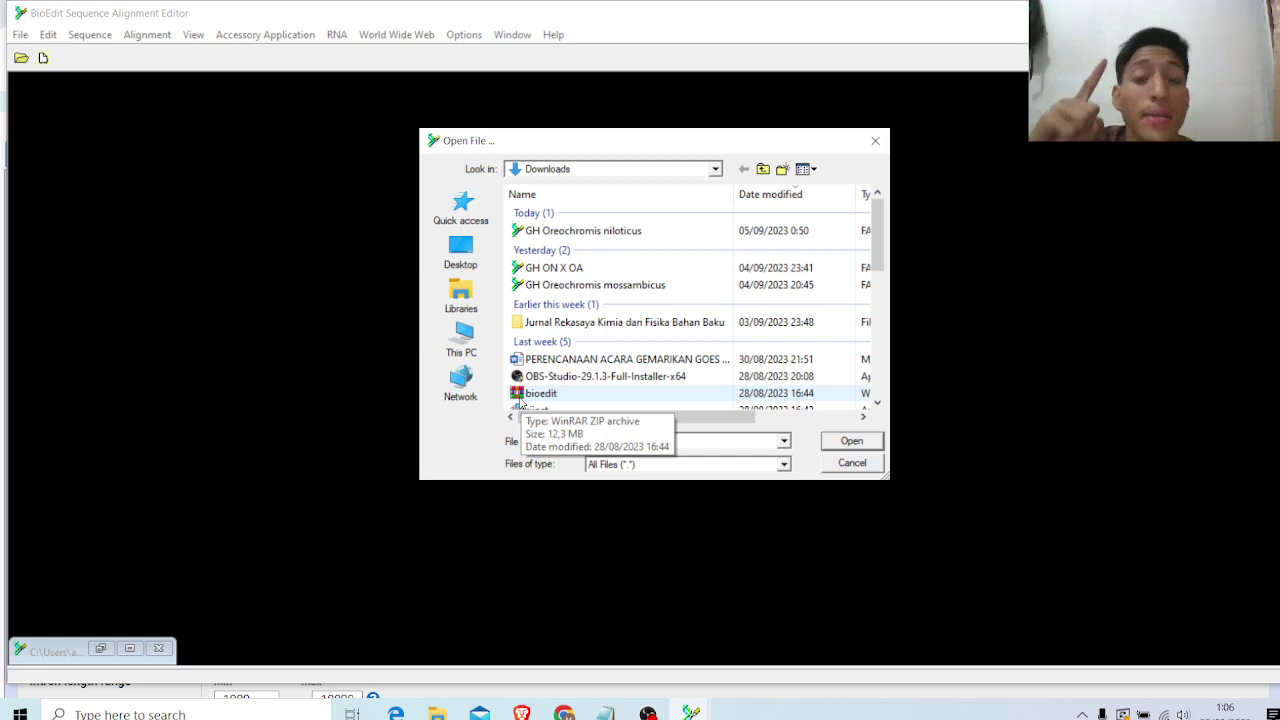
{"action": "left_click", "coordinate": [578, 232]}
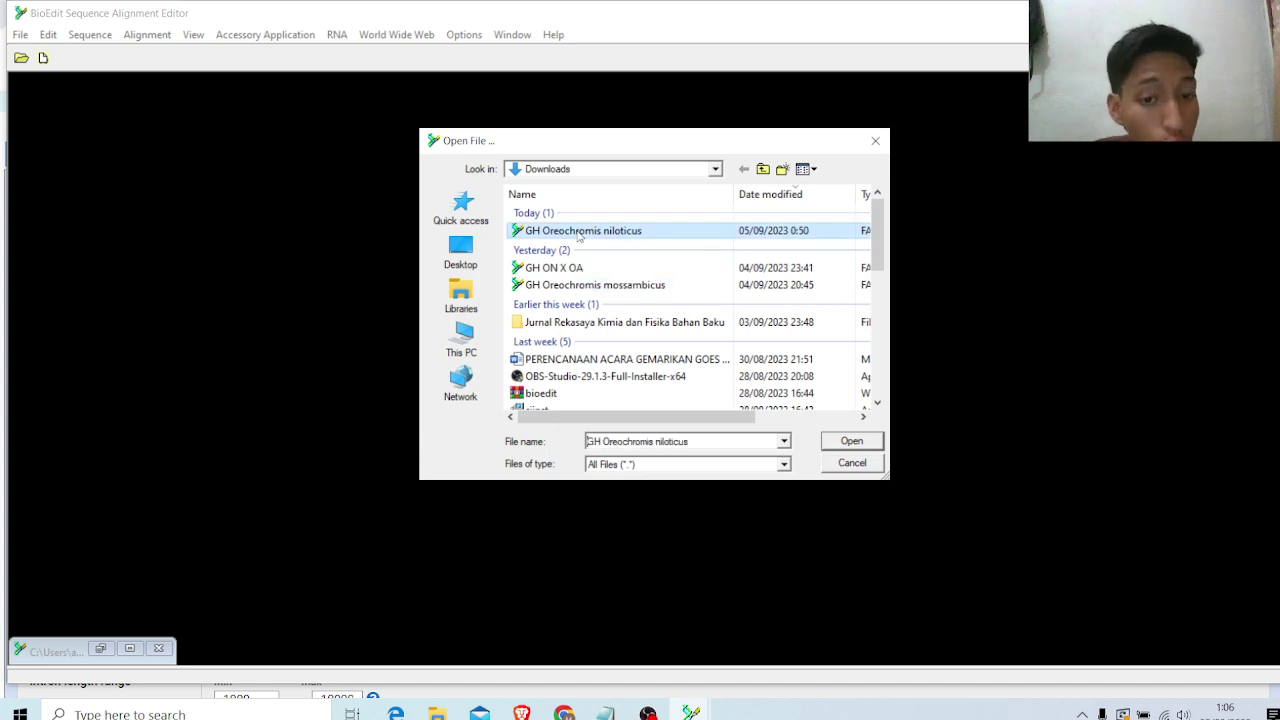
{"action": "left_click", "coordinate": [870, 445]}
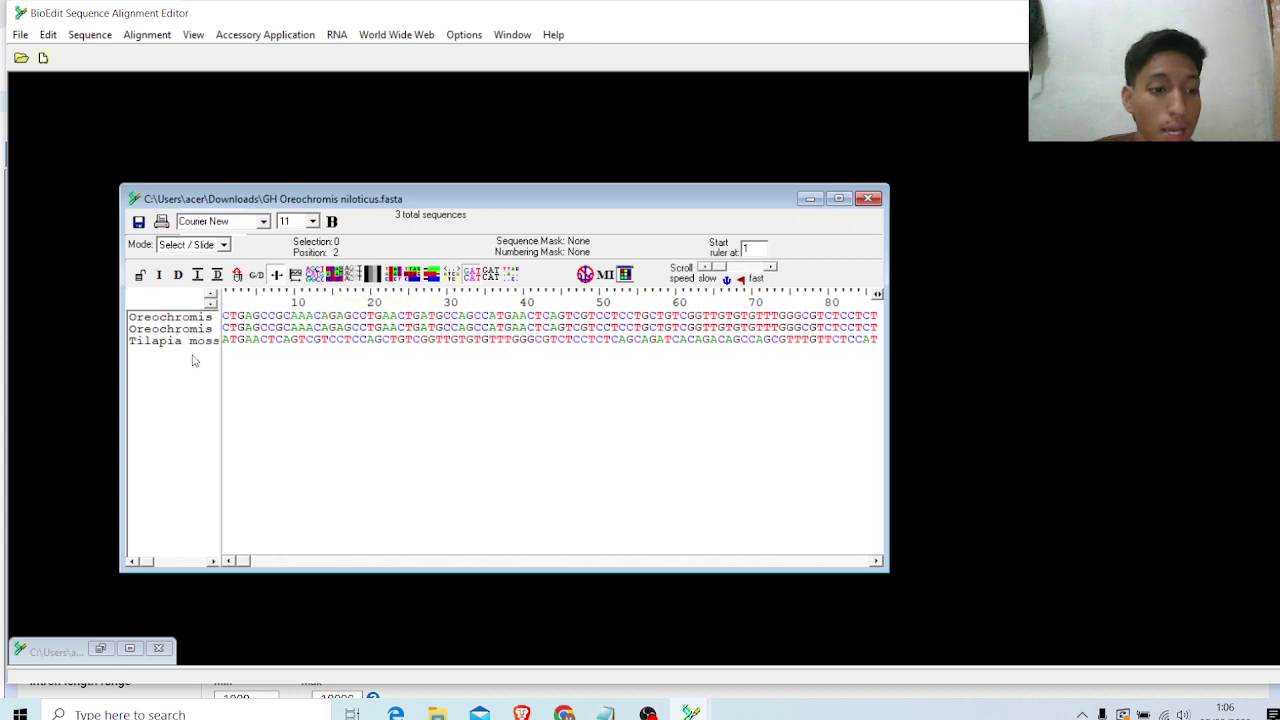
Step: Widen the sequence title column and delete the Tilapia mossambica sequence and the first Oreochromis niloticus sequence
{"action": "left_click_drag", "start_coordinate": [221, 365], "coordinate": [300, 369]}
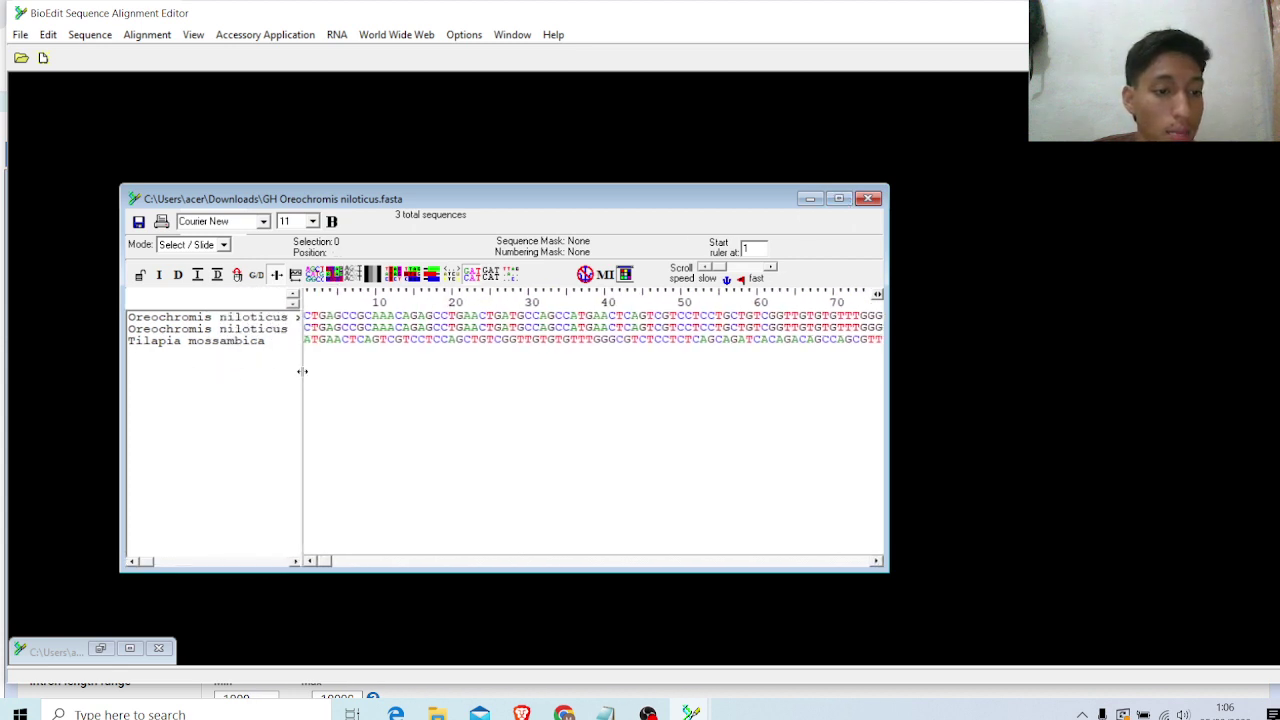
{"action": "right_click", "coordinate": [260, 343]}
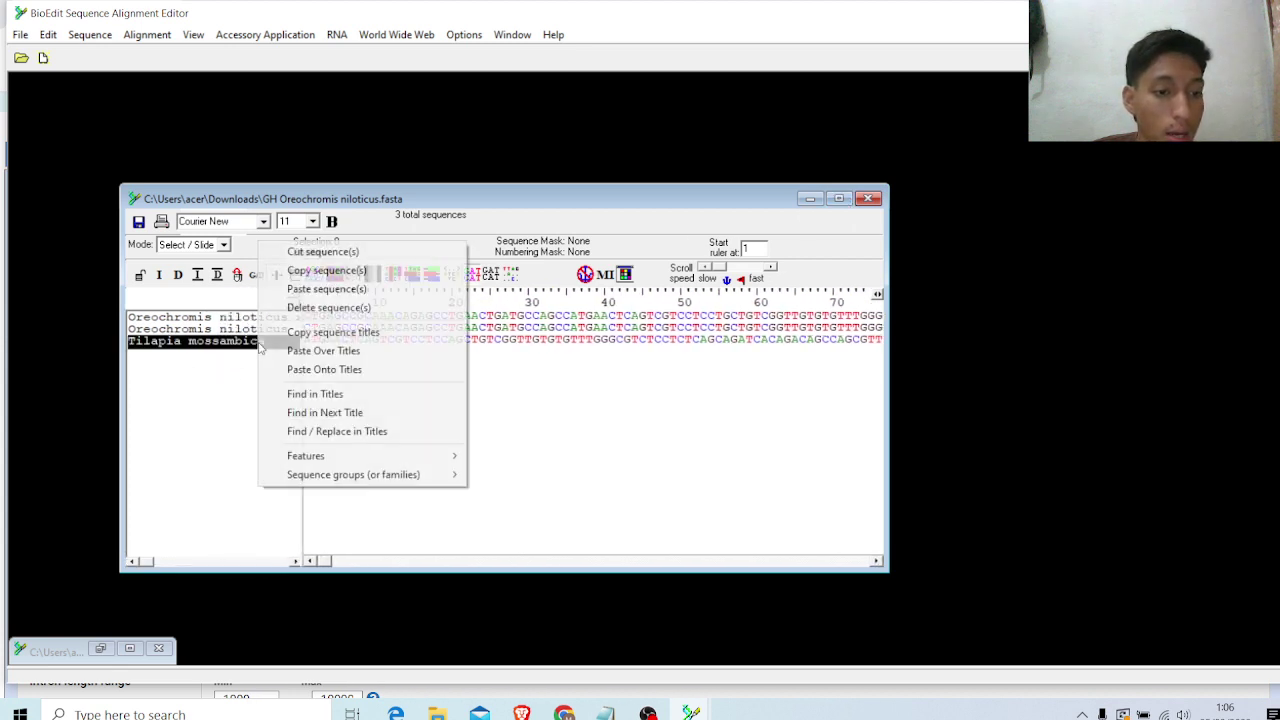
{"action": "left_click", "coordinate": [318, 308]}
{"action": "right_click", "coordinate": [252, 320]}
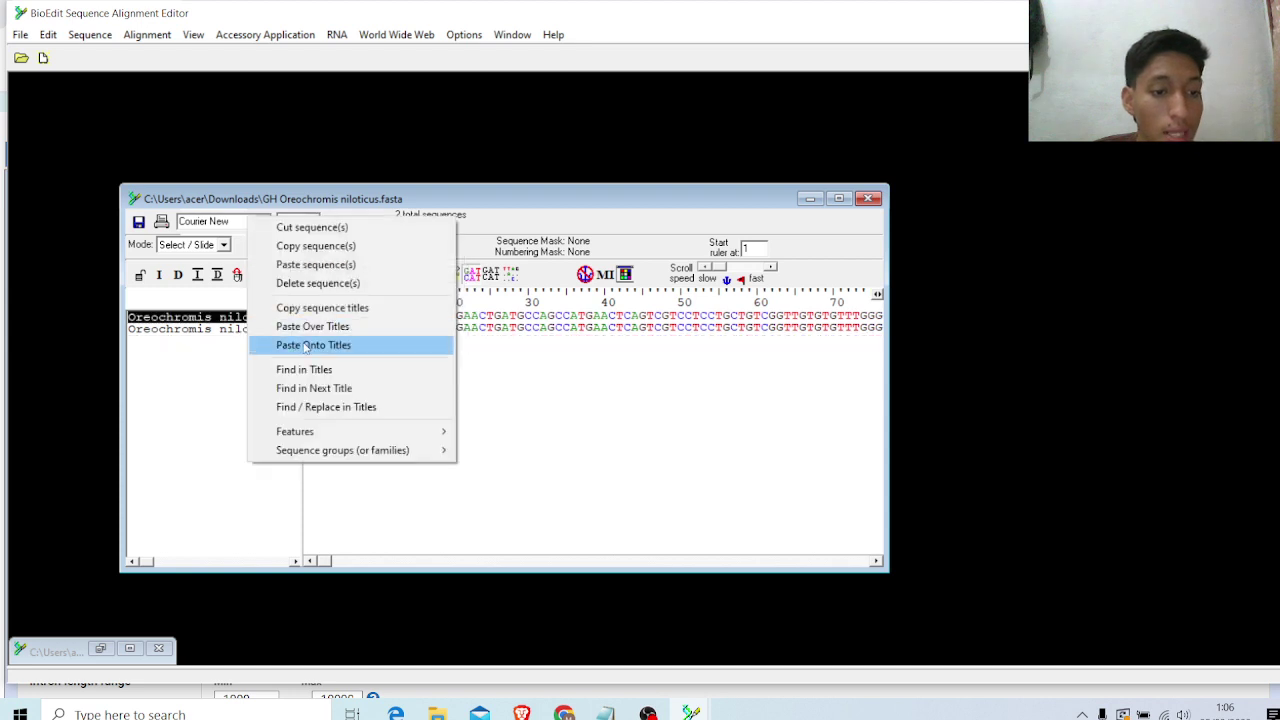
{"action": "left_click", "coordinate": [320, 283]}
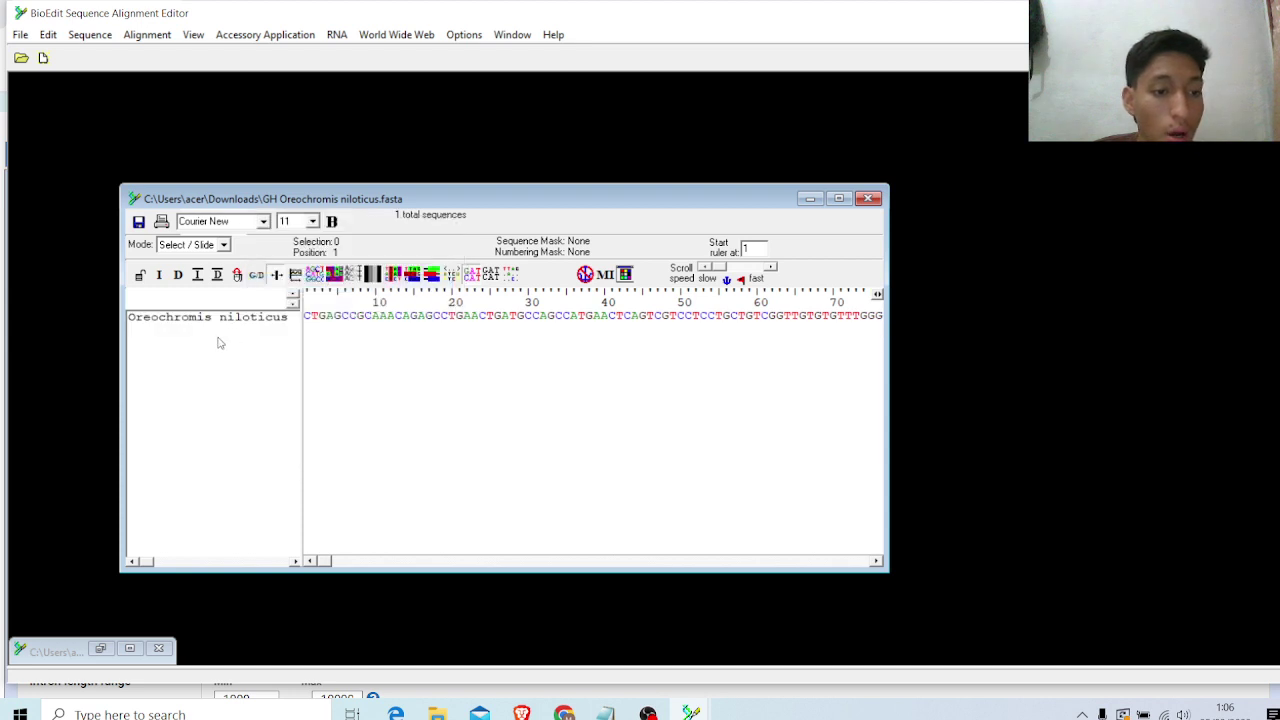
Step: Maximize the alignment window and display the remaining Oreochromis niloticus sequence in Graphic View
{"action": "left_click", "coordinate": [838, 198]}
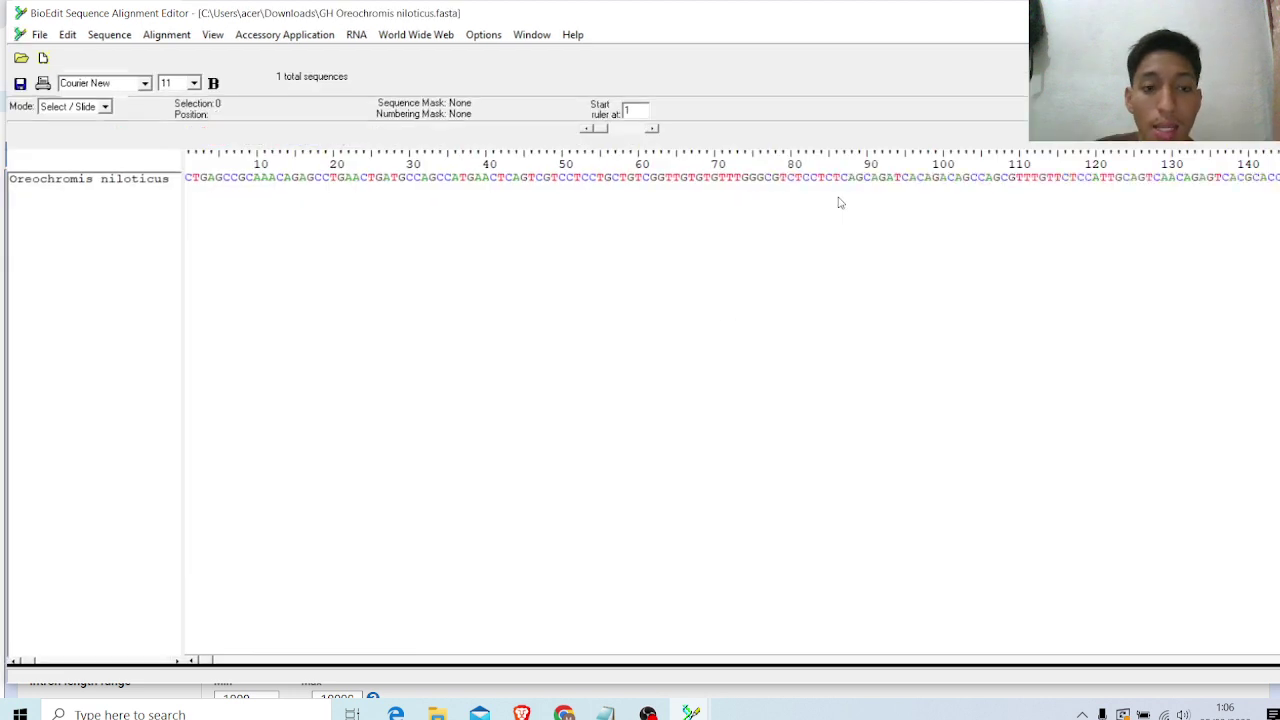
{"action": "left_click", "coordinate": [40, 35]}
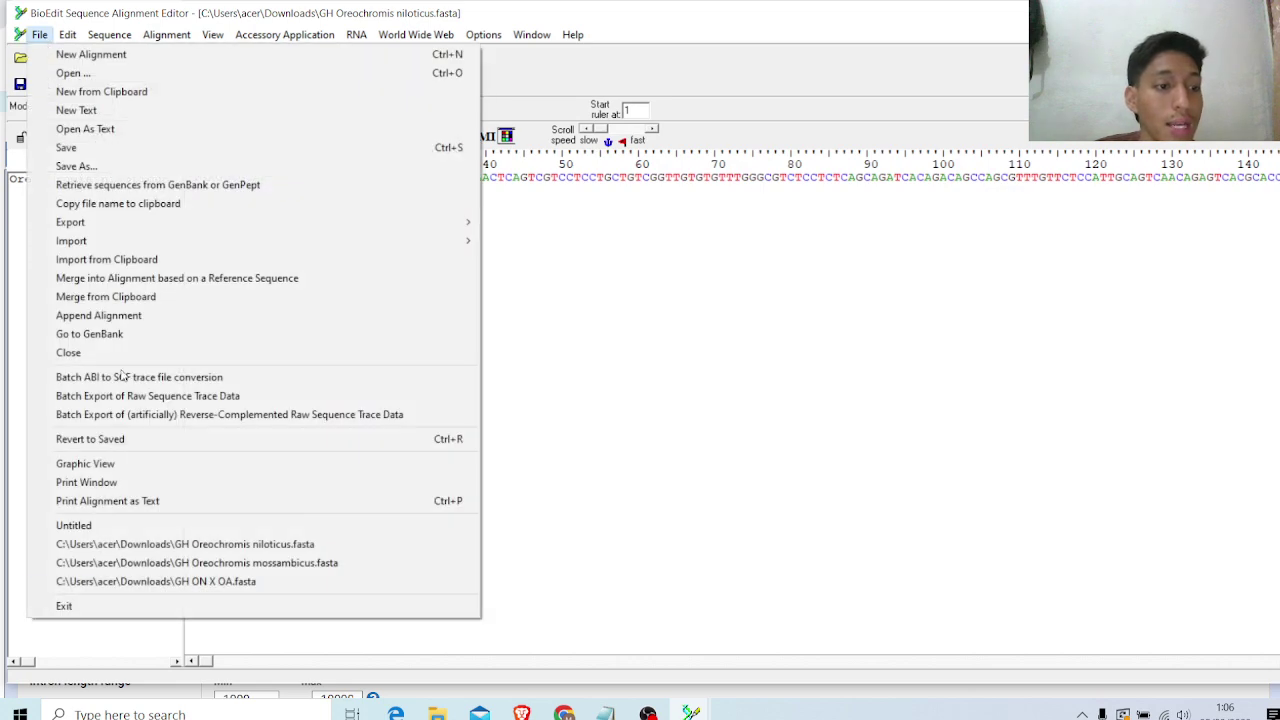
{"action": "left_click", "coordinate": [103, 467]}
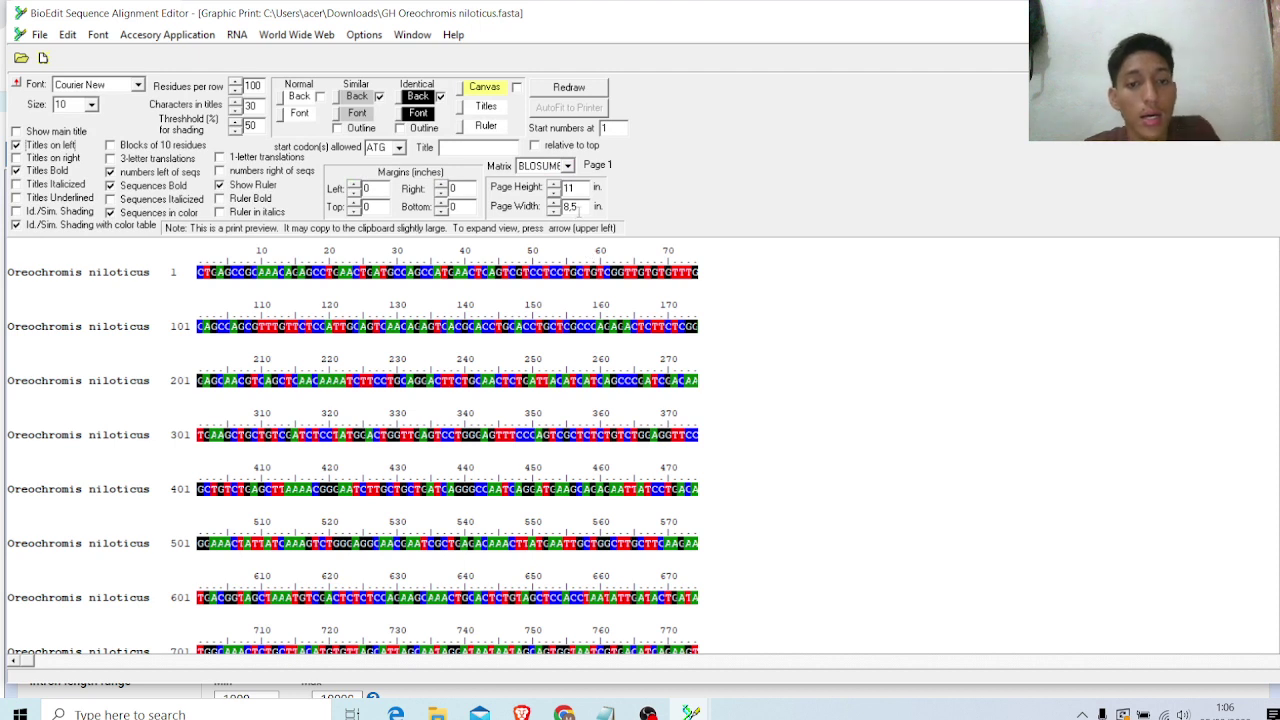
Step: Set the graphic view's page width to 15 inches and redraw the sequence
{"action": "key", "text": "BackSpace"}
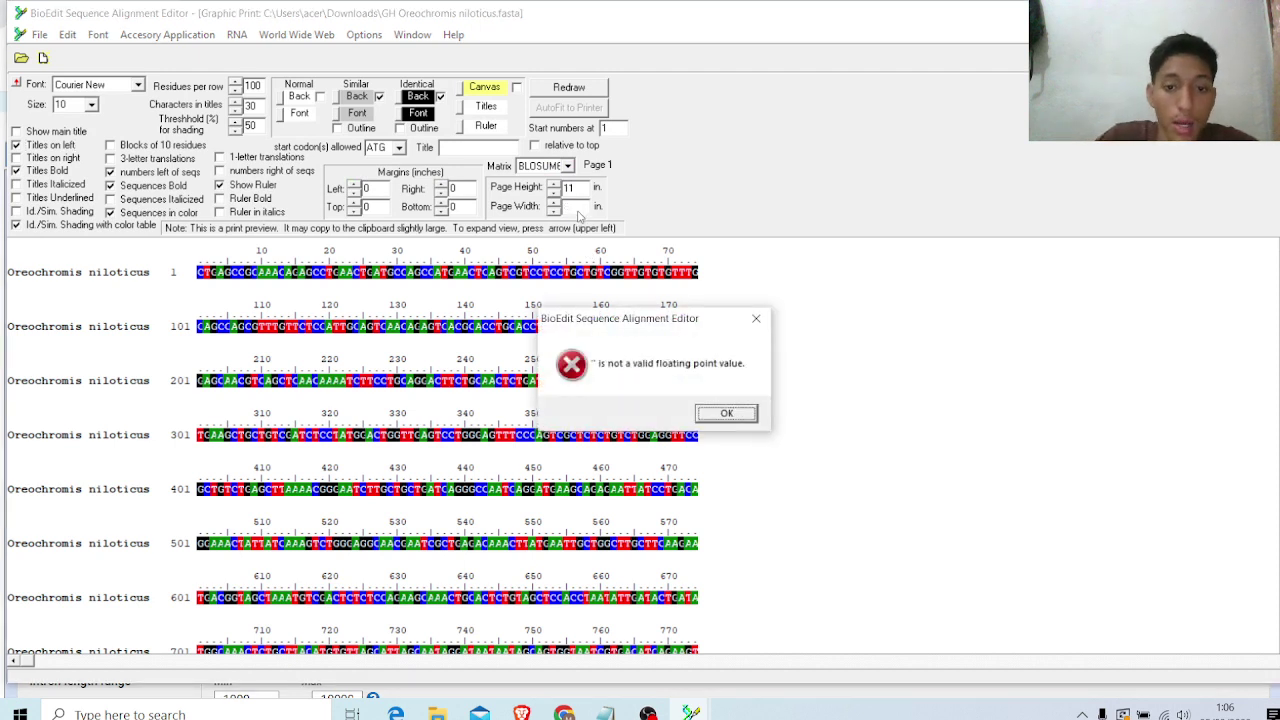
{"action": "left_click", "coordinate": [748, 416]}
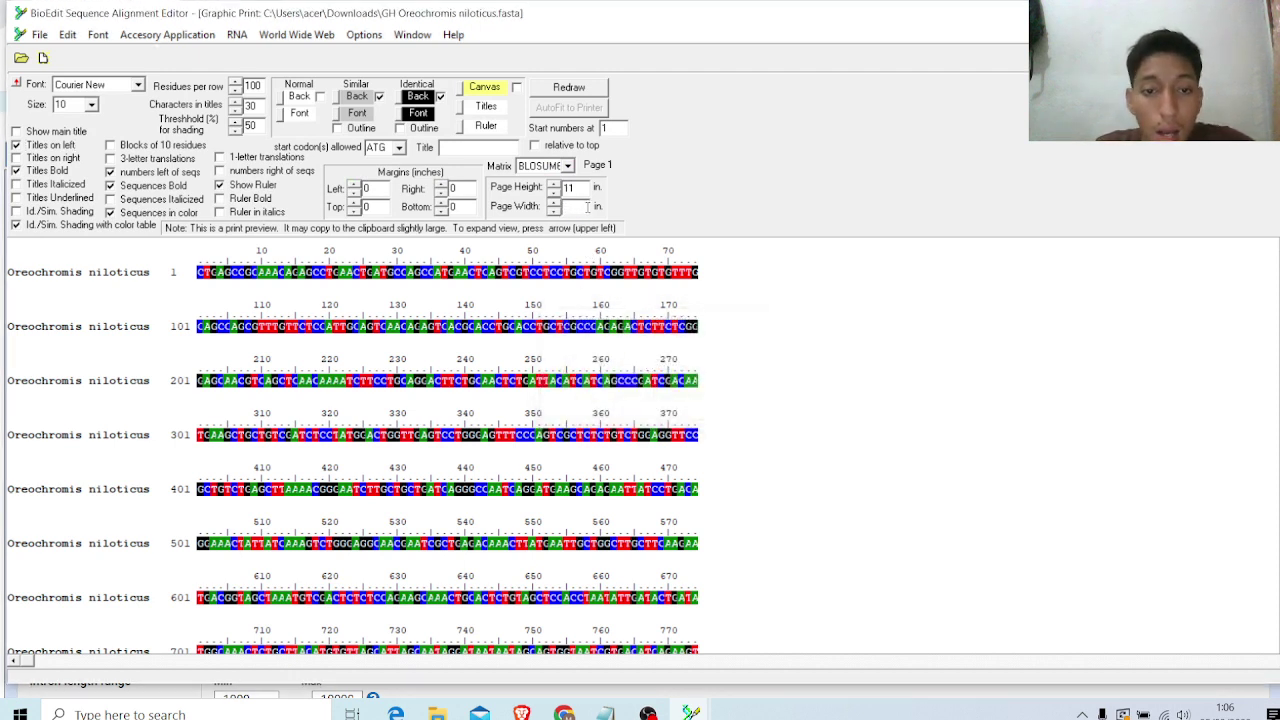
{"action": "type", "text": "15"}
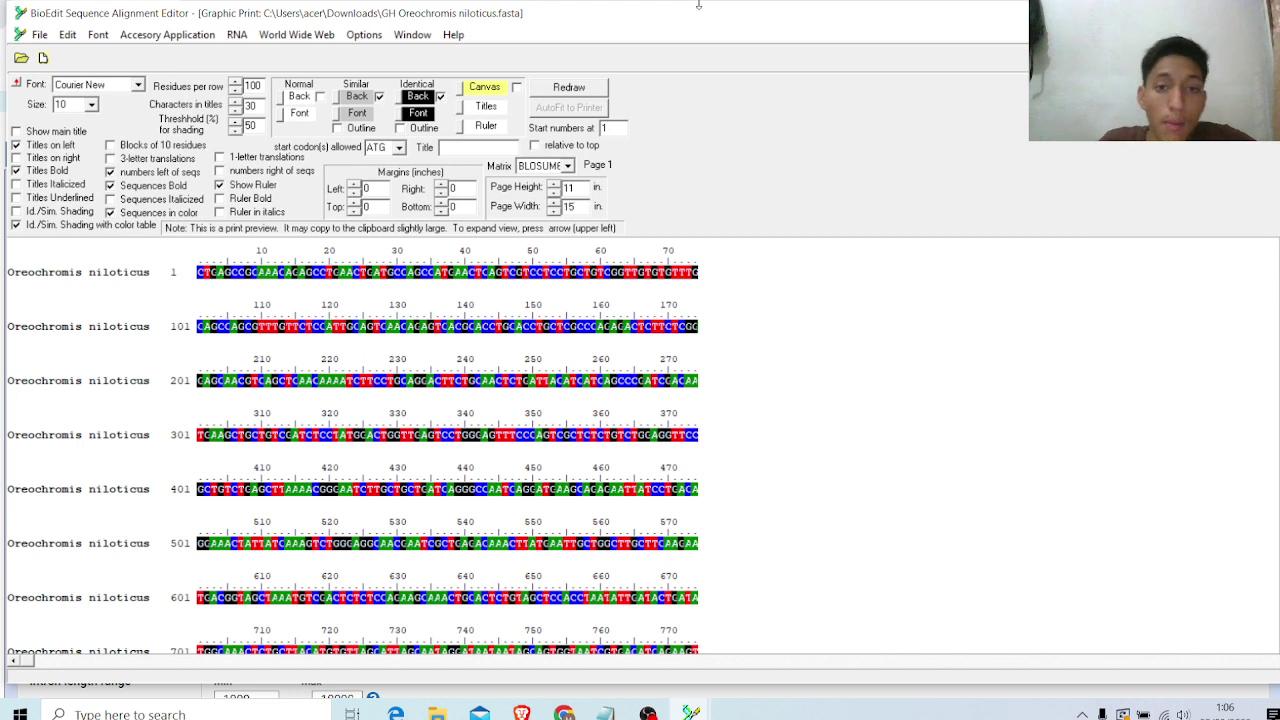
{"action": "left_click", "coordinate": [569, 87]}
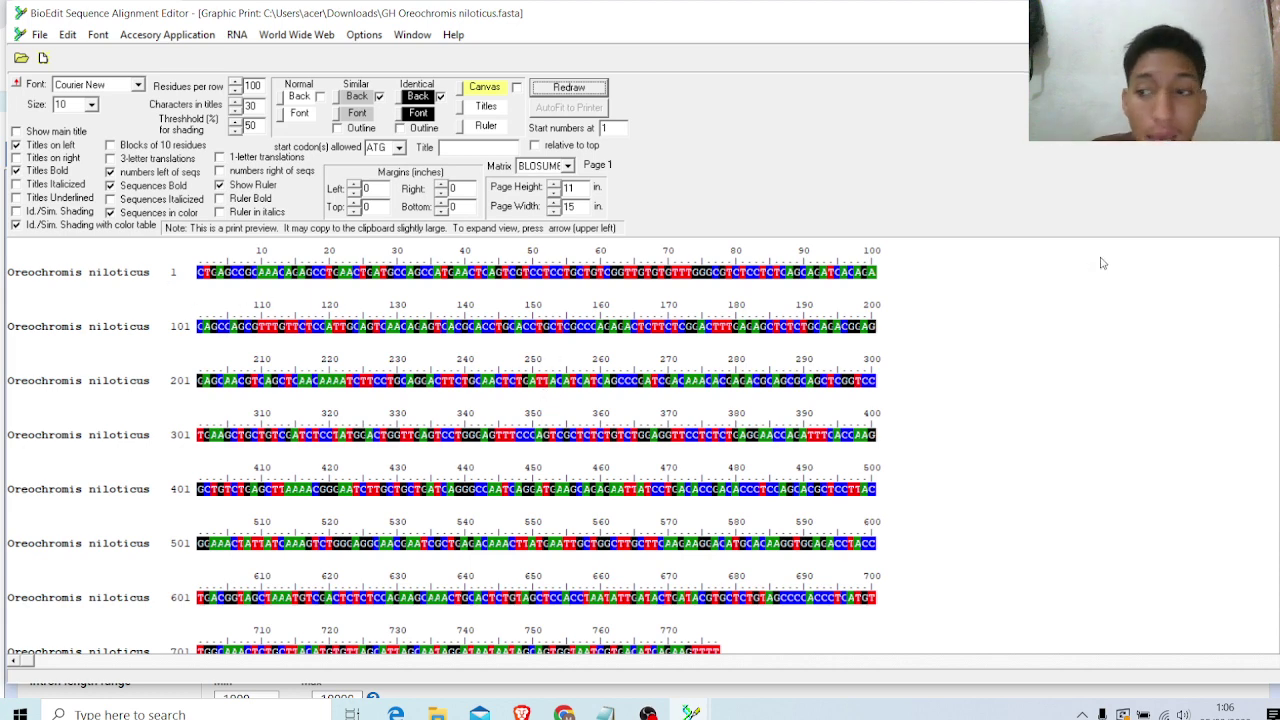
Step: Examine the full coloured sequence and compare it with the specific and degenerate primer positions noted in Notepad
{"action": "scroll", "coordinate": [540, 450], "scroll_direction": "down", "scroll_amount": 1}
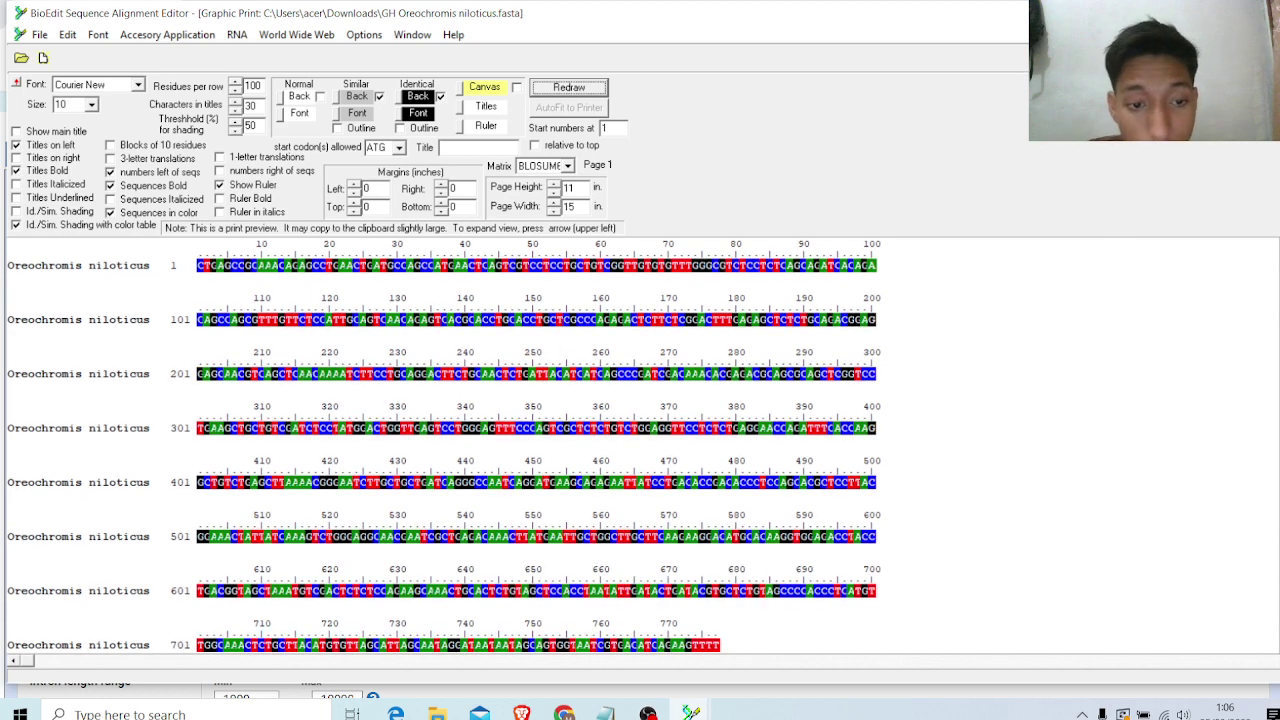
{"action": "scroll", "coordinate": [540, 450], "scroll_direction": "down", "scroll_amount": 3}
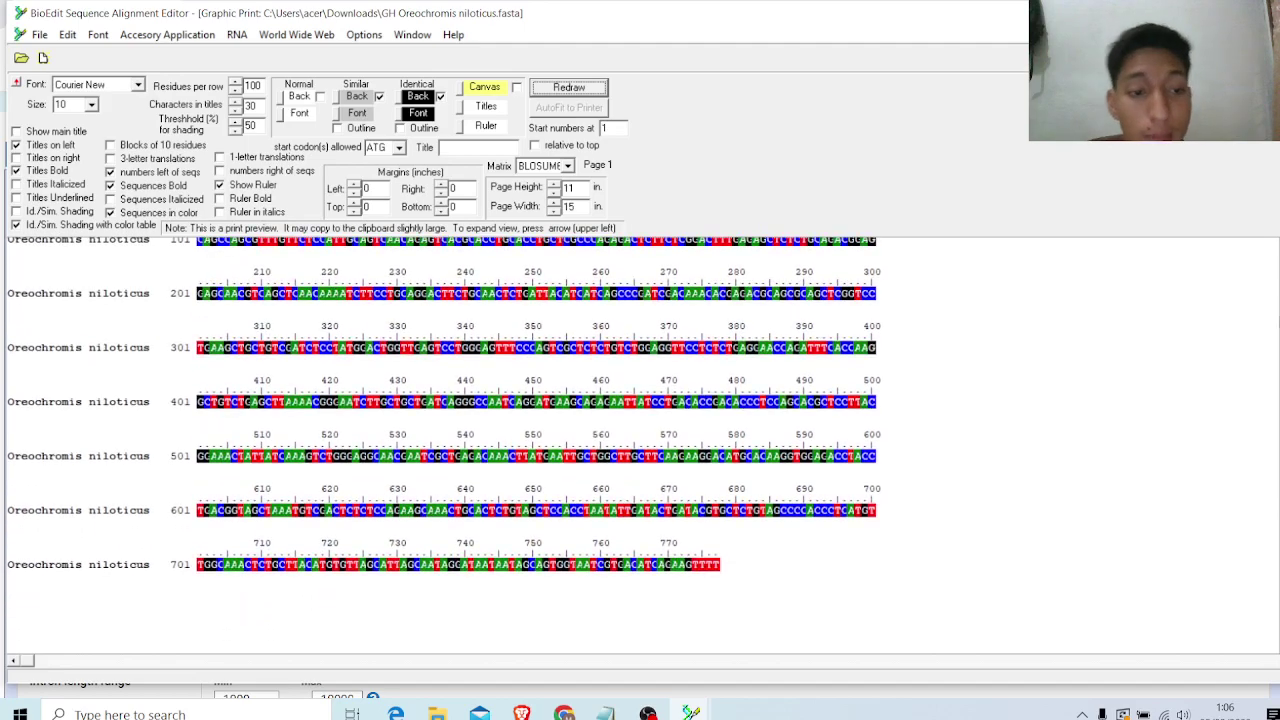
{"action": "scroll", "coordinate": [444, 420], "scroll_direction": "up", "scroll_amount": 3}
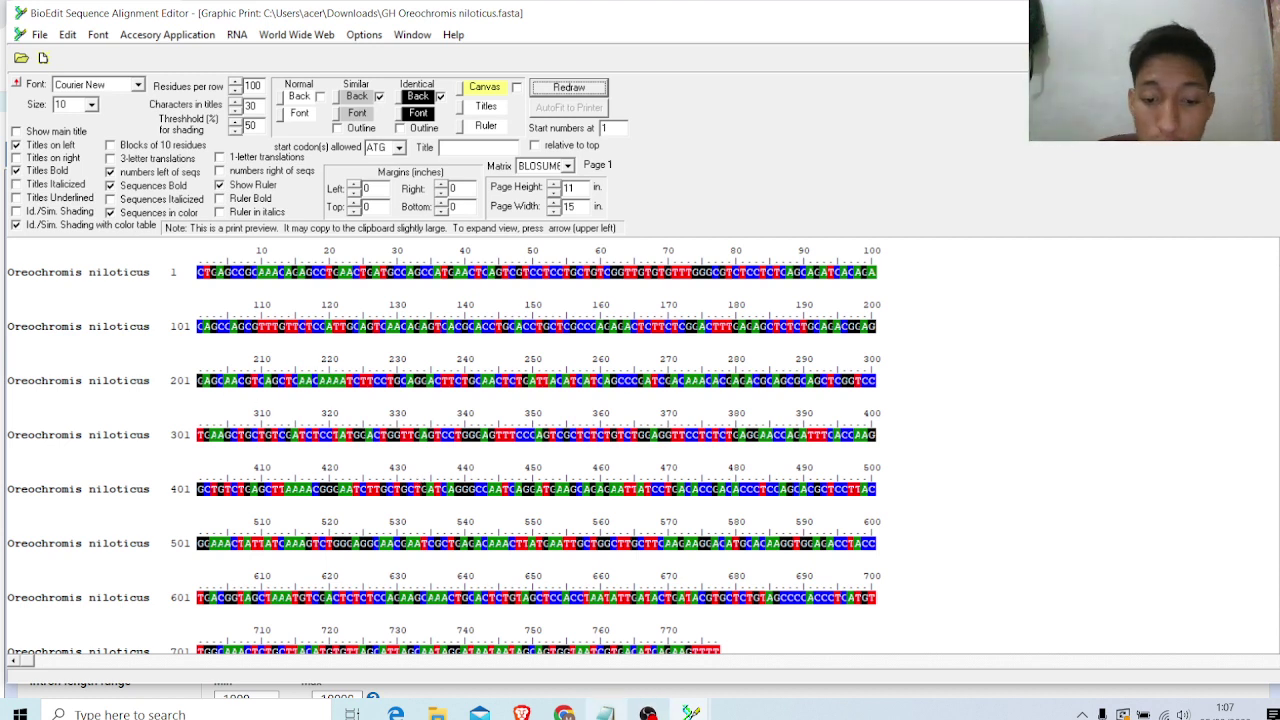
{"action": "left_click", "coordinate": [604, 640]}
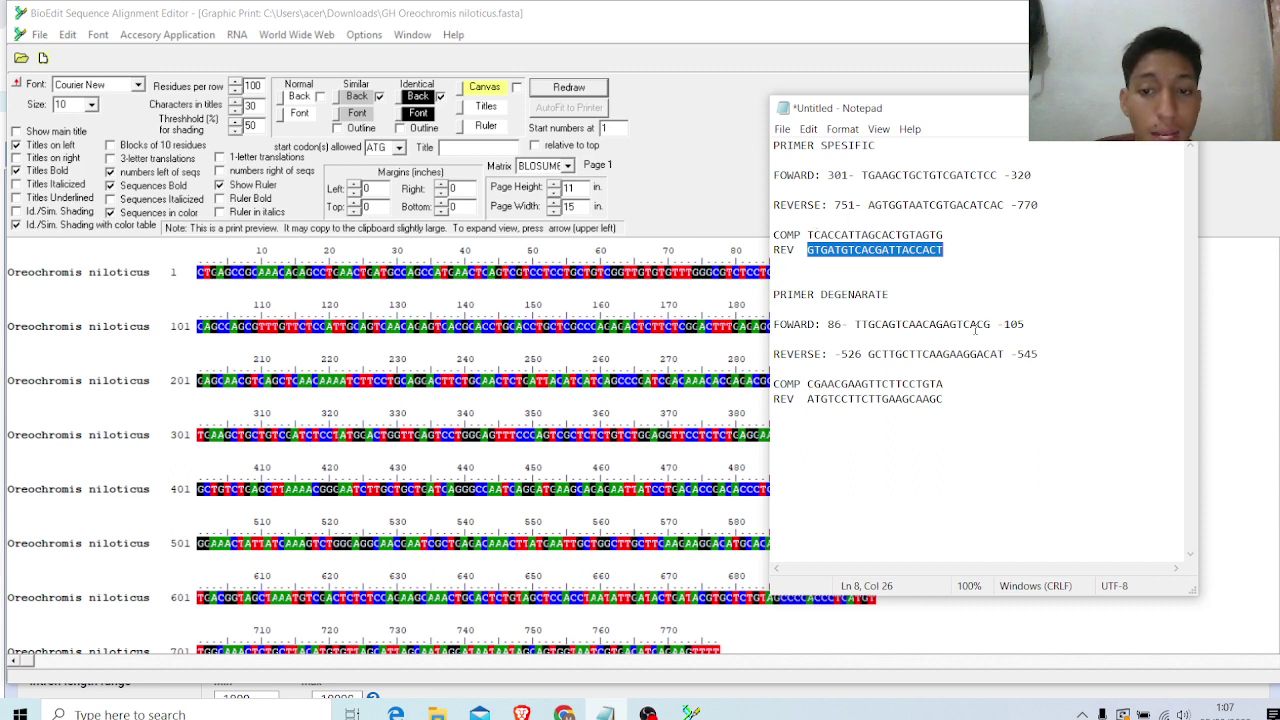
{"action": "left_click", "coordinate": [793, 605]}
{"action": "scroll", "coordinate": [1020, 451], "scroll_direction": "down", "scroll_amount": 2}
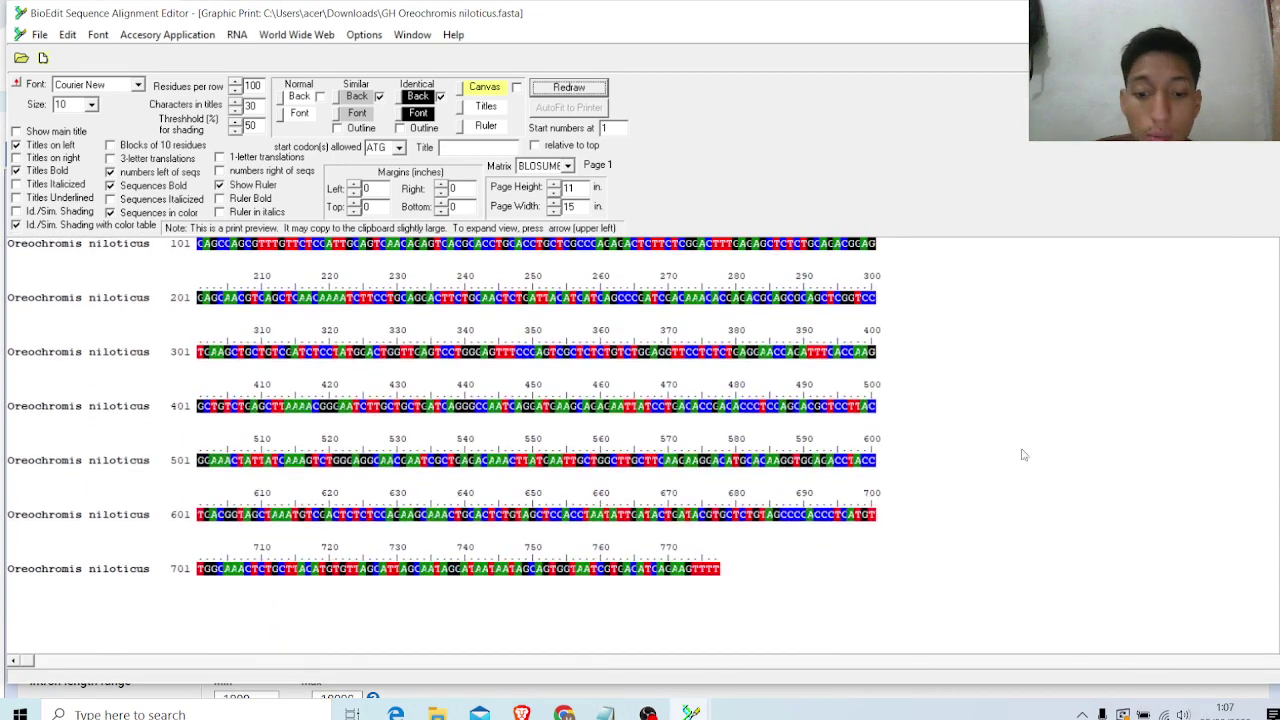
{"action": "left_click", "coordinate": [605, 713]}
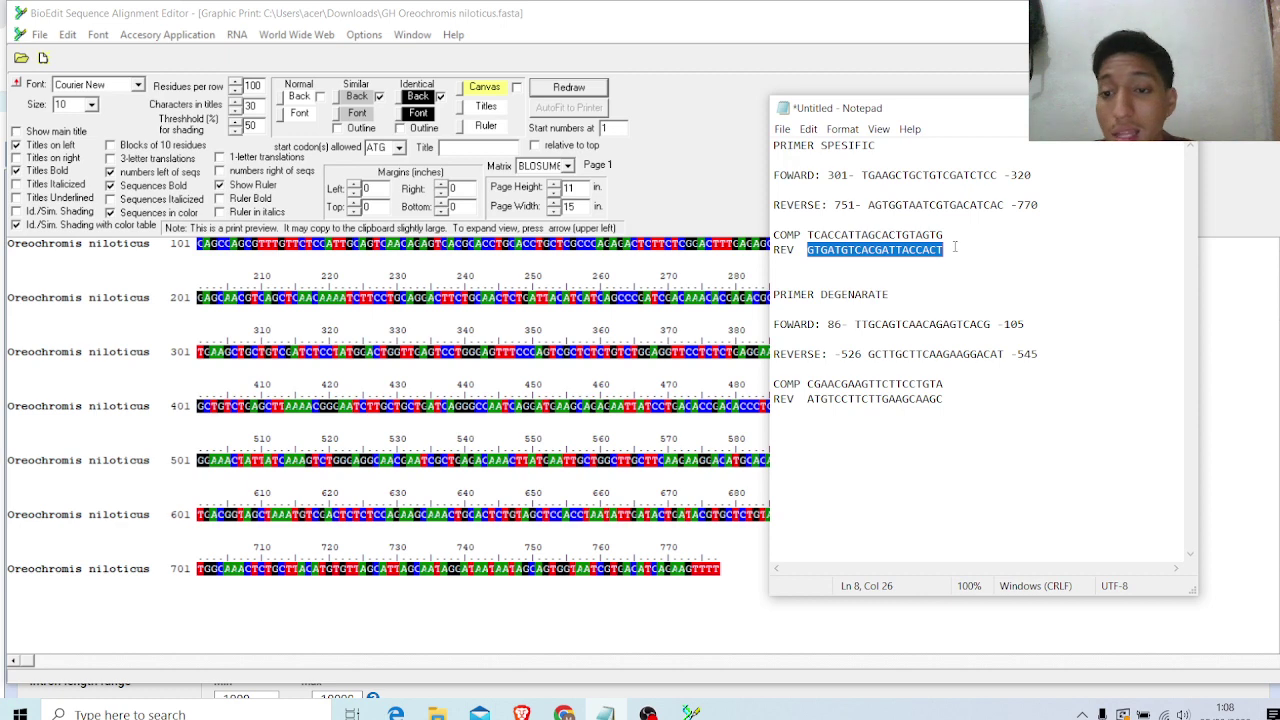
{"action": "left_click", "coordinate": [968, 260]}
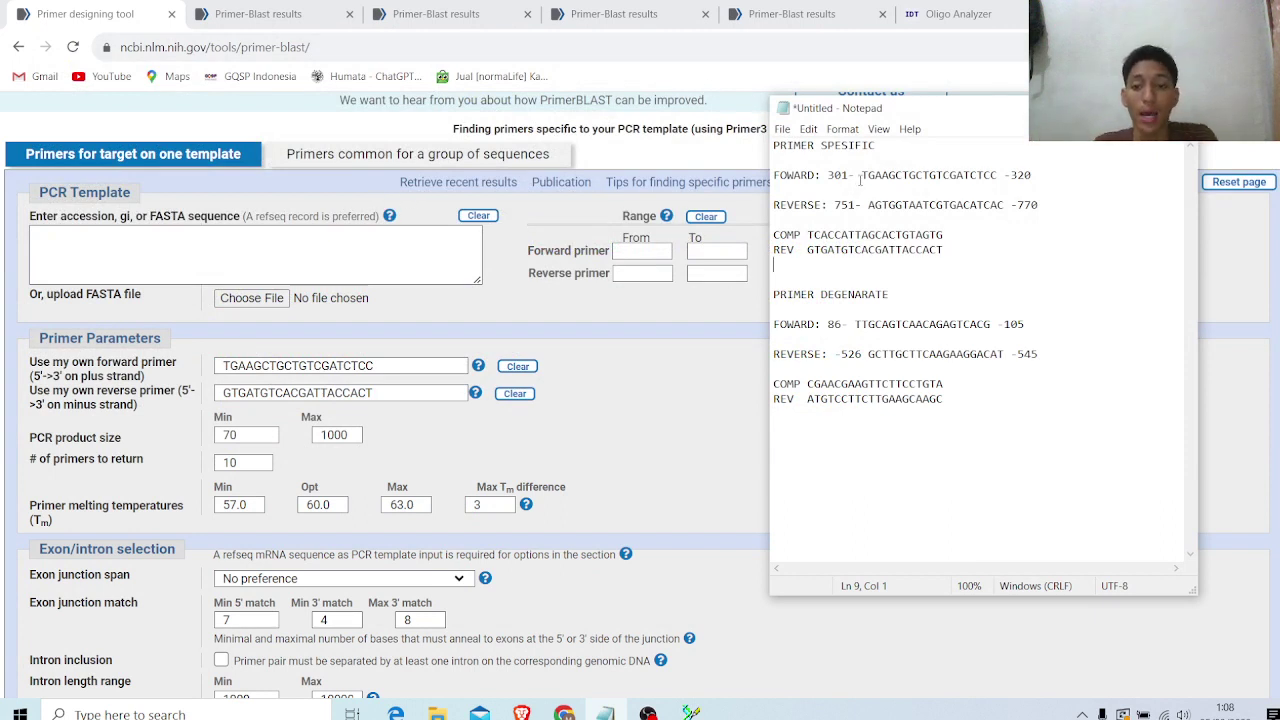
Step: Compare the specific forward primer TGAAGCTGCTGTCGATCTCC in the notes with the forward primer entry in Primer-BLAST
{"action": "left_click_drag", "start_coordinate": [860, 177], "coordinate": [998, 177]}
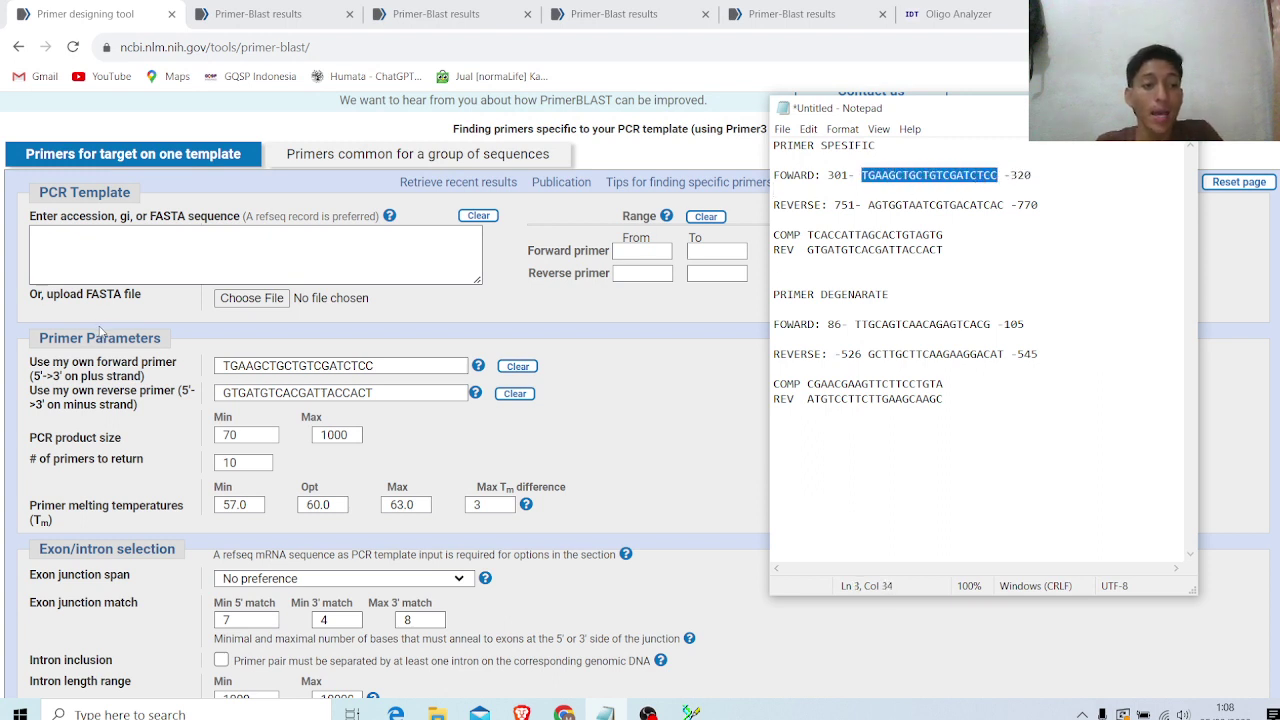
{"action": "left_click_drag", "start_coordinate": [387, 365], "coordinate": [222, 366]}
{"action": "left_click", "coordinate": [222, 366]}
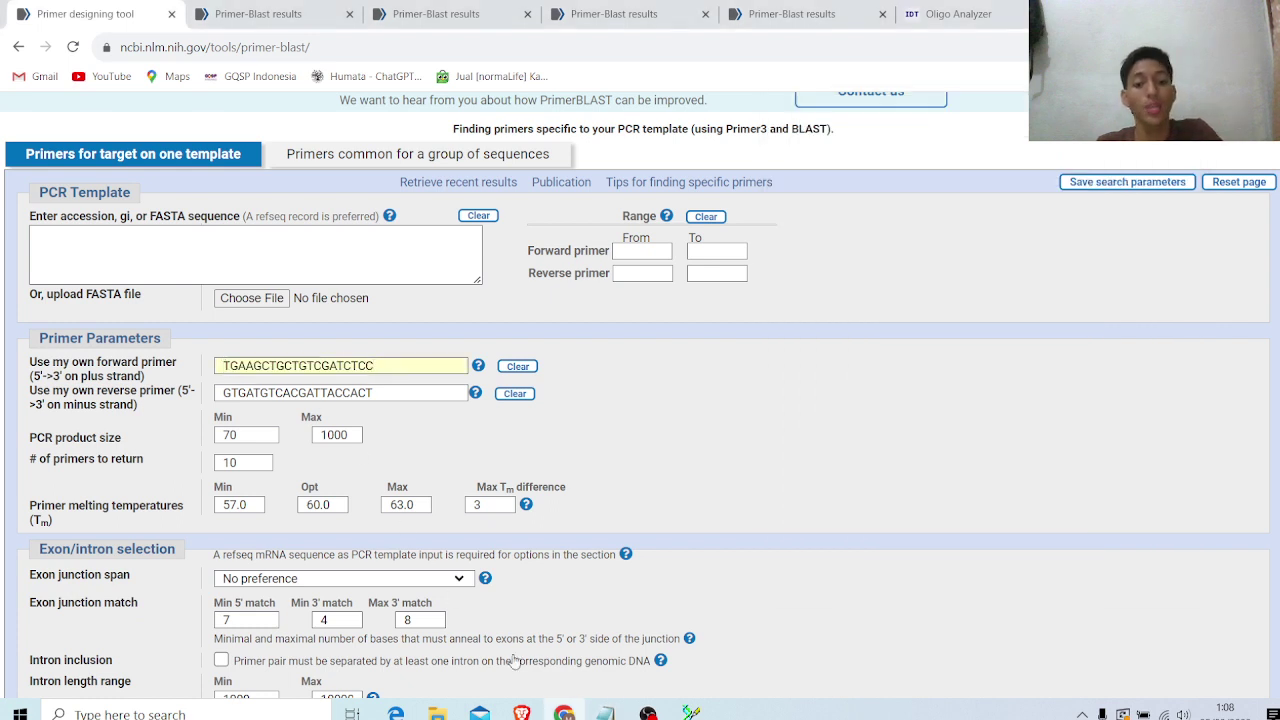
Step: Copy the specific reverse sequence AGTGGTAATCGTGACATCAC from the notes into Primer-BLAST's own reverse primer entry
{"action": "left_click", "coordinate": [604, 713]}
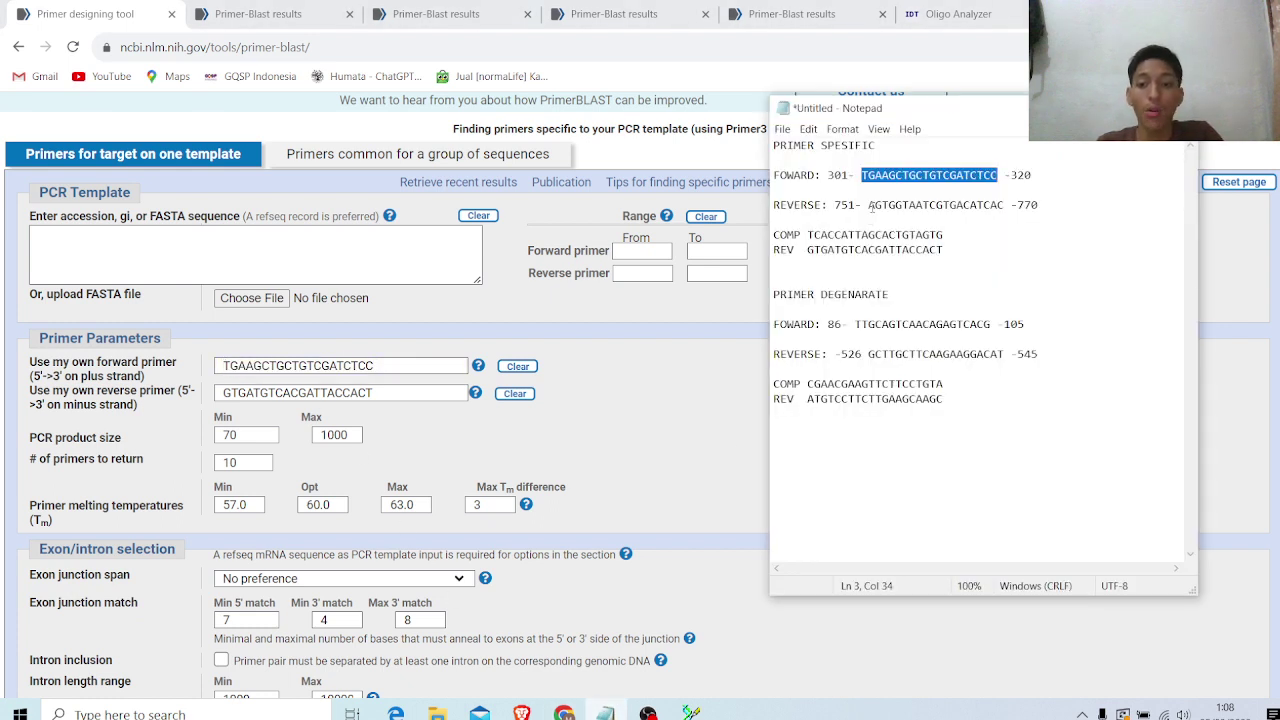
{"action": "left_click_drag", "start_coordinate": [871, 206], "coordinate": [1006, 205]}
{"action": "key", "text": "ctrl+c"}
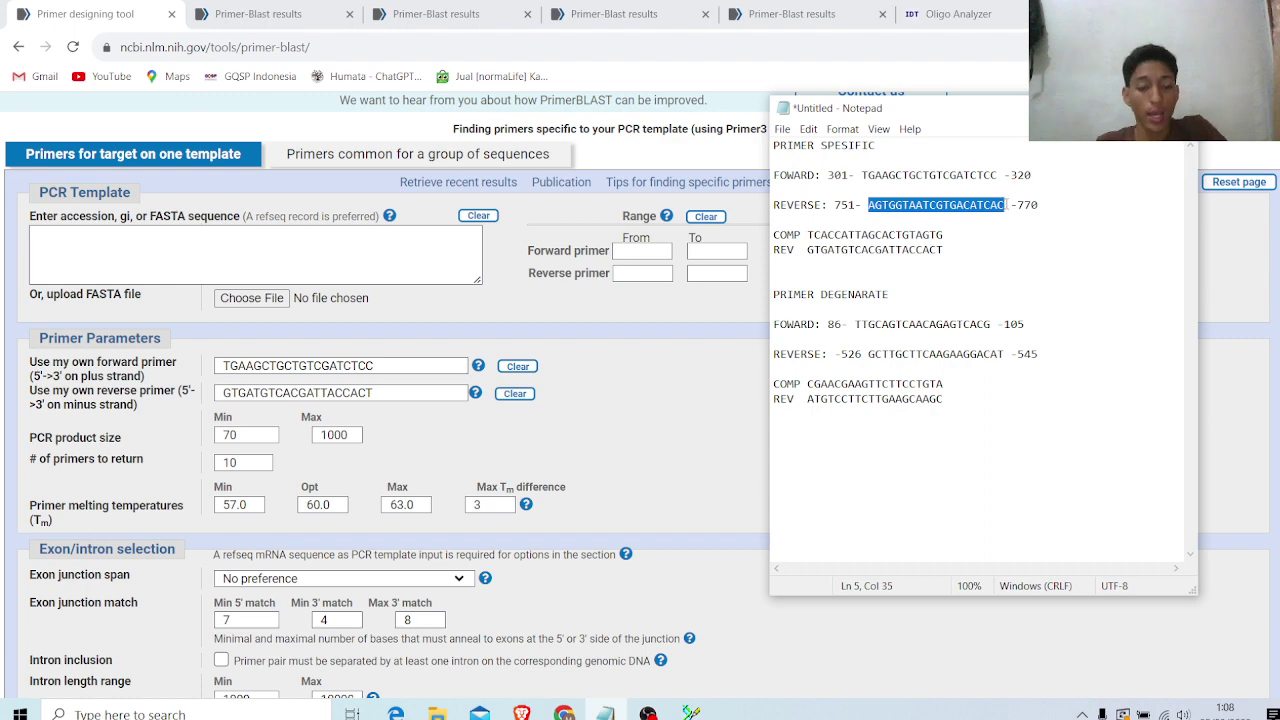
{"action": "left_click_drag", "start_coordinate": [384, 398], "coordinate": [224, 397]}
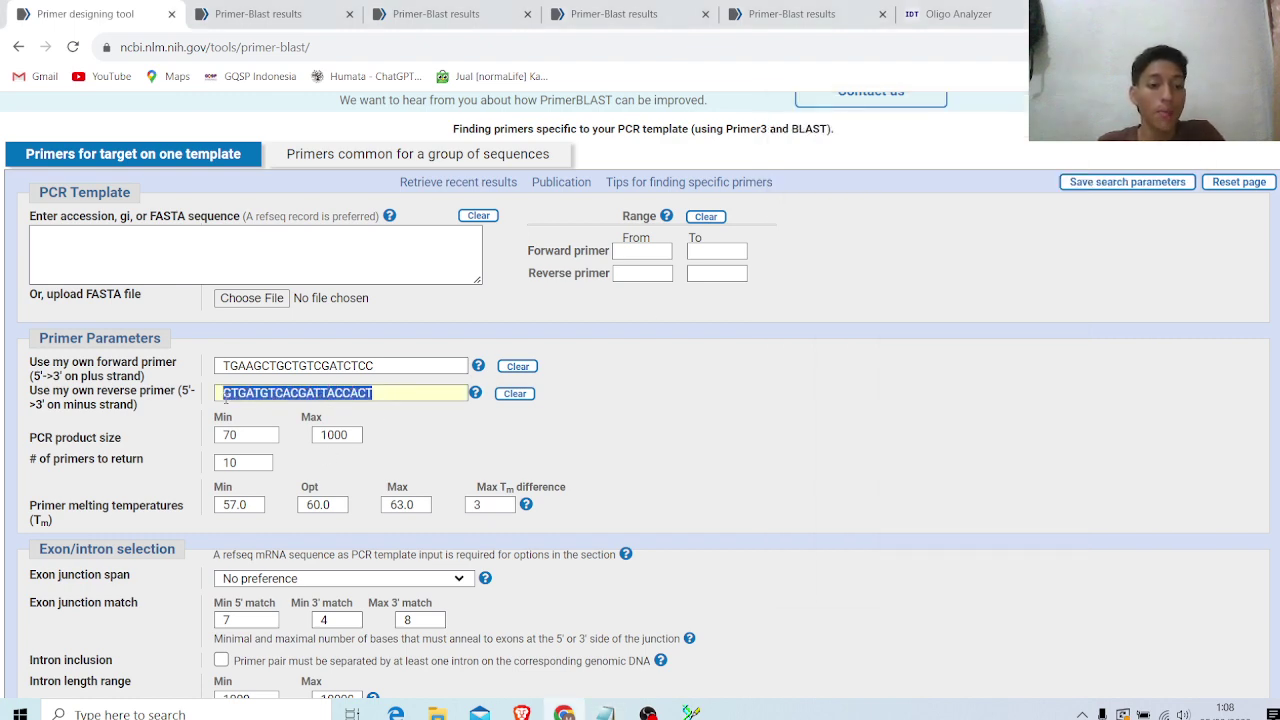
{"action": "key", "text": "ctrl+v"}
Step: Review the Primer-BLAST specificity settings and submit the primer search with the results shown in a new window
{"action": "scroll", "coordinate": [343, 383], "scroll_direction": "down", "scroll_amount": 3}
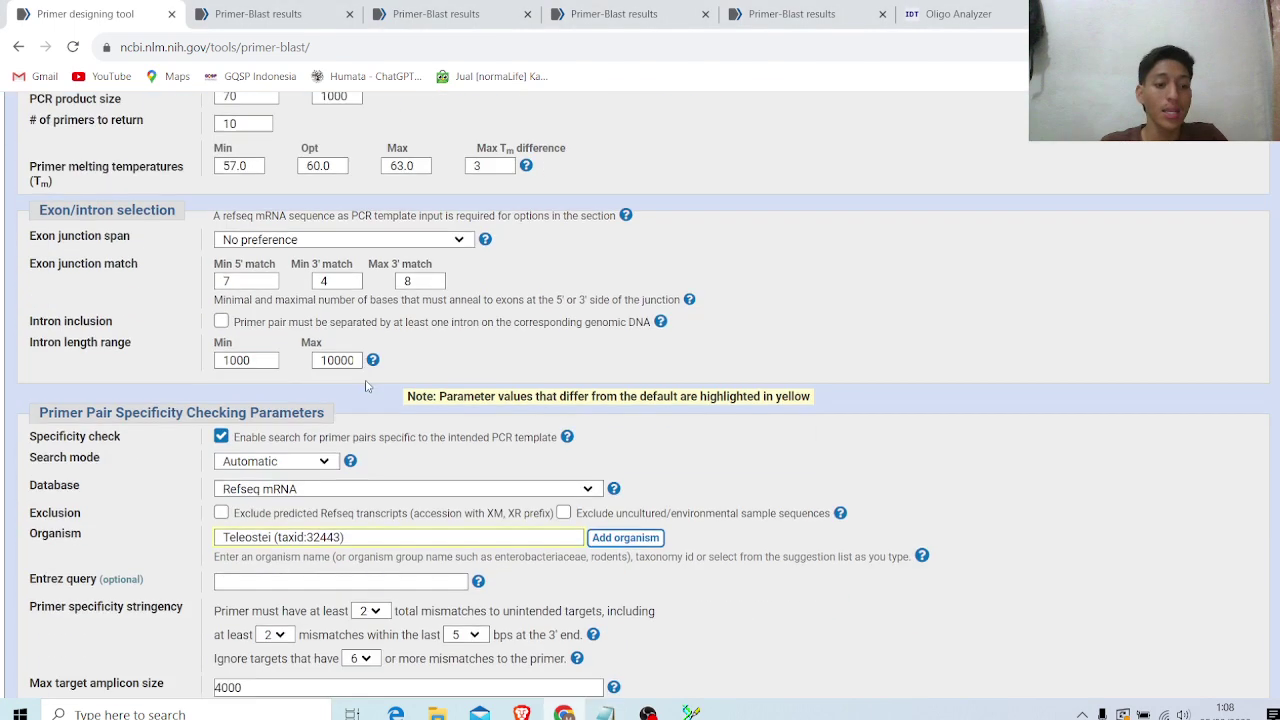
{"action": "scroll", "coordinate": [362, 385], "scroll_direction": "down", "scroll_amount": 1}
{"action": "scroll", "coordinate": [353, 325], "scroll_direction": "down", "scroll_amount": 2}
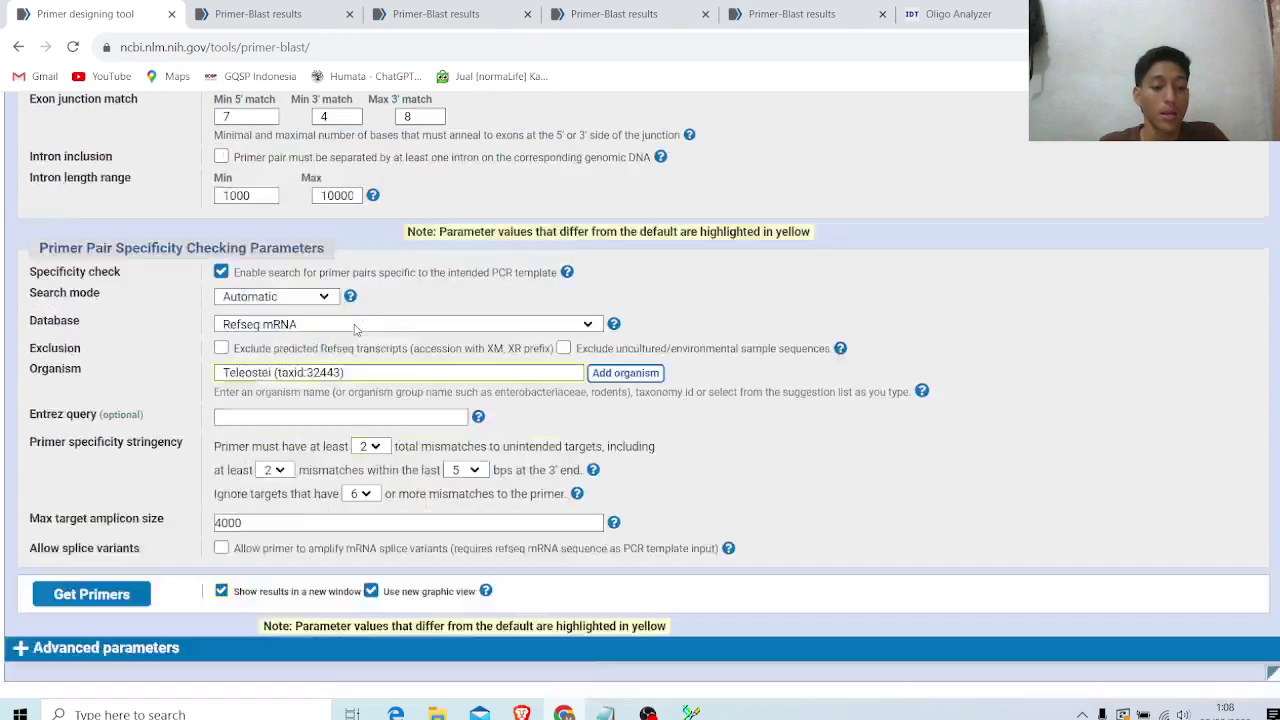
{"action": "scroll", "coordinate": [311, 222], "scroll_direction": "up", "scroll_amount": 5}
{"action": "scroll", "coordinate": [328, 285], "scroll_direction": "down", "scroll_amount": 3}
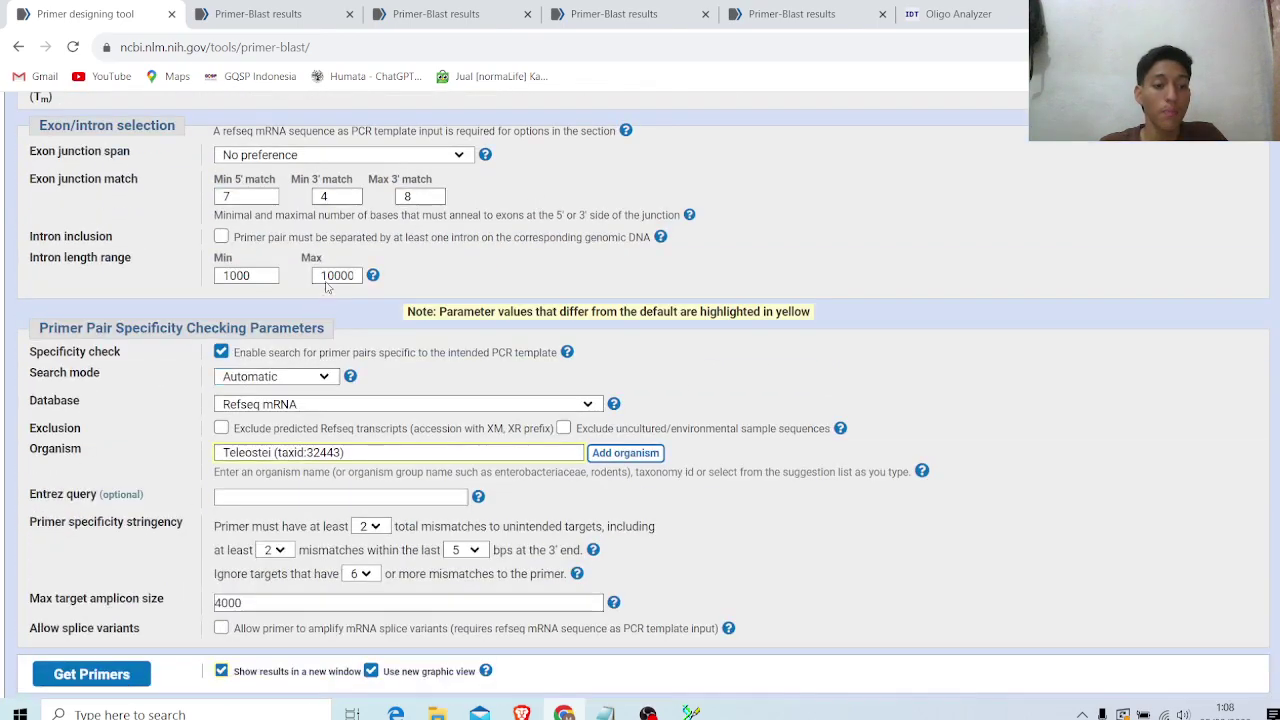
{"action": "scroll", "coordinate": [133, 417], "scroll_direction": "down", "scroll_amount": 1}
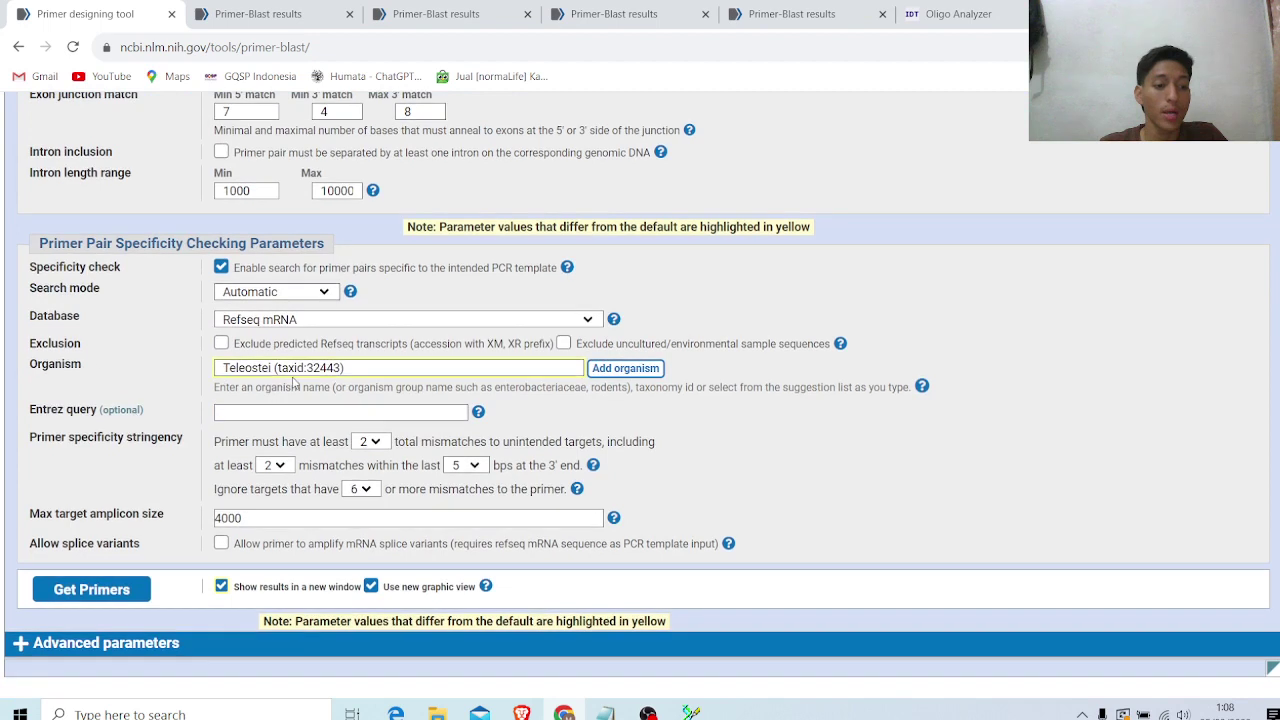
{"action": "left_click", "coordinate": [224, 589]}
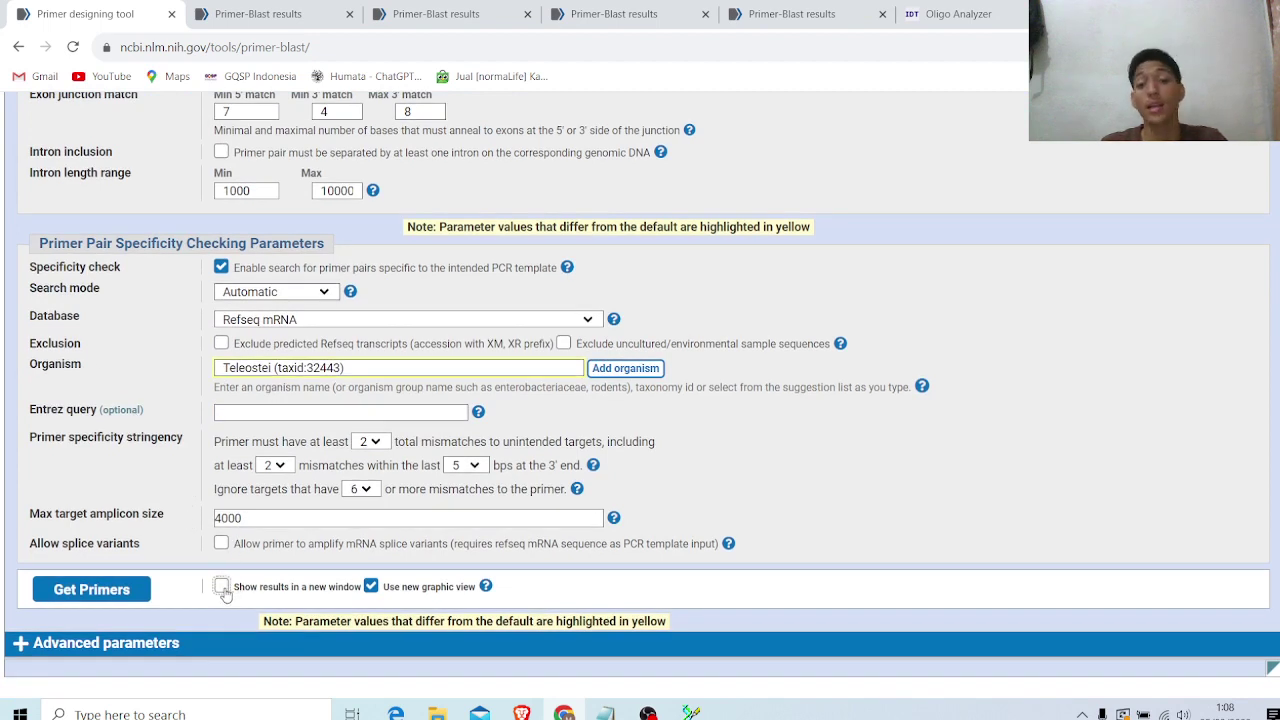
{"action": "left_click", "coordinate": [222, 587]}
{"action": "left_click", "coordinate": [95, 590]}
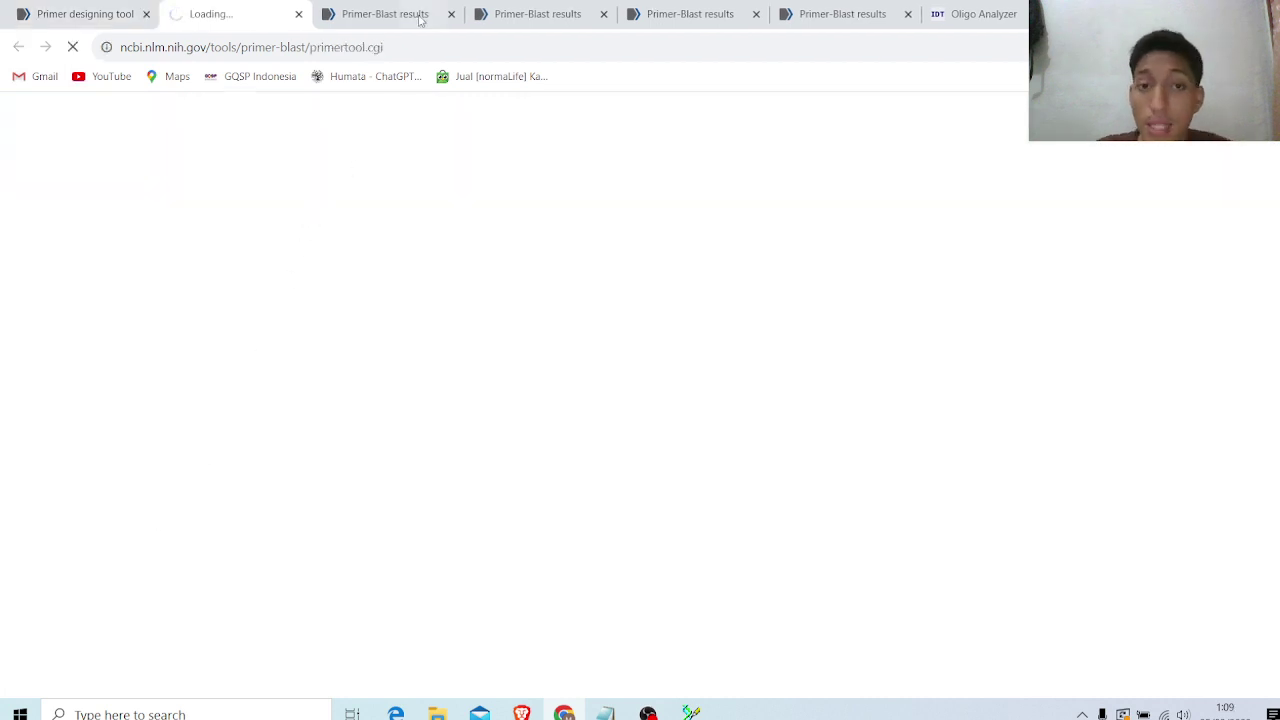
Step: Open the earlier Primer-BLAST results for the degenerate primer pair TTGCAGTCAACAGAGTCACG and ATGTCCTTCTTGAAGCAAGC
{"action": "left_click", "coordinate": [681, 7]}
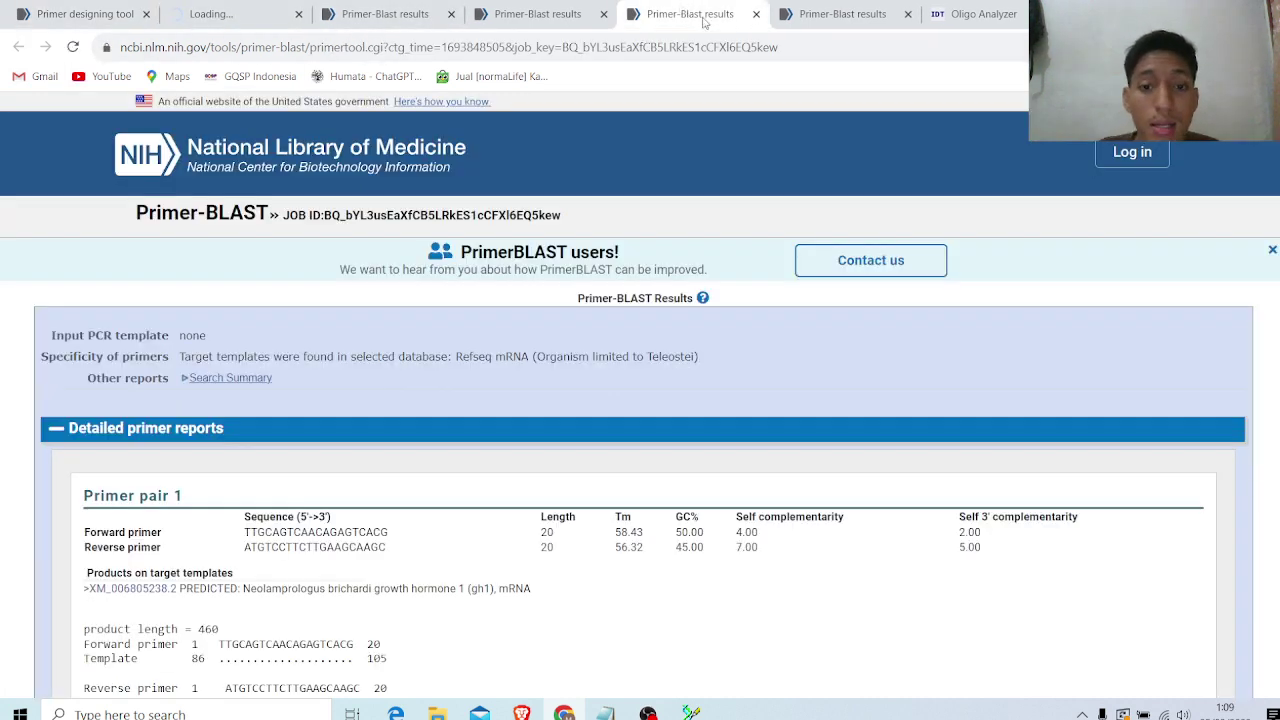
{"action": "left_click", "coordinate": [805, 10]}
{"action": "left_click", "coordinate": [690, 12]}
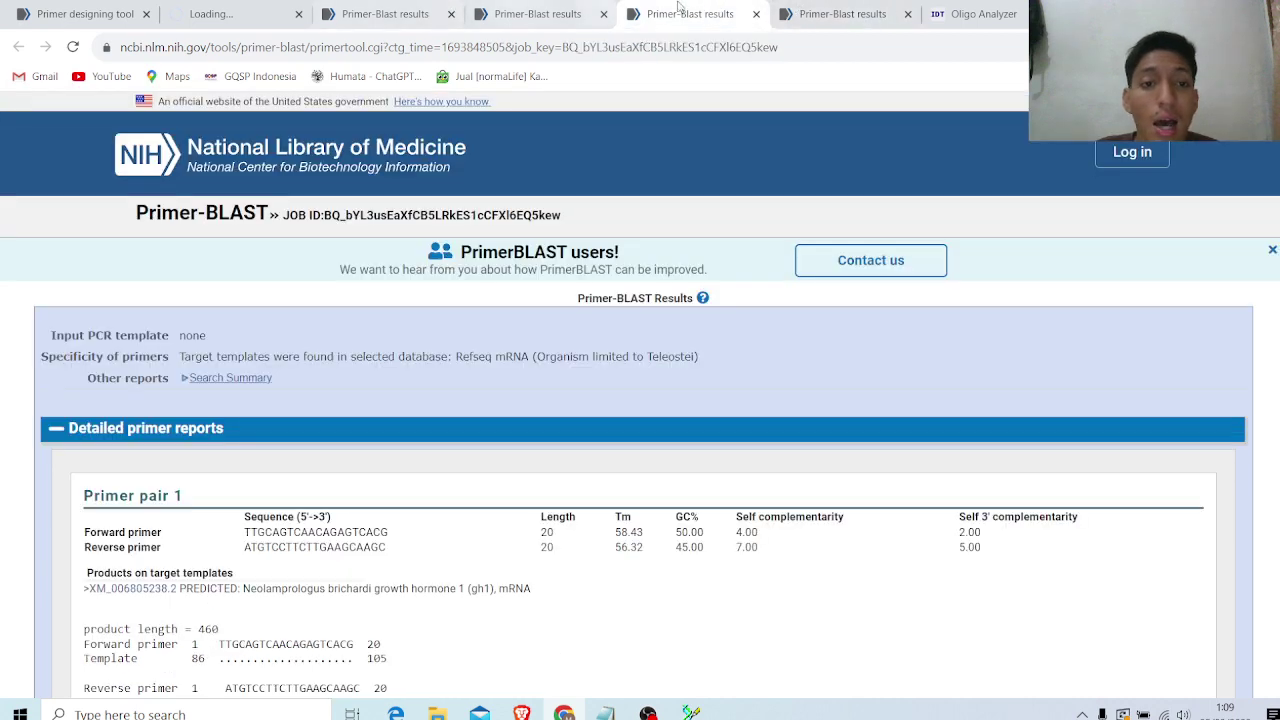
Step: Examine the Tm, GC content, self complementarity and target products reported for the degenerate primer pair
{"action": "scroll", "coordinate": [653, 168], "scroll_direction": "down", "scroll_amount": 2}
{"action": "scroll", "coordinate": [653, 168], "scroll_direction": "down", "scroll_amount": 3}
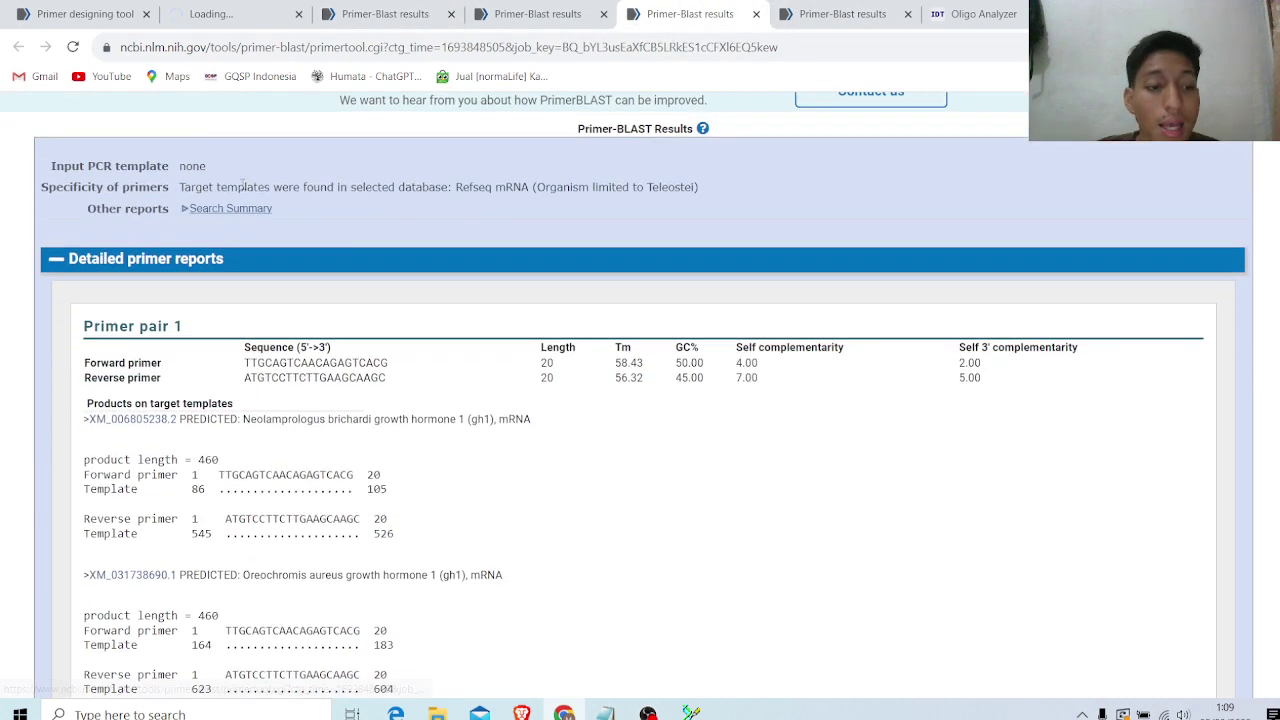
{"action": "scroll", "coordinate": [120, 180], "scroll_direction": "up", "scroll_amount": 2}
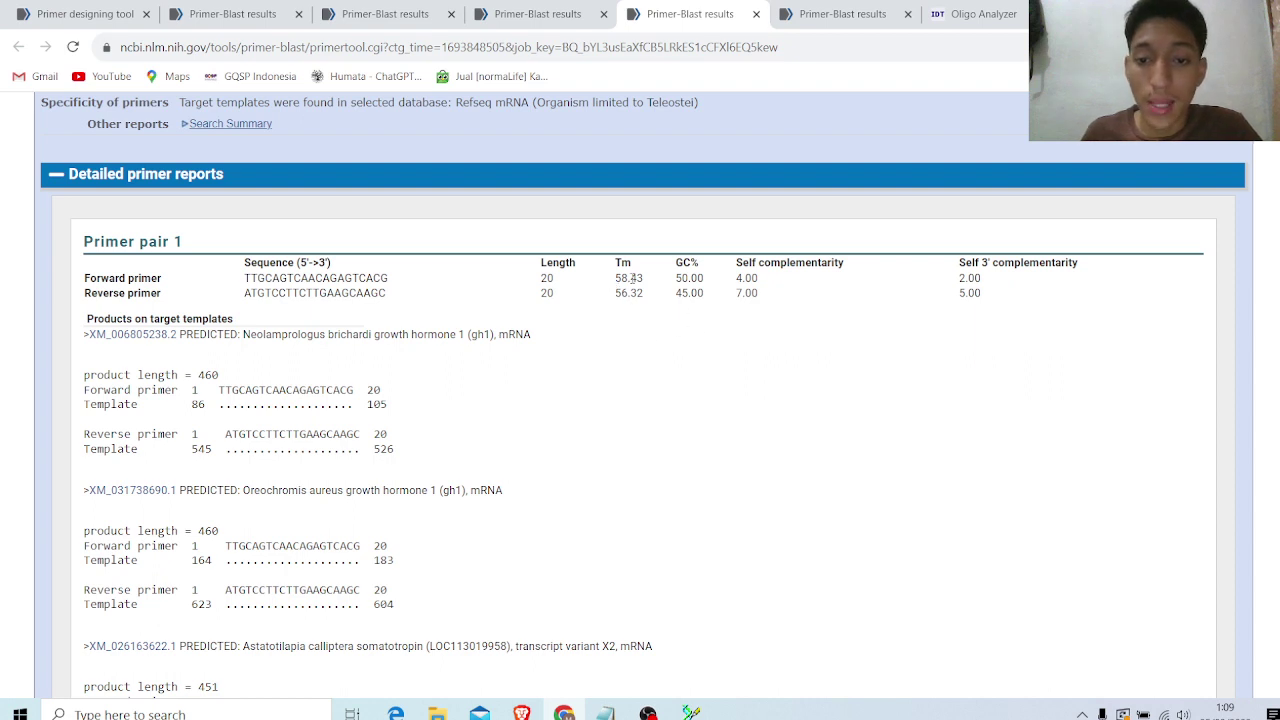
Step: Show the results for the primer pair TGAAGCTGCTGTCGATCTCC and GTGATGTCACGATTACCACT, and close two surplus Primer-BLAST results pages
{"action": "left_click", "coordinate": [820, 12]}
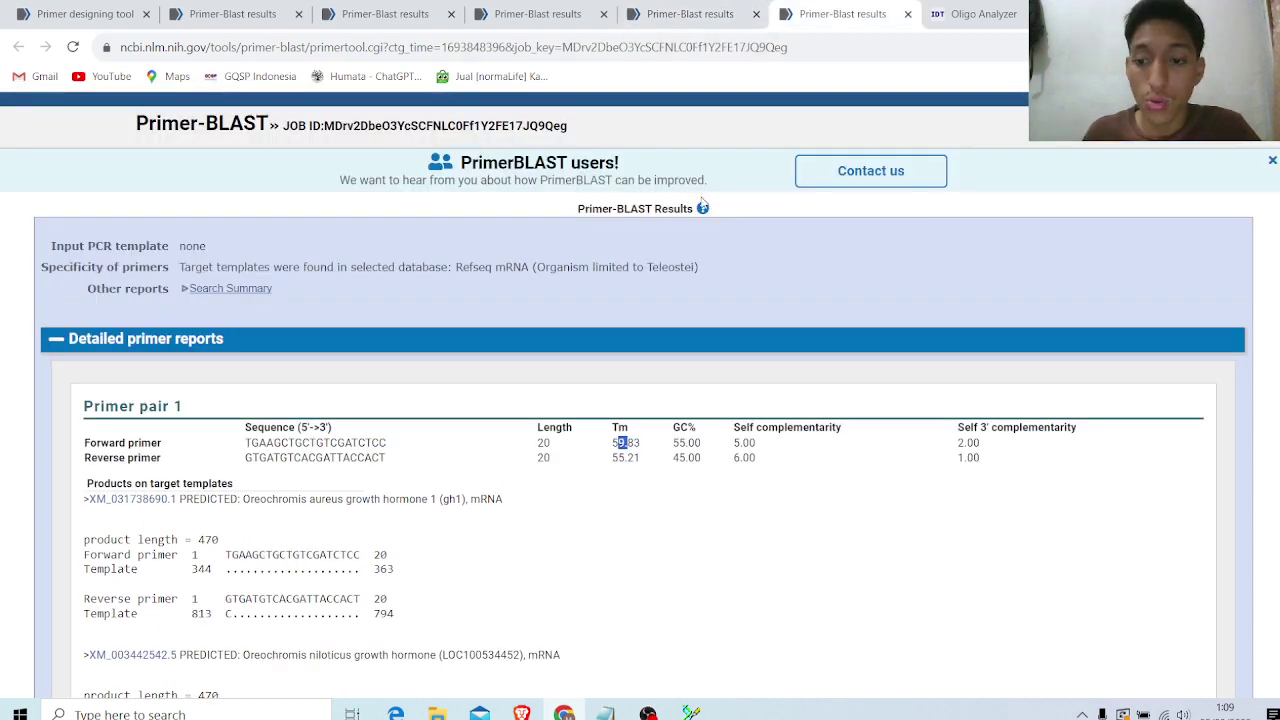
{"action": "left_click", "coordinate": [604, 15]}
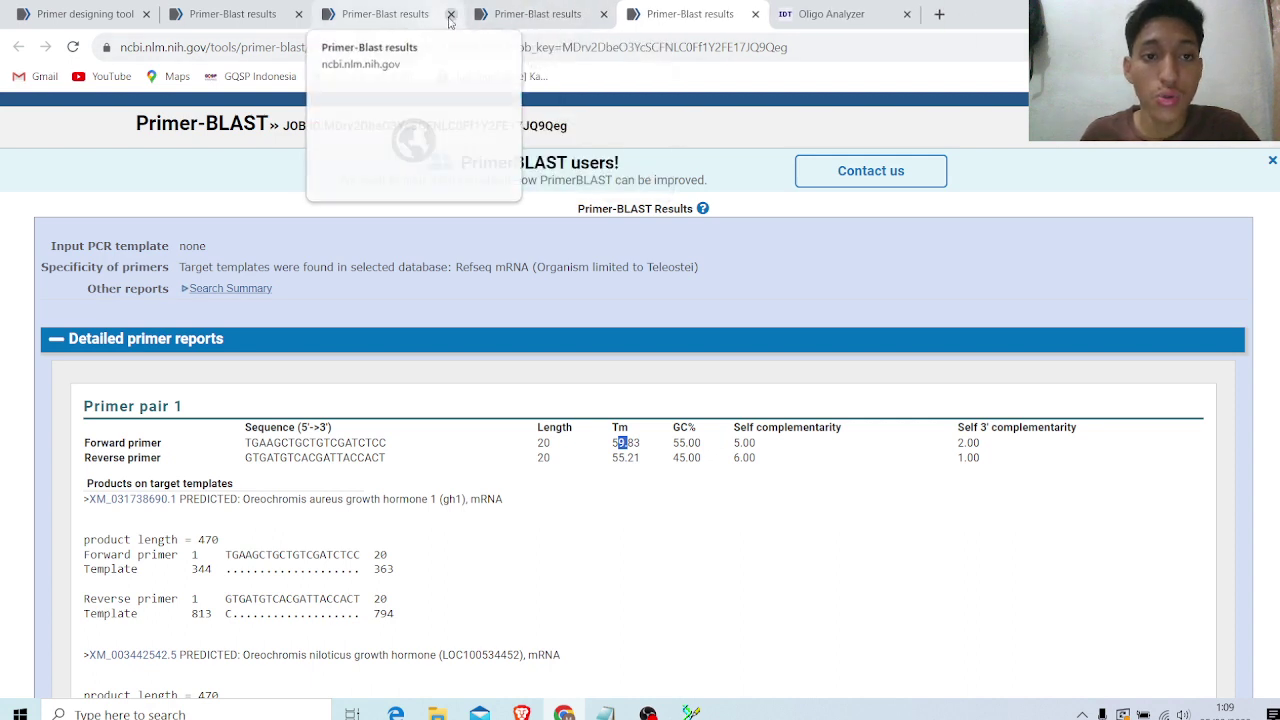
{"action": "left_click", "coordinate": [450, 15]}
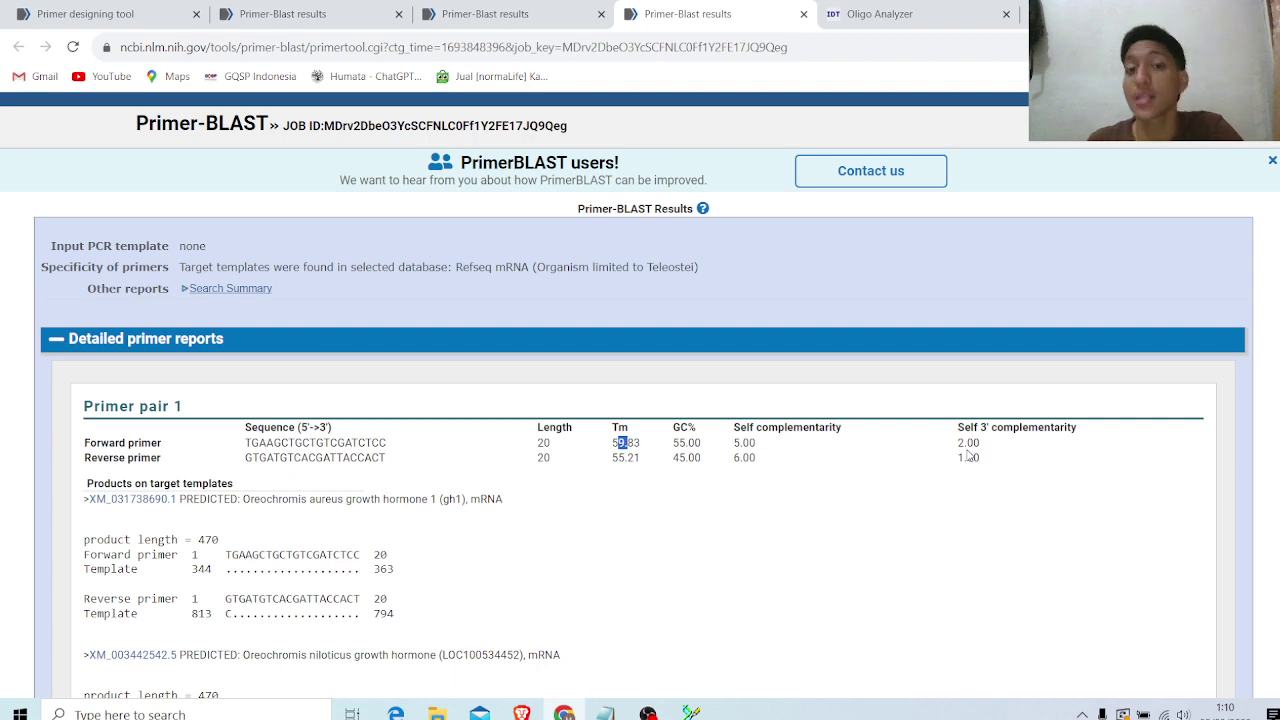
Step: Examine the specific primer pair's properties and its template alignments for Oreochromis aureus, Oreochromis niloticus and Haplochromis burtoni
{"action": "scroll", "coordinate": [697, 431], "scroll_direction": "down", "scroll_amount": 2}
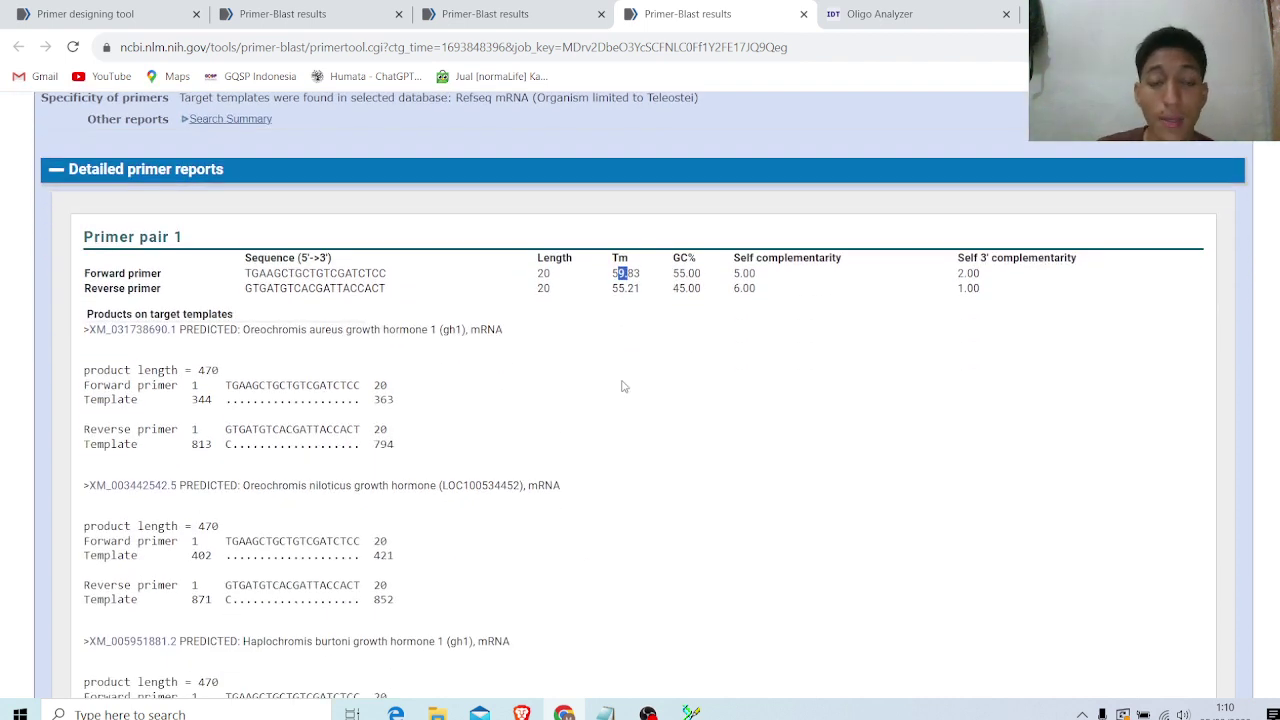
{"action": "scroll", "coordinate": [480, 390], "scroll_direction": "down", "scroll_amount": 2}
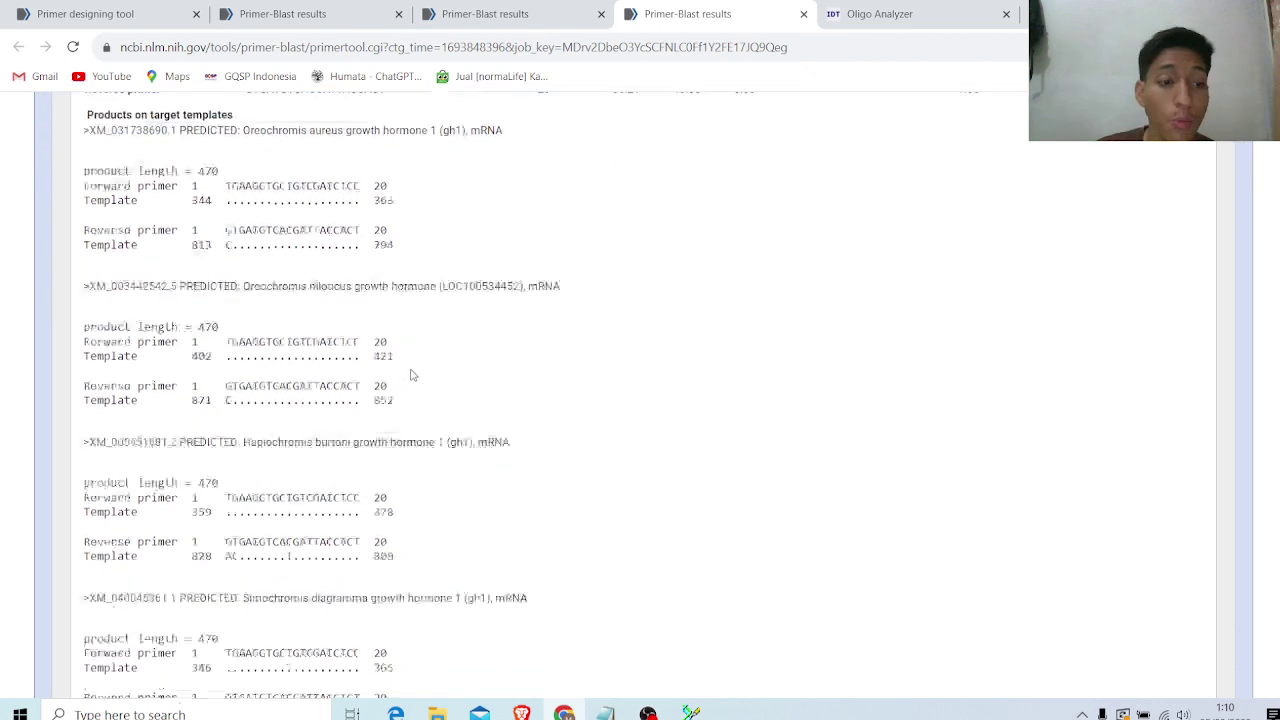
{"action": "scroll", "coordinate": [445, 355], "scroll_direction": "up", "scroll_amount": 1}
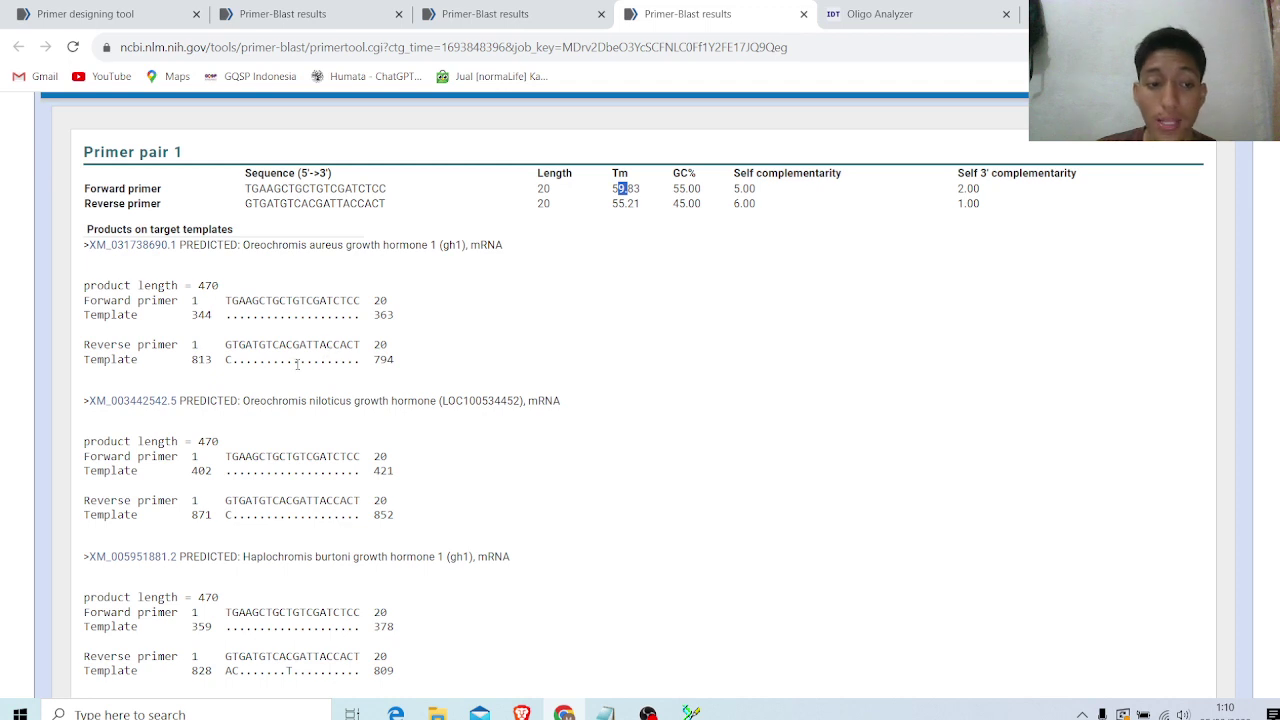
{"action": "scroll", "coordinate": [297, 364], "scroll_direction": "down", "scroll_amount": 1}
{"action": "scroll", "coordinate": [158, 285], "scroll_direction": "up", "scroll_amount": 1}
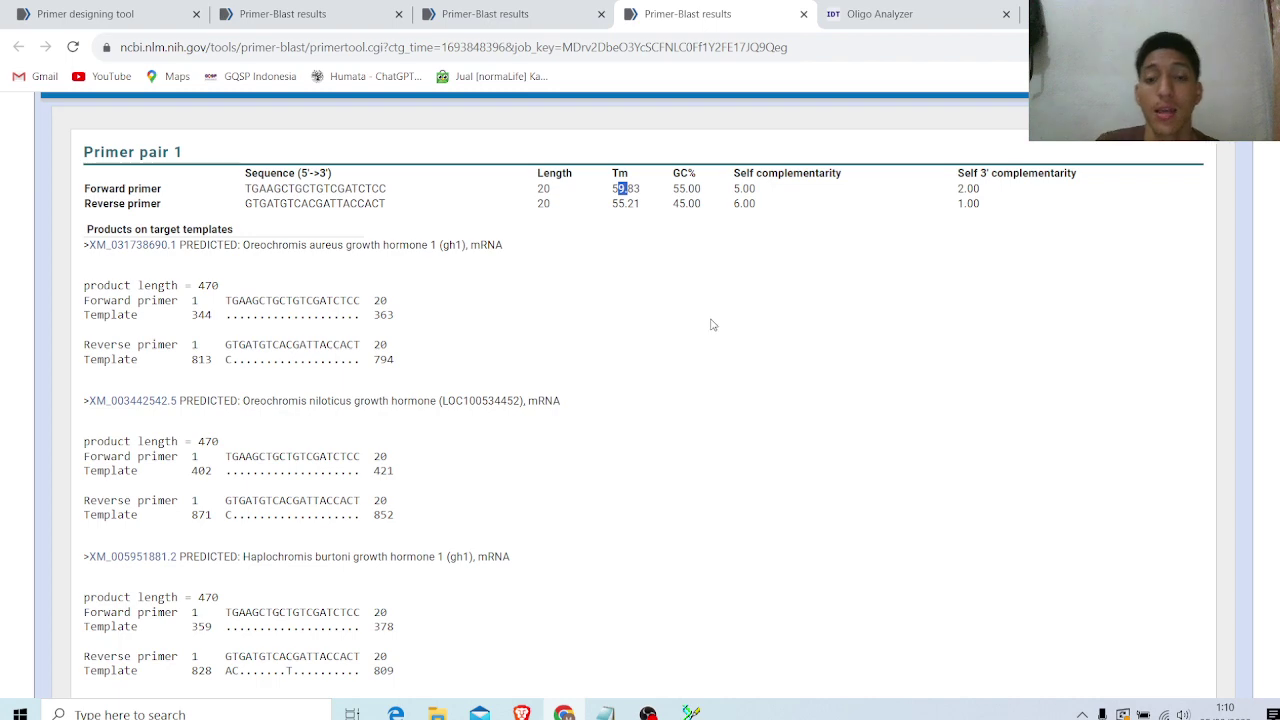
{"action": "scroll", "coordinate": [709, 349], "scroll_direction": "up", "scroll_amount": 3}
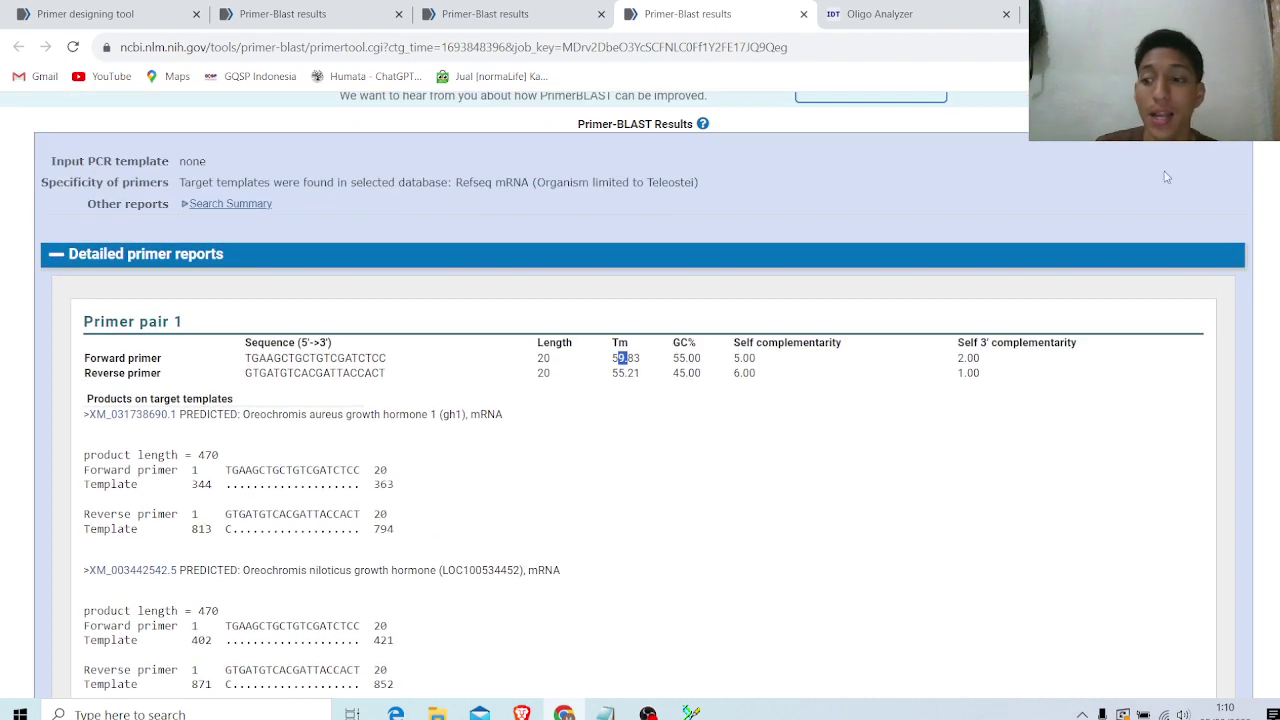
{"action": "scroll", "coordinate": [945, 289], "scroll_direction": "up", "scroll_amount": 2}
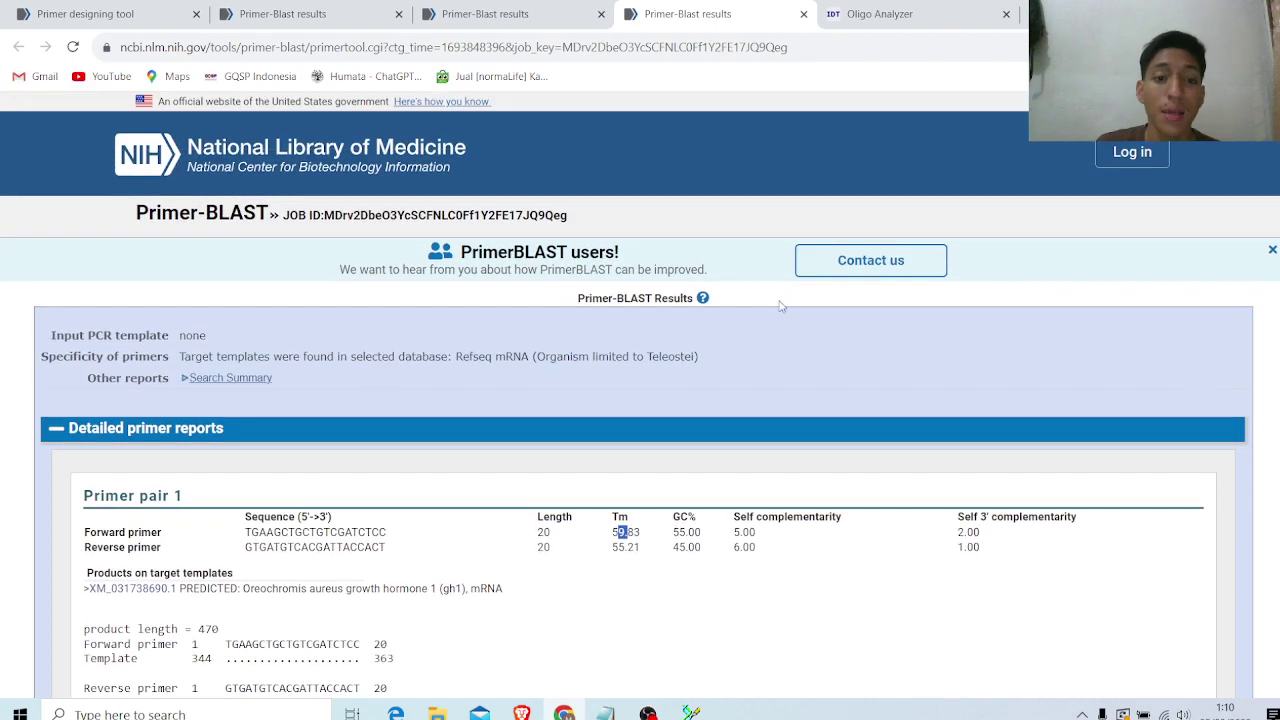
Step: Switch to the IDT website and load the OligoAnalyzer tool afresh
{"action": "left_click", "coordinate": [856, 12]}
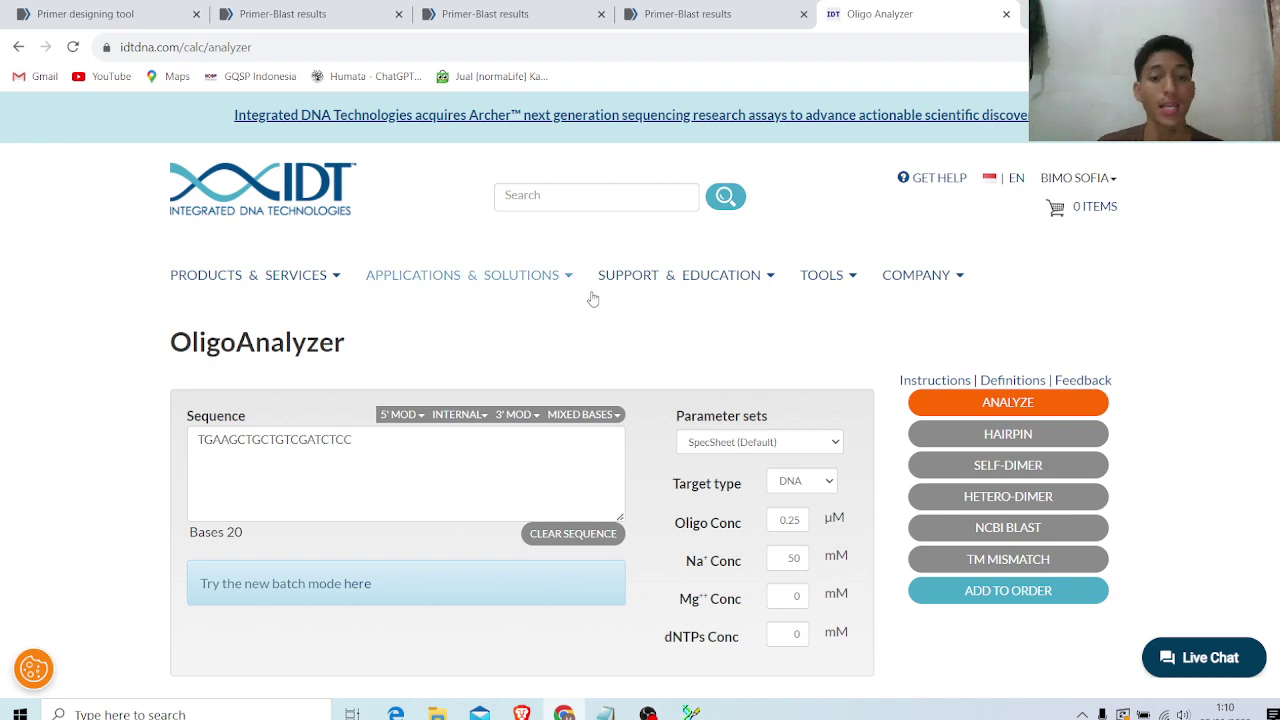
{"action": "left_click", "coordinate": [808, 278]}
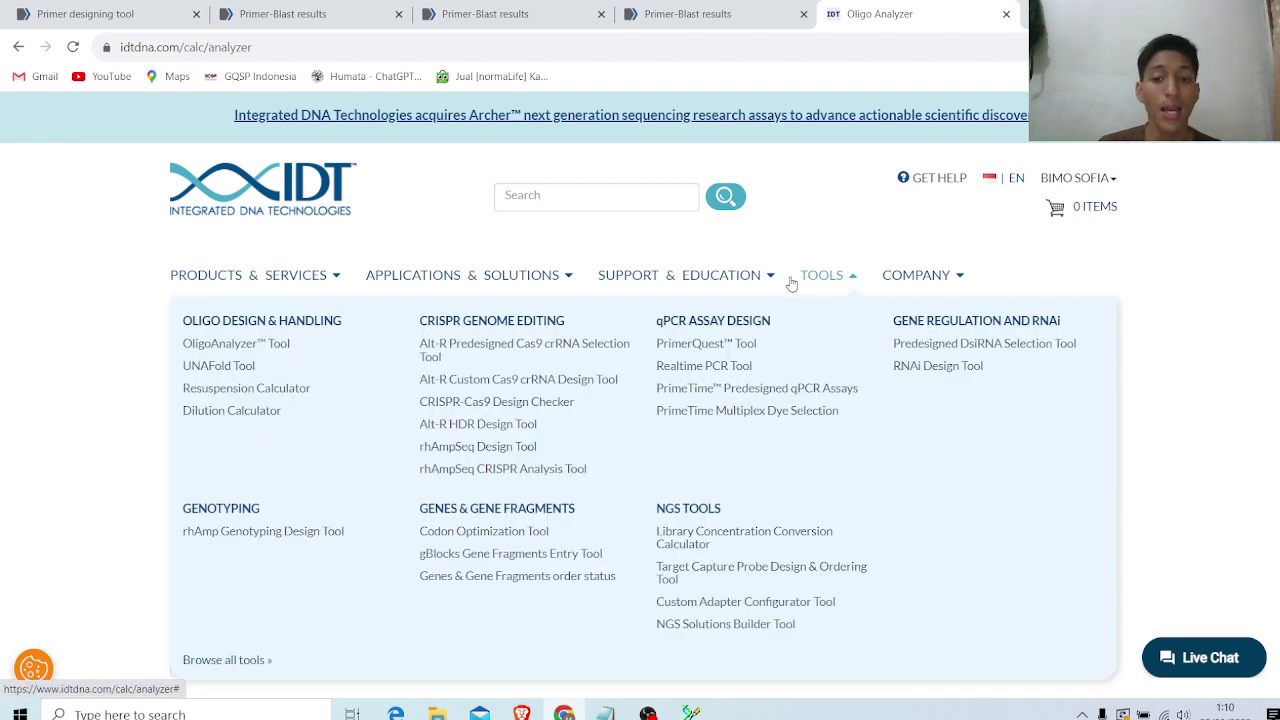
{"action": "left_click", "coordinate": [250, 344]}
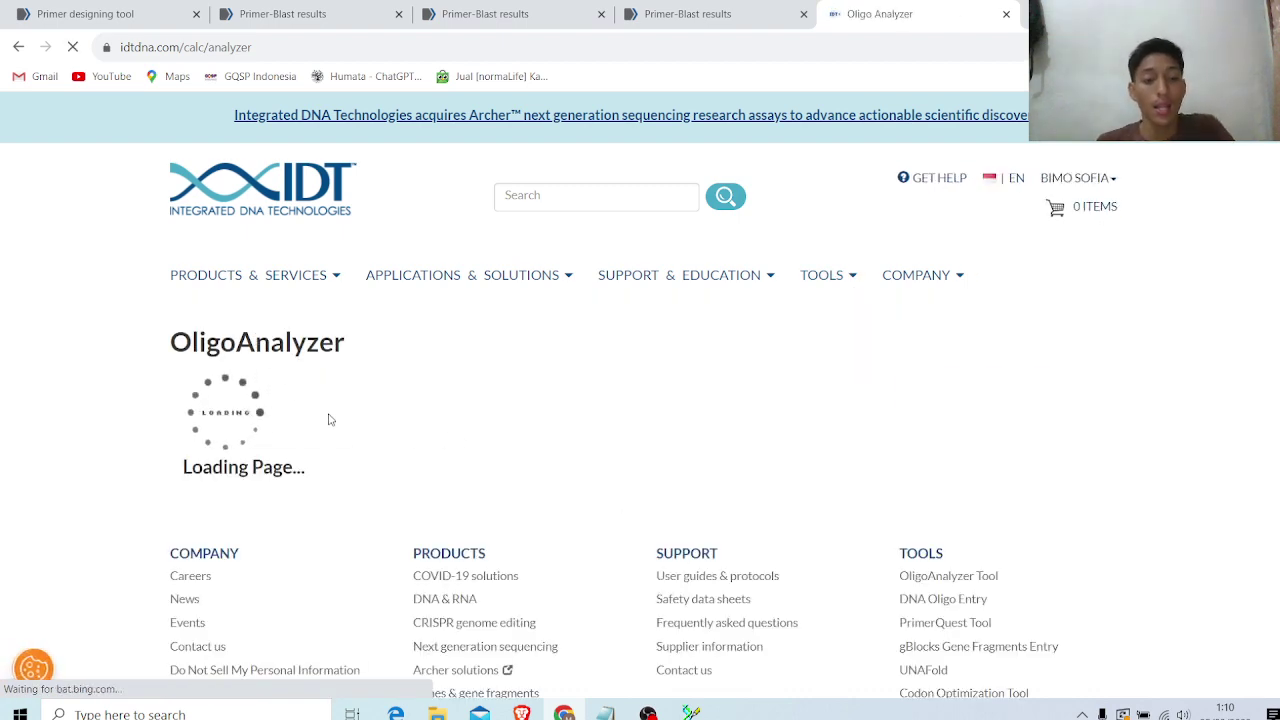
Step: Replace the OligoAnalyzer sequence with the specific forward primer TGAAGCTGCTGTCGATCTCC copied from the Notepad notes
{"action": "scroll", "coordinate": [329, 420], "scroll_direction": "down", "scroll_amount": 1}
{"action": "left_click", "coordinate": [307, 354]}
{"action": "key", "text": "ctrl+a"}
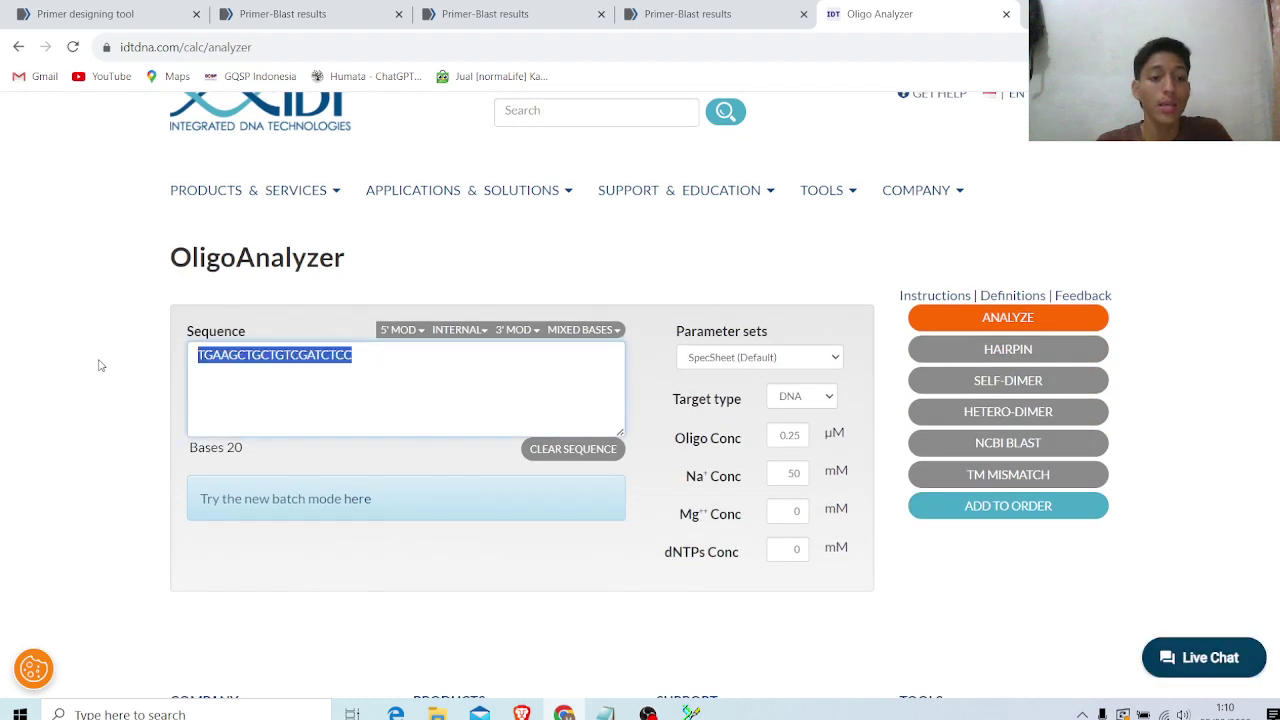
{"action": "key", "text": "BackSpace"}
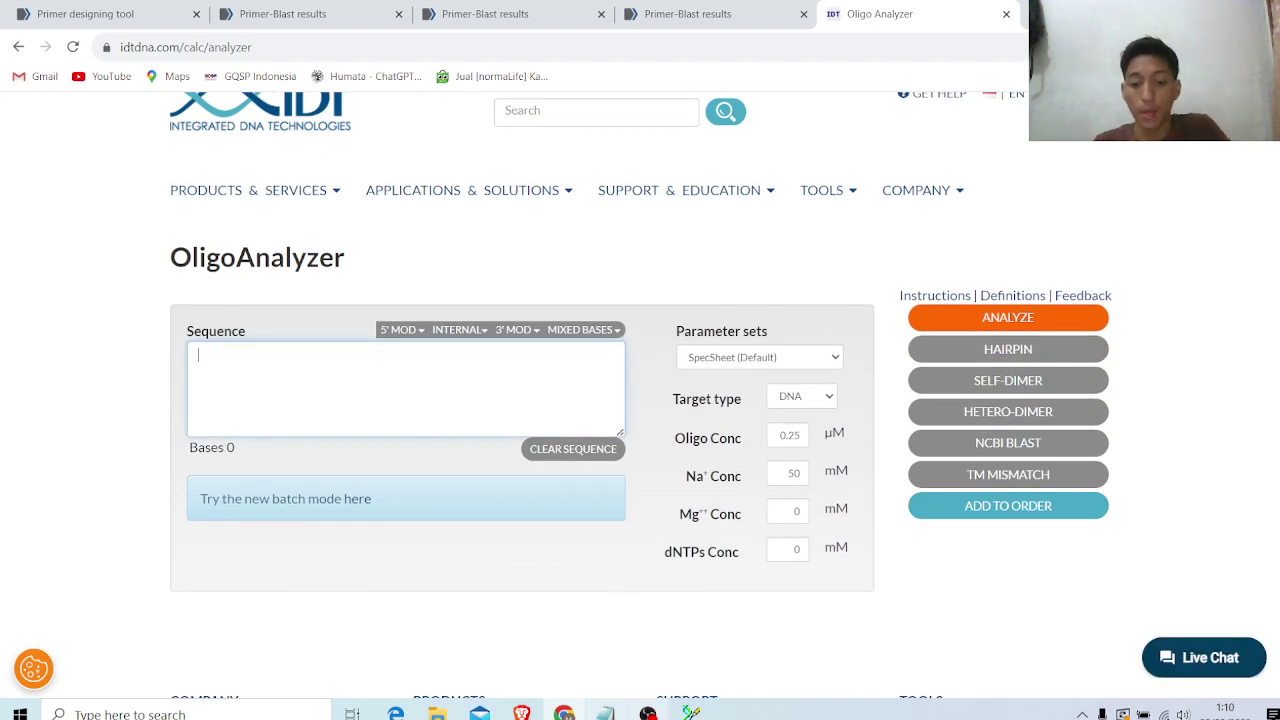
{"action": "left_click", "coordinate": [604, 713]}
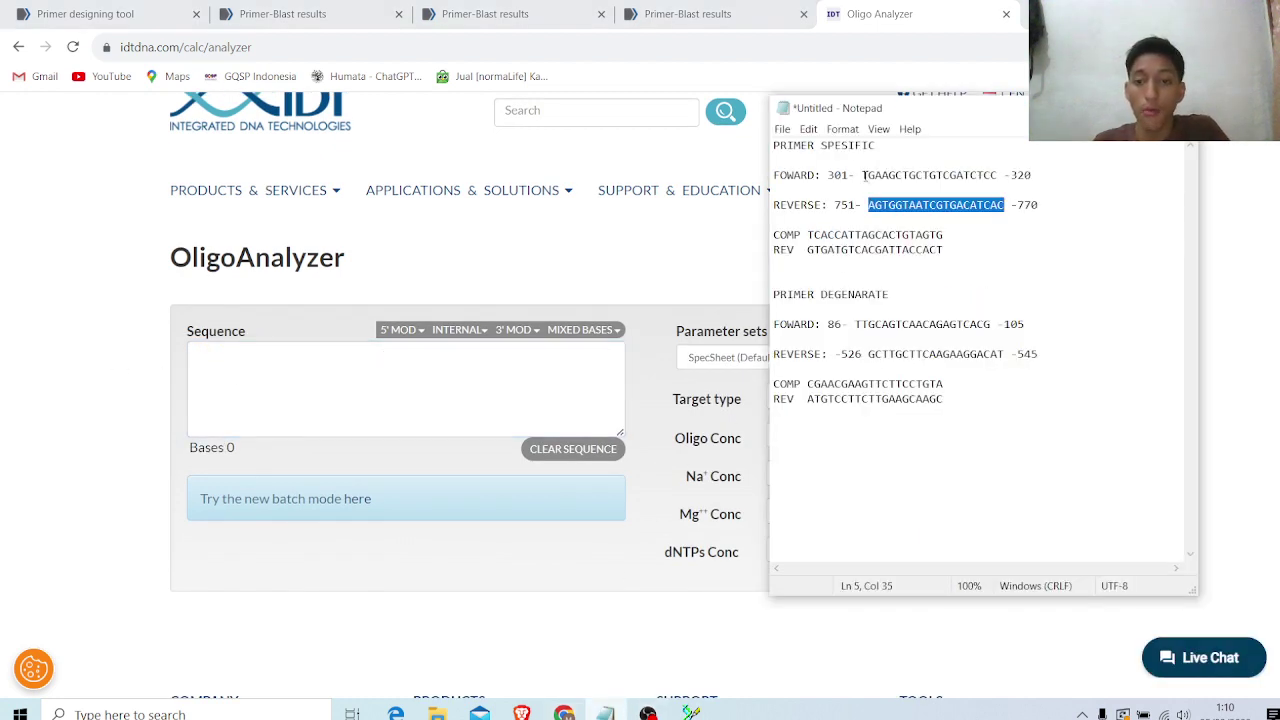
{"action": "left_click_drag", "start_coordinate": [863, 175], "coordinate": [999, 175]}
{"action": "key", "text": "ctrl+c"}
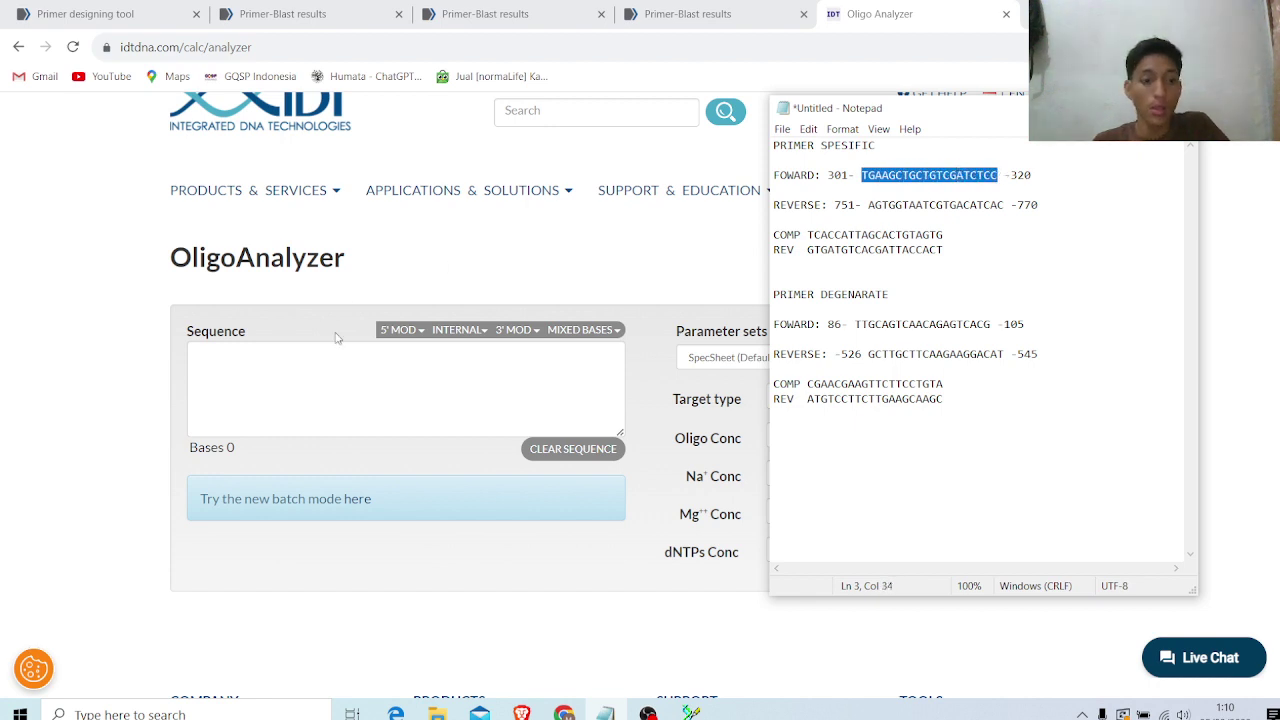
{"action": "left_click", "coordinate": [326, 348]}
{"action": "key", "text": "ctrl+v"}
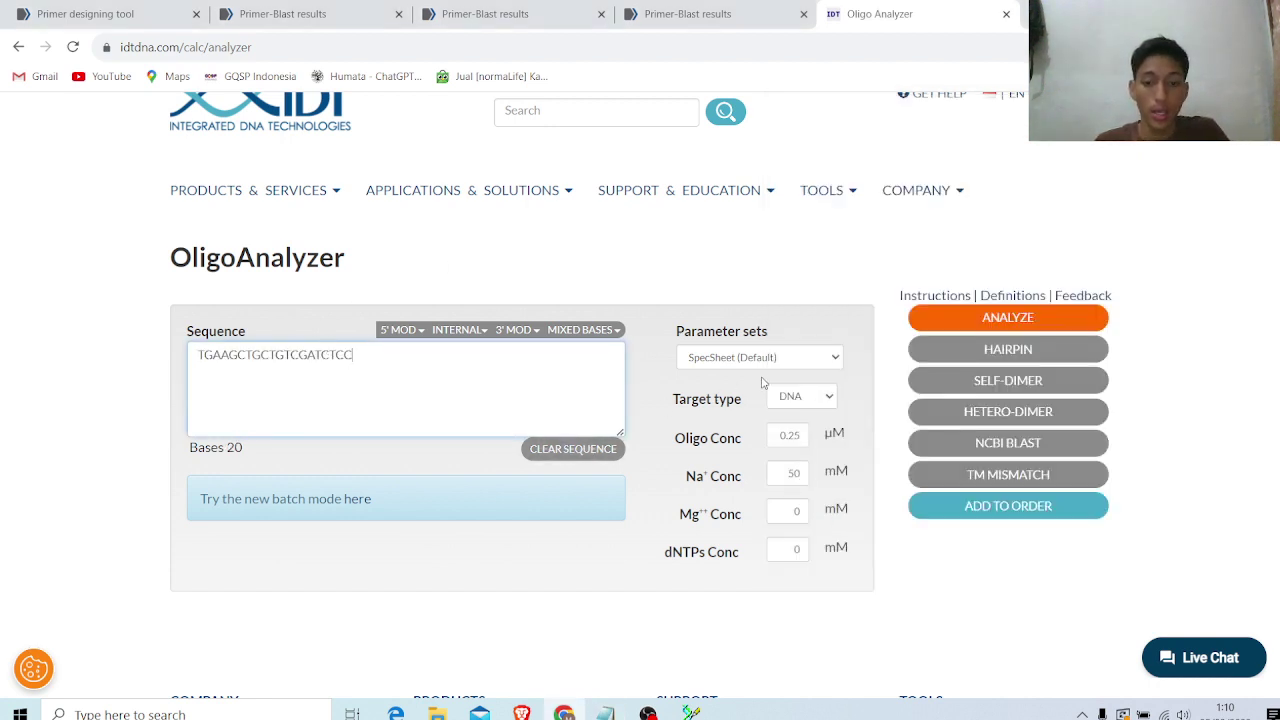
Step: Set the target type to RNA and analyze the forward primer, bringing its results table into view
{"action": "left_click", "coordinate": [800, 398]}
{"action": "left_click", "coordinate": [832, 432]}
{"action": "left_click", "coordinate": [1009, 320]}
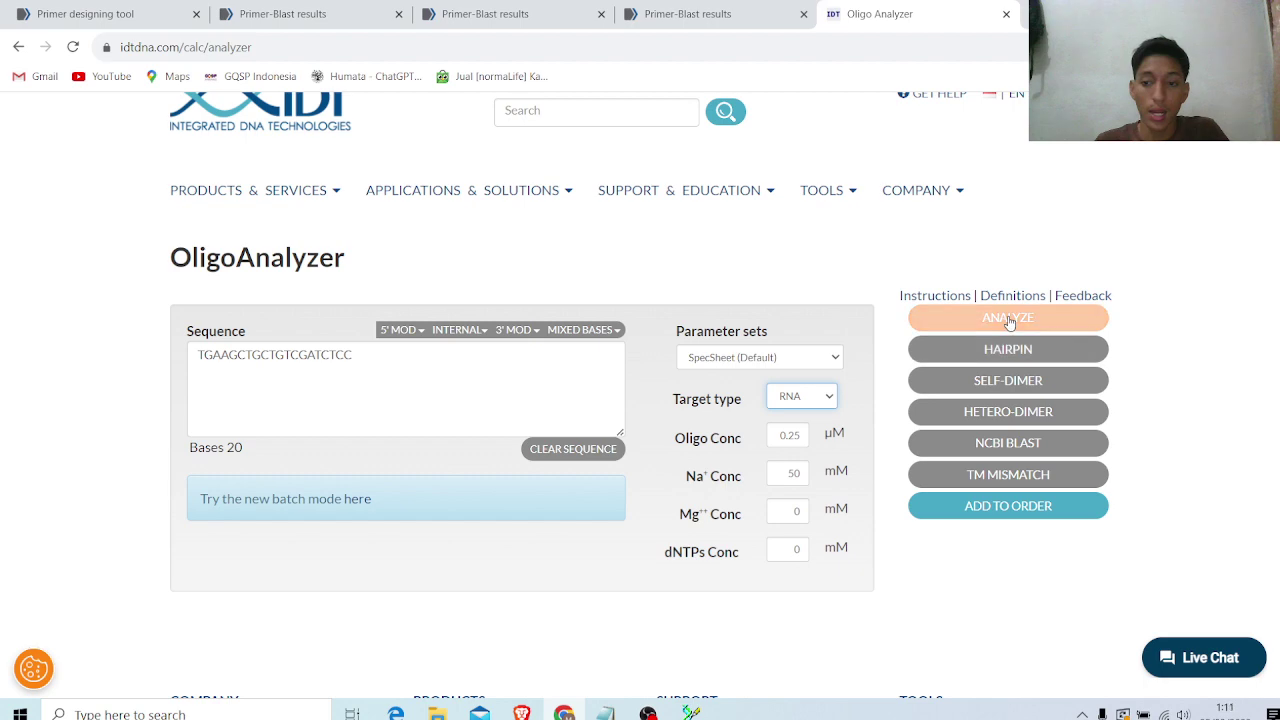
{"action": "left_click", "coordinate": [1009, 320]}
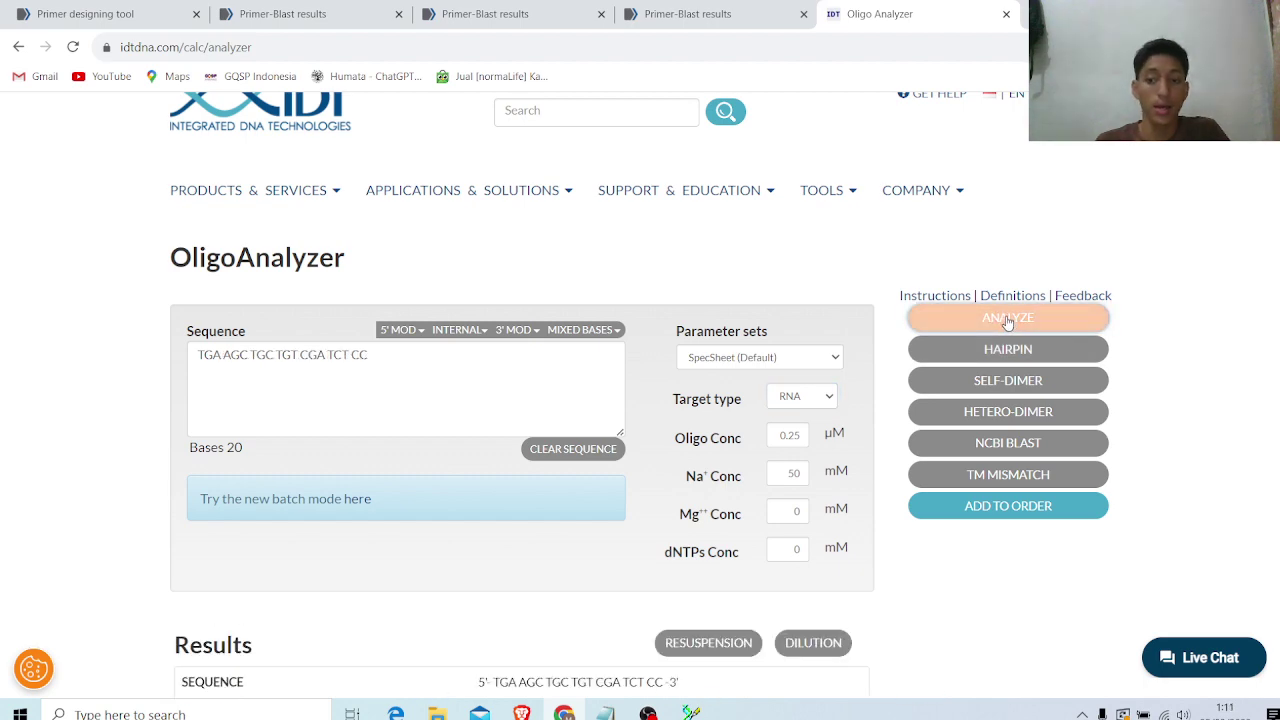
{"action": "scroll", "coordinate": [937, 326], "scroll_direction": "down", "scroll_amount": 5}
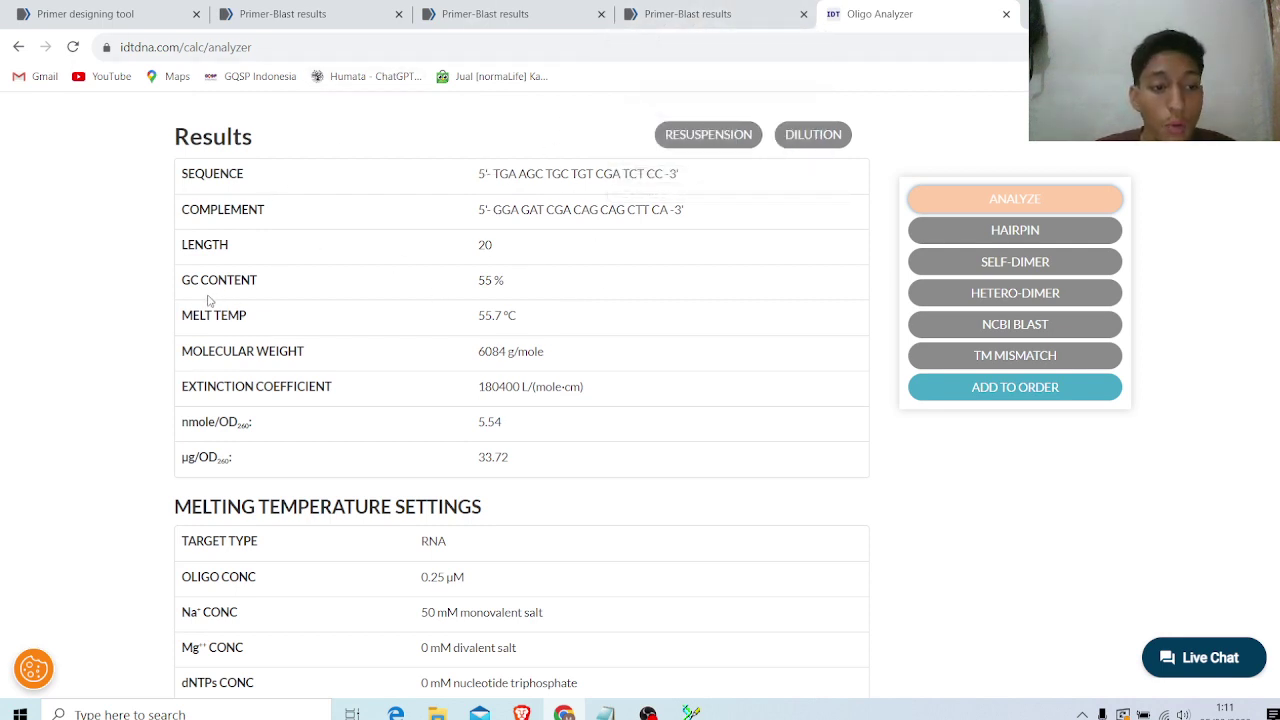
Step: Compare the forward primer's GC content and melting temperature in OligoAnalyzer with its Primer-BLAST values
{"action": "left_click", "coordinate": [708, 16]}
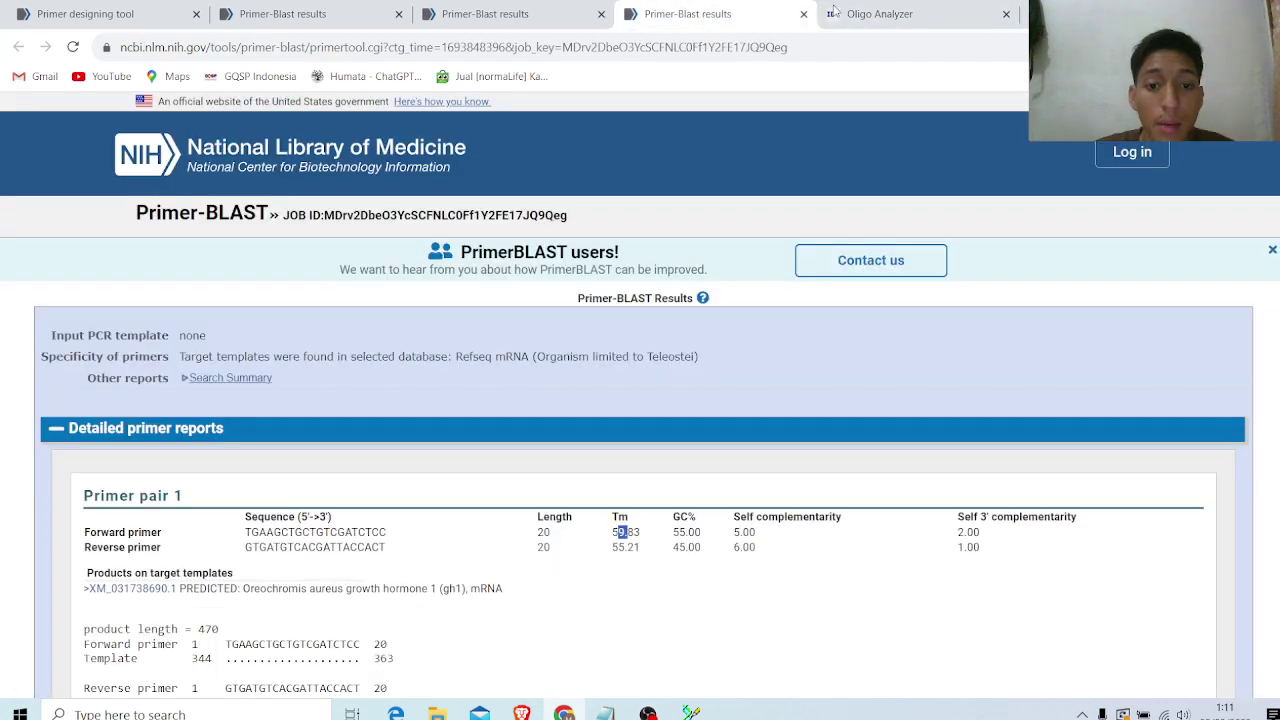
{"action": "left_click", "coordinate": [834, 12]}
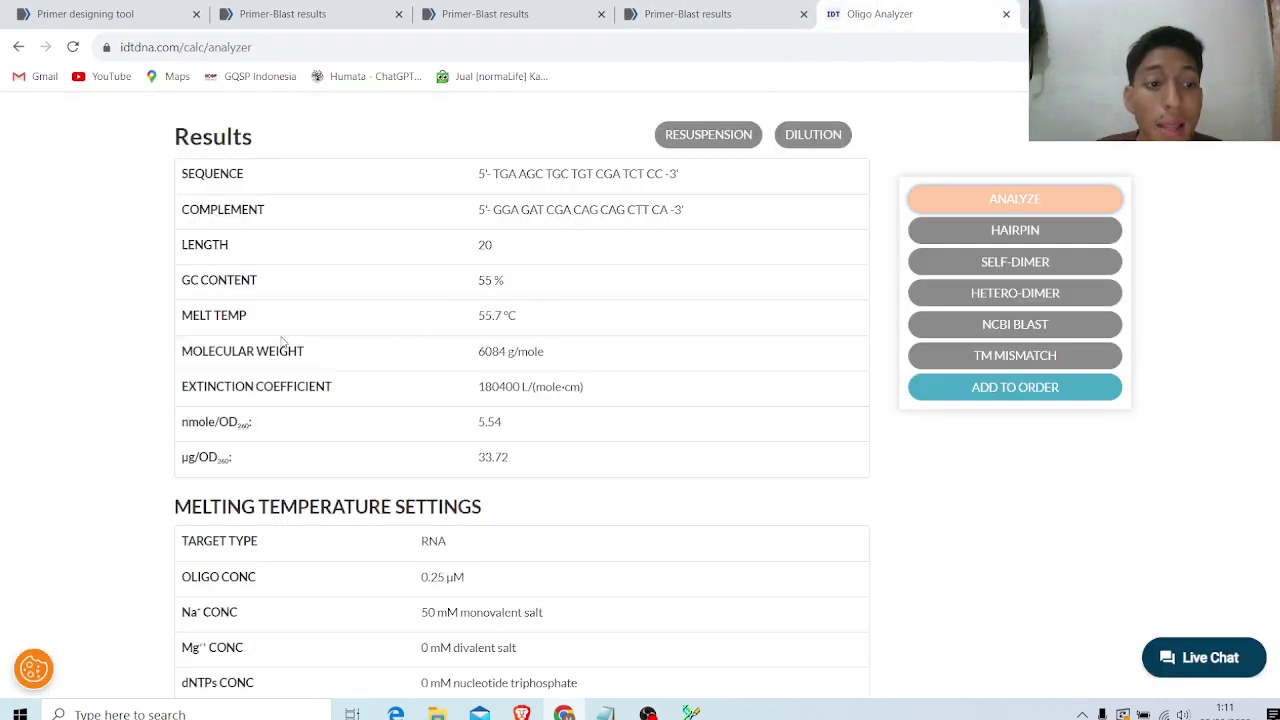
{"action": "left_click", "coordinate": [676, 18]}
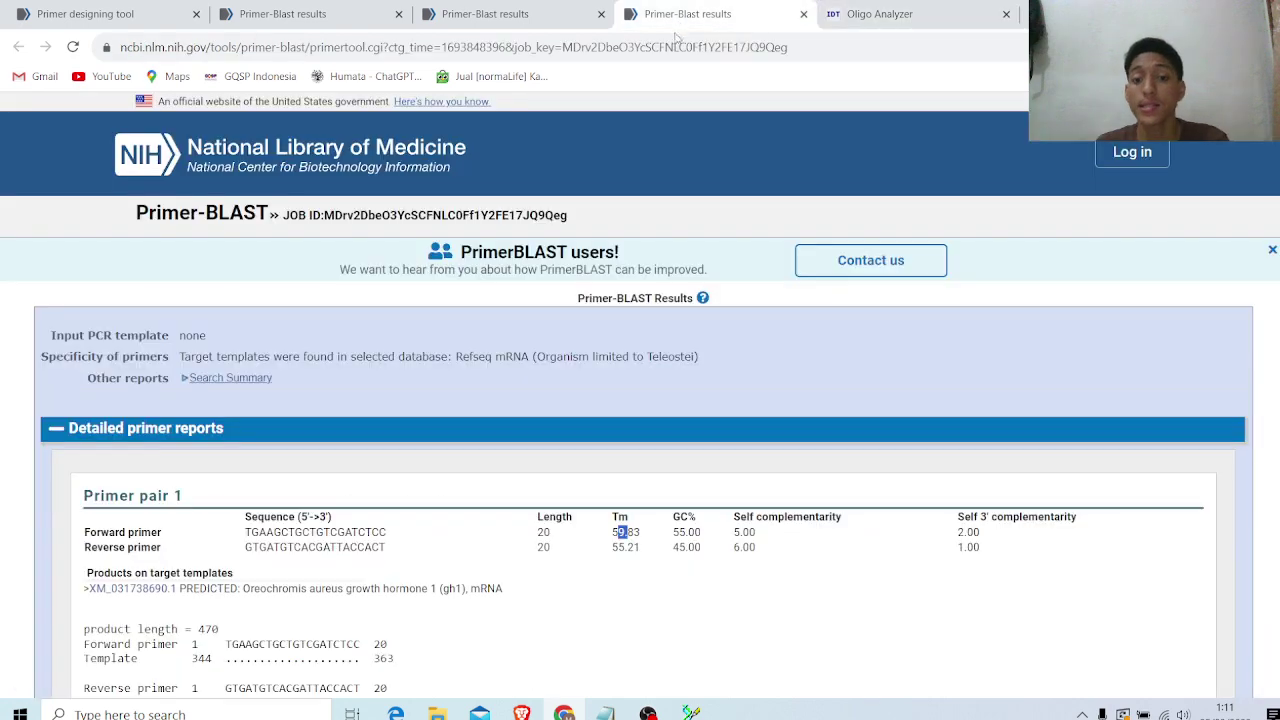
{"action": "left_click", "coordinate": [870, 14]}
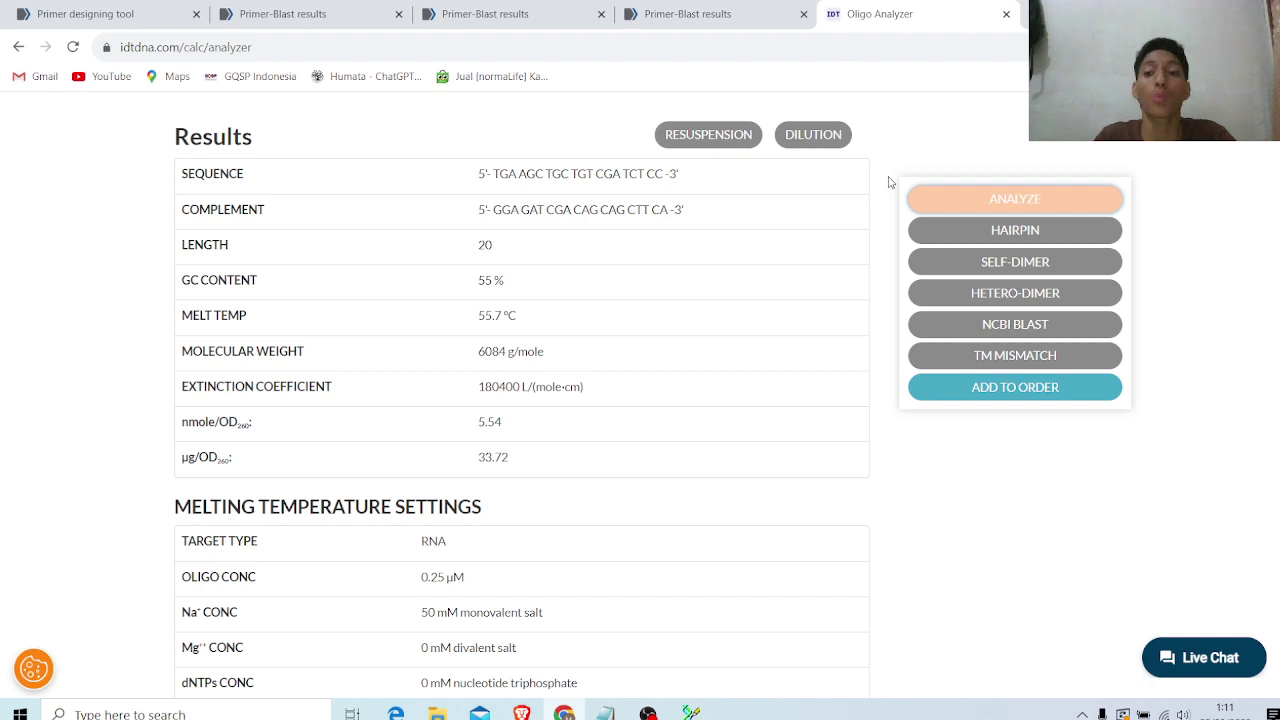
Step: Run the hairpin analysis on the forward primer and review its folding settings and predicted structure values
{"action": "scroll", "coordinate": [900, 287], "scroll_direction": "up", "scroll_amount": 4}
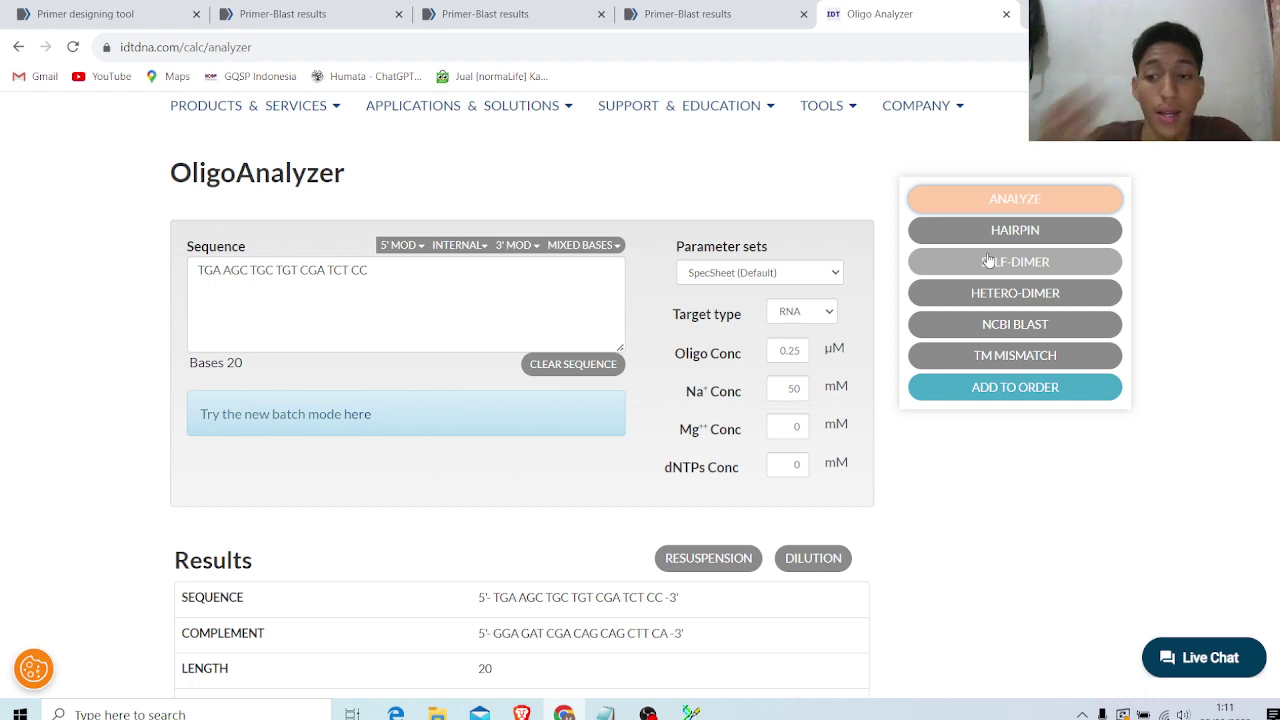
{"action": "left_click", "coordinate": [1012, 230]}
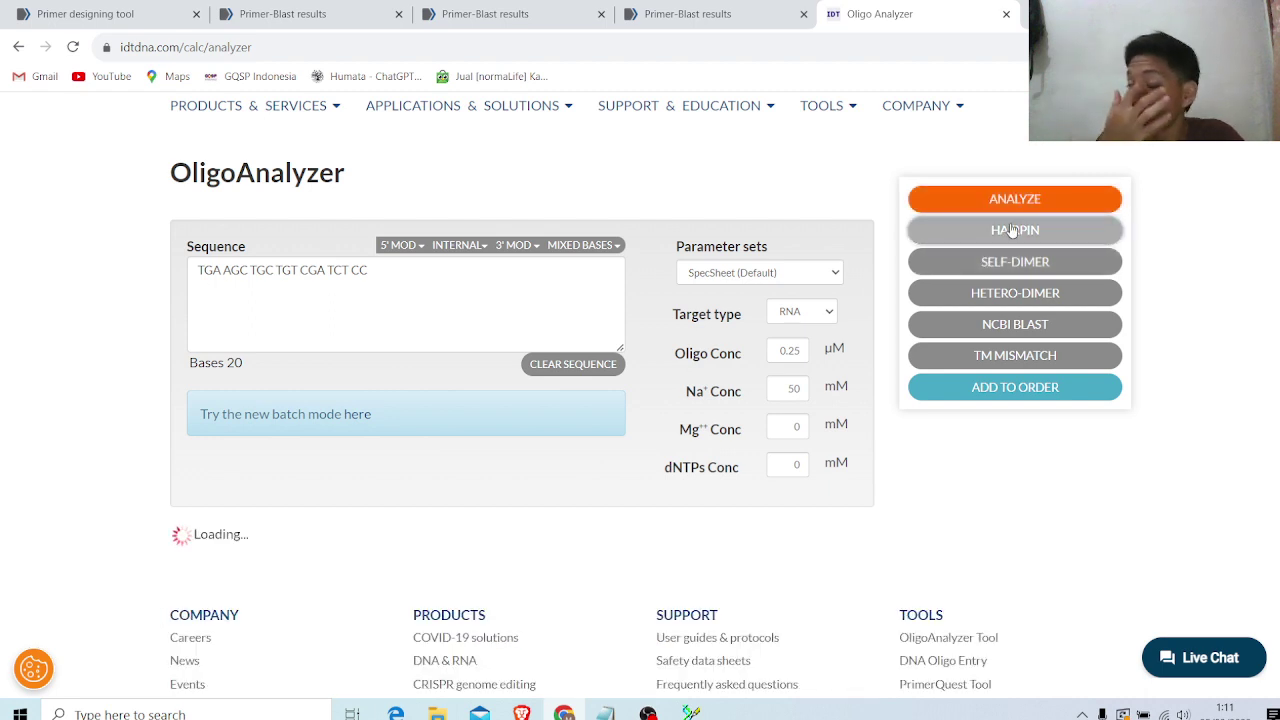
{"action": "scroll", "coordinate": [912, 225], "scroll_direction": "down", "scroll_amount": 3}
{"action": "scroll", "coordinate": [912, 225], "scroll_direction": "down", "scroll_amount": 4}
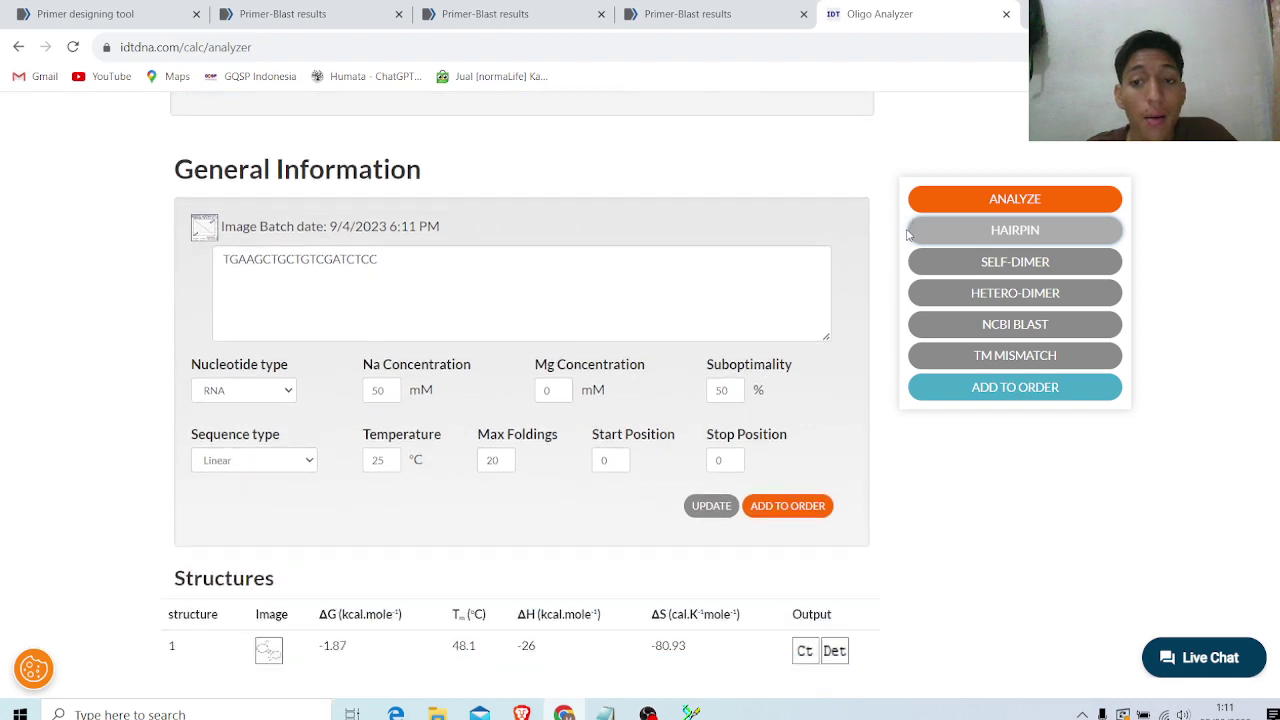
{"action": "scroll", "coordinate": [891, 270], "scroll_direction": "up", "scroll_amount": 3}
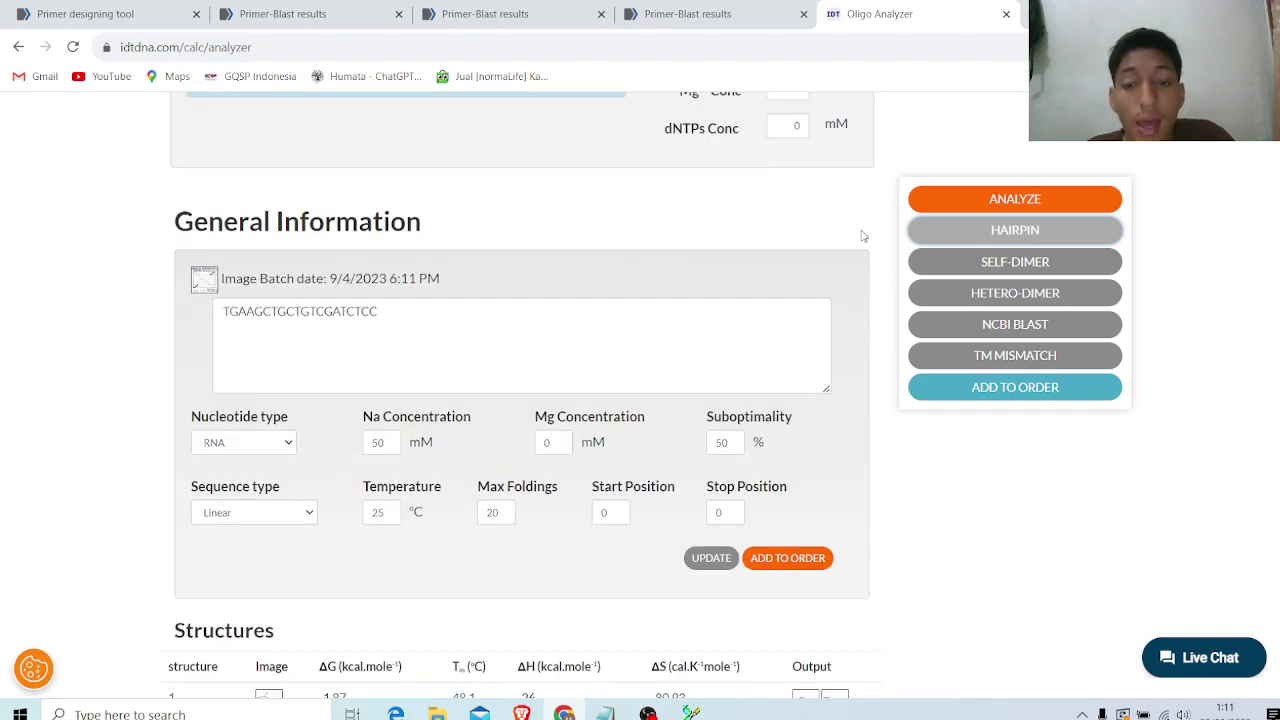
{"action": "scroll", "coordinate": [862, 236], "scroll_direction": "up", "scroll_amount": 3}
{"action": "scroll", "coordinate": [950, 300], "scroll_direction": "down", "scroll_amount": 2}
{"action": "scroll", "coordinate": [1130, 360], "scroll_direction": "down", "scroll_amount": 2}
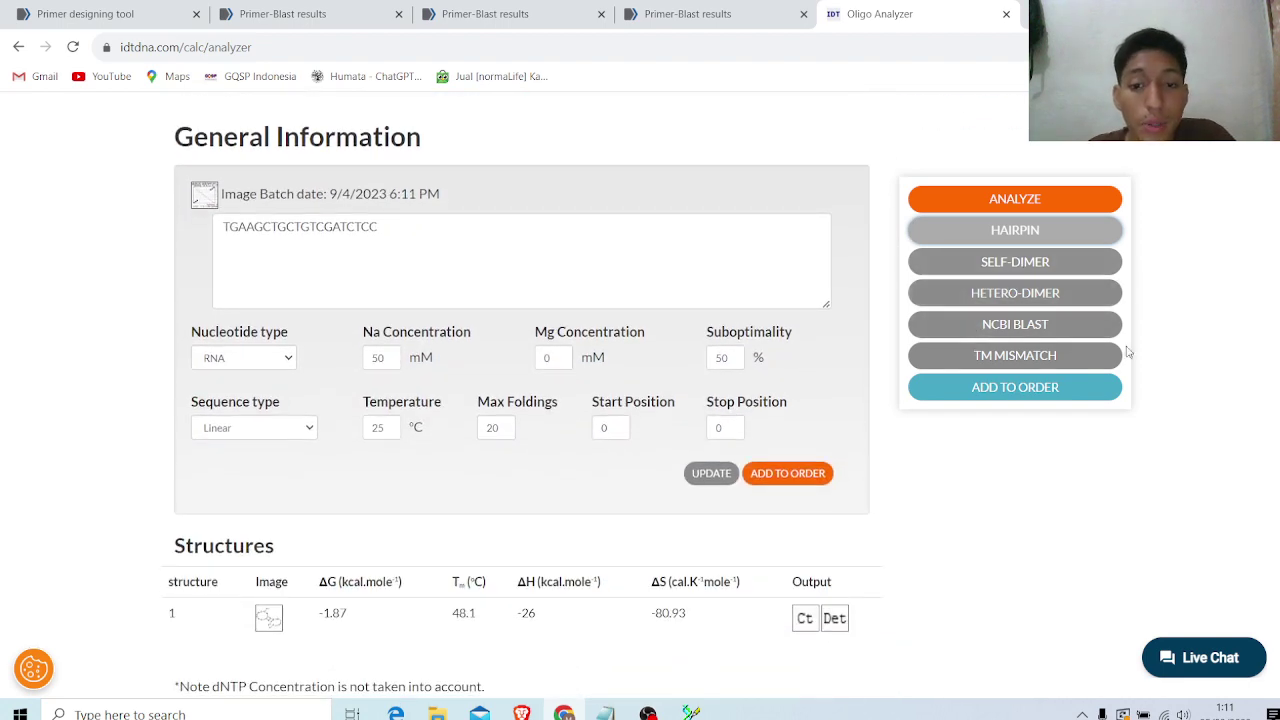
{"action": "scroll", "coordinate": [1157, 371], "scroll_direction": "down", "scroll_amount": 1}
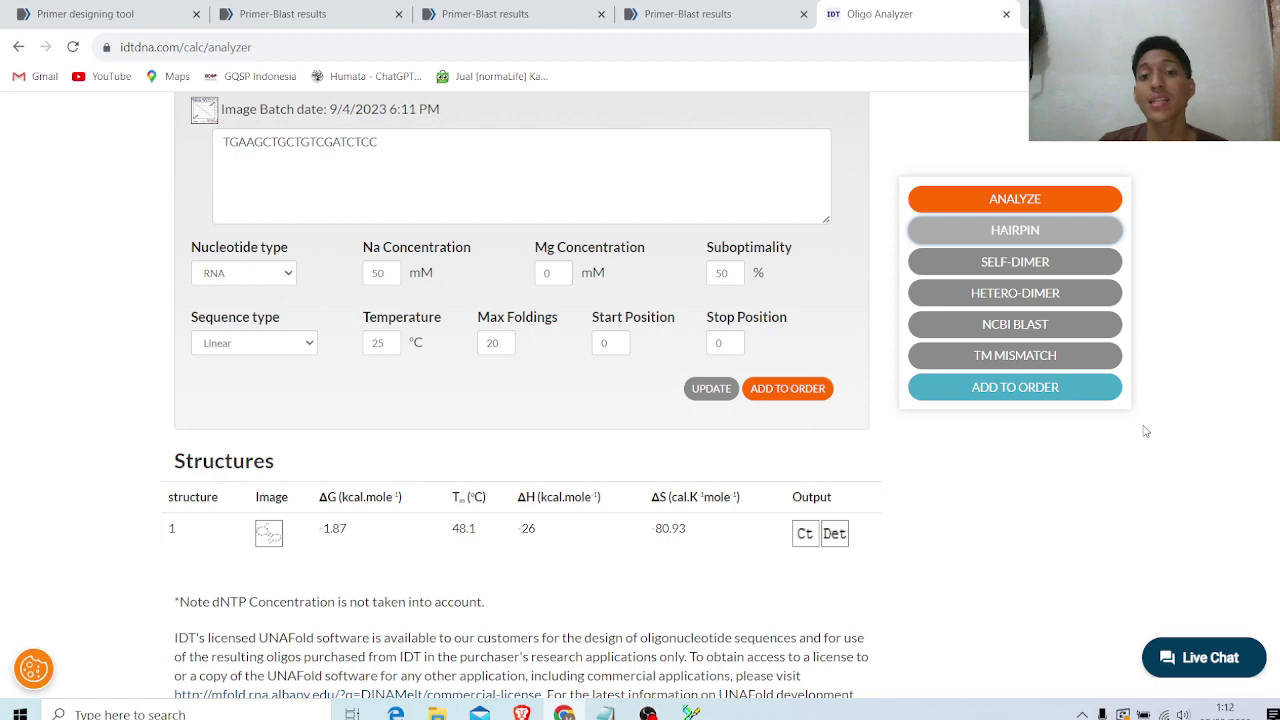
Step: Run the self-dimer analysis on the forward primer and review the delta G of the predicted homo-dimers
{"action": "left_click", "coordinate": [1118, 264]}
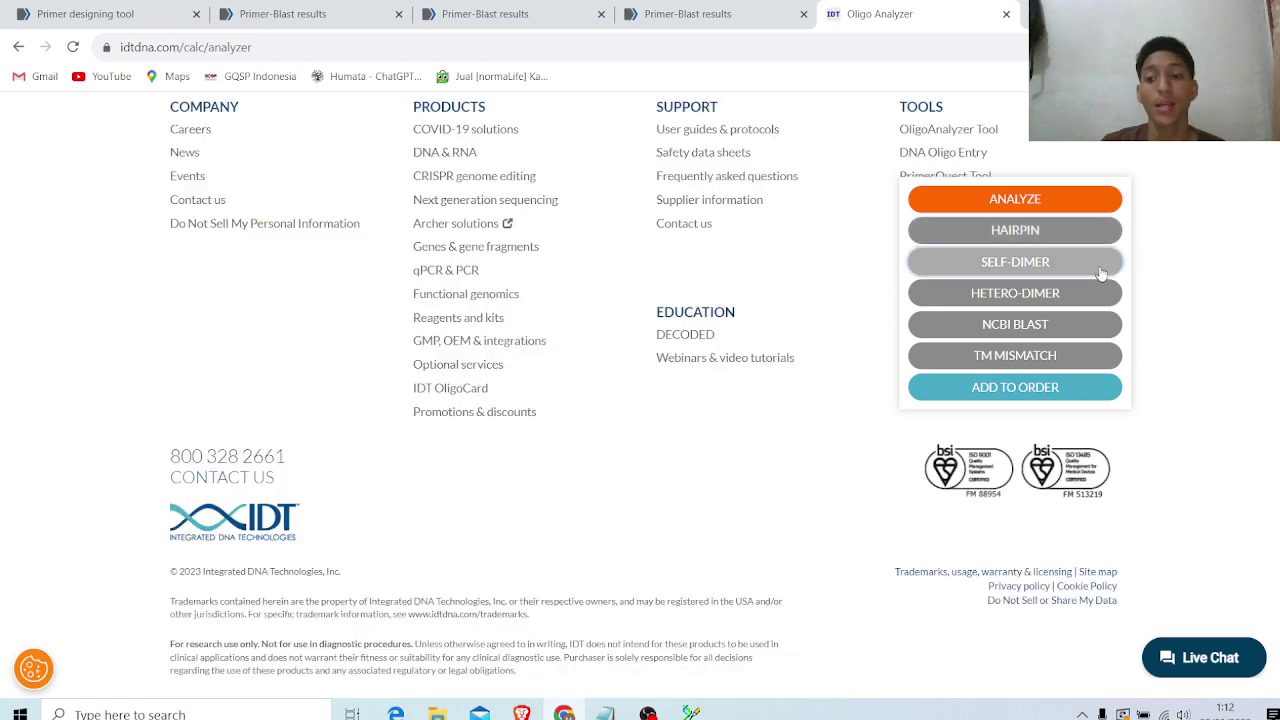
{"action": "scroll", "coordinate": [883, 403], "scroll_direction": "down", "scroll_amount": 1}
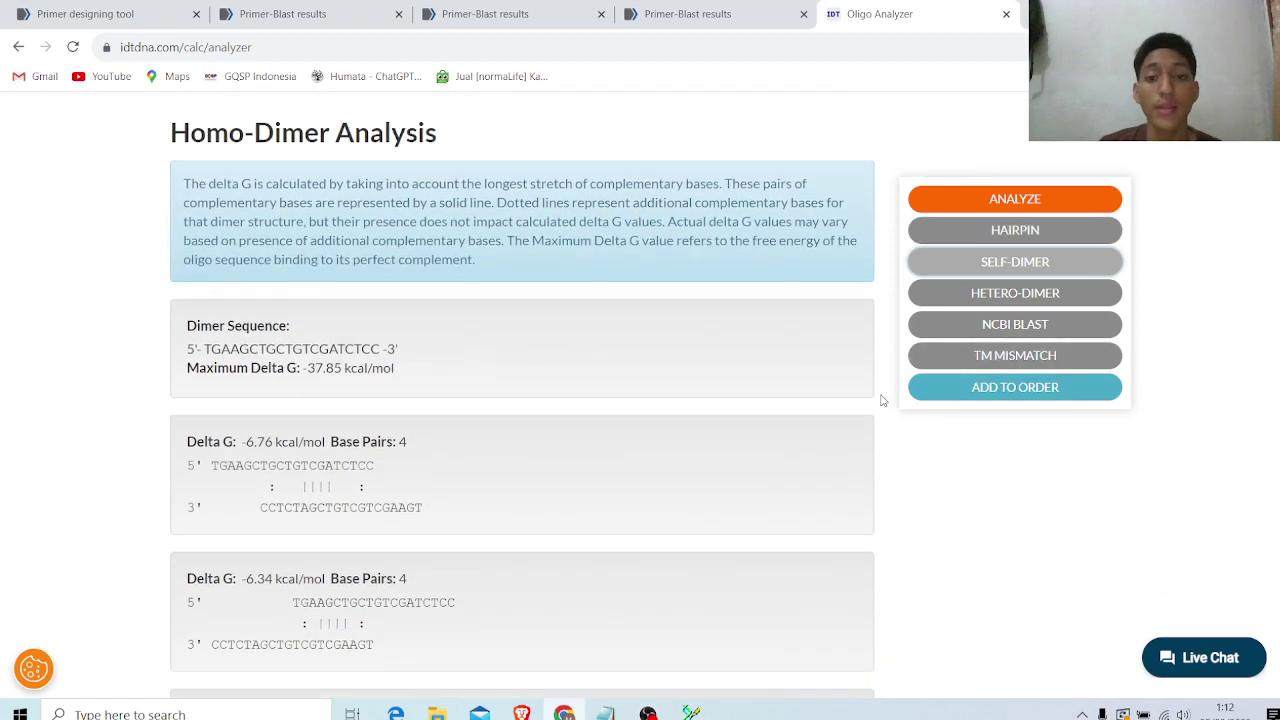
{"action": "scroll", "coordinate": [769, 395], "scroll_direction": "down", "scroll_amount": 2}
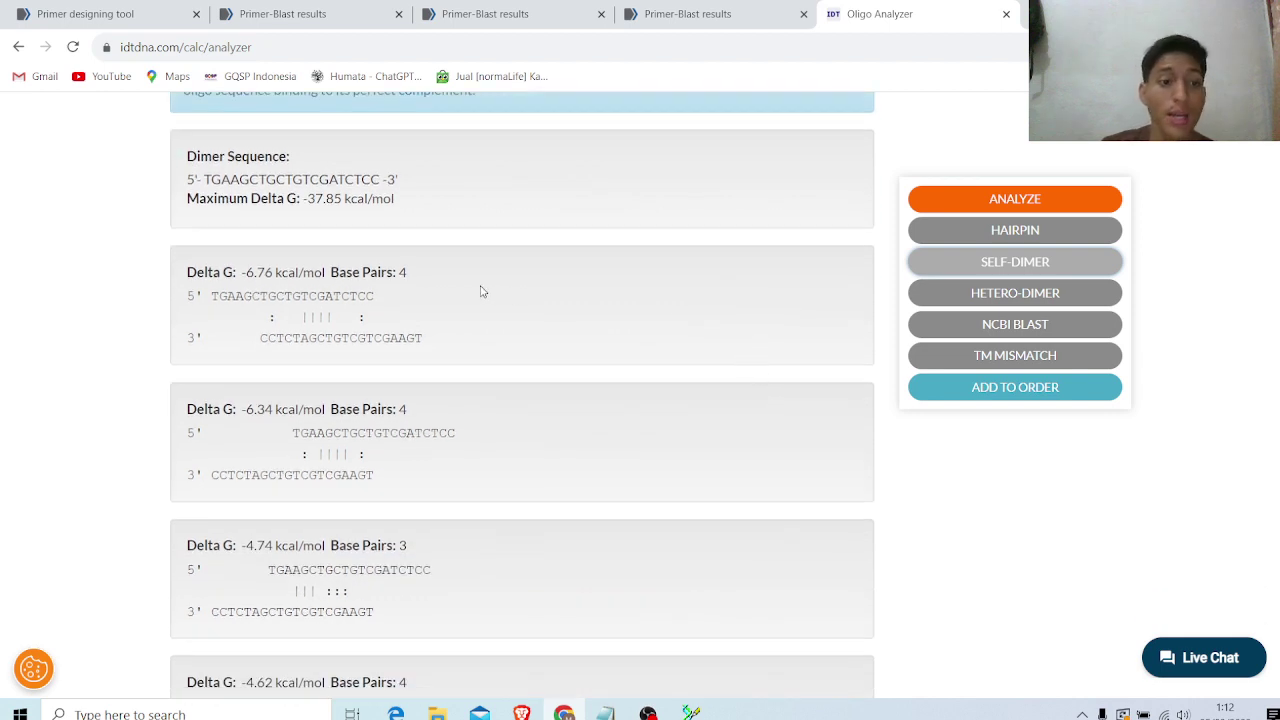
Step: Compare the delta G values and base pairing across the forward primer's predicted self-dimer structures
{"action": "scroll", "coordinate": [480, 289], "scroll_direction": "up", "scroll_amount": 1}
{"action": "scroll", "coordinate": [278, 290], "scroll_direction": "down", "scroll_amount": 1}
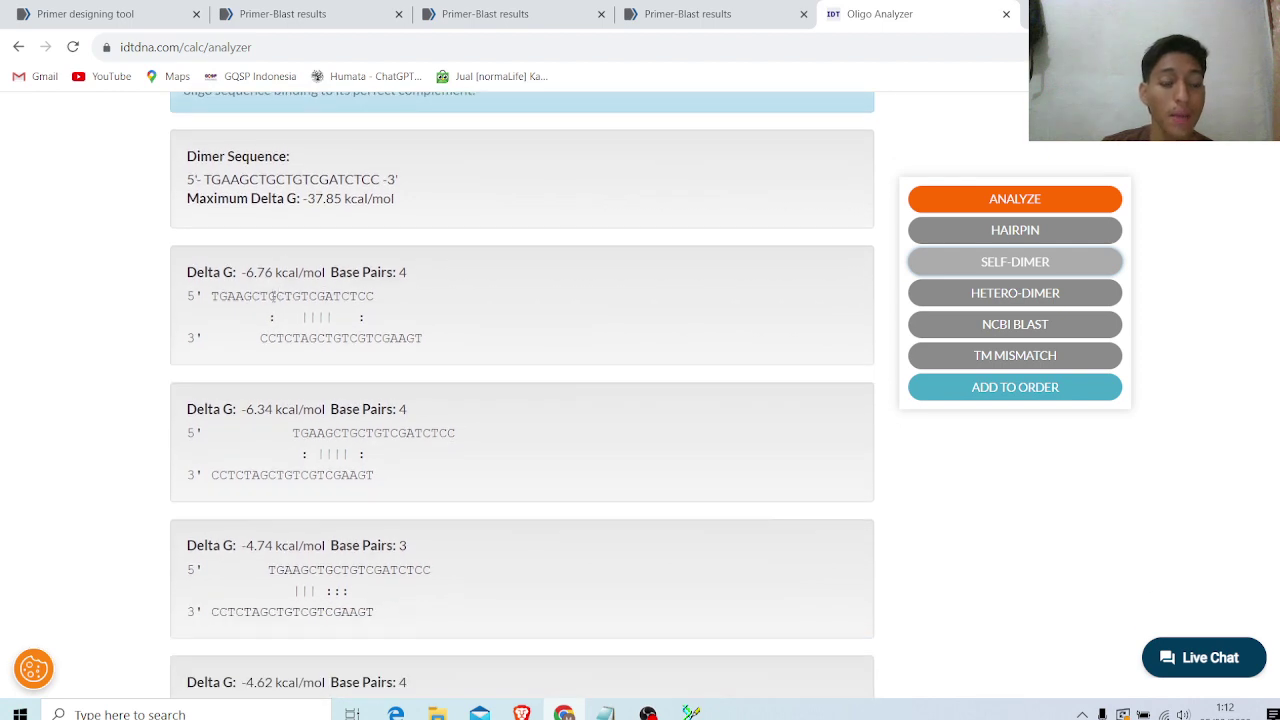
{"action": "scroll", "coordinate": [273, 296], "scroll_direction": "down", "scroll_amount": 4}
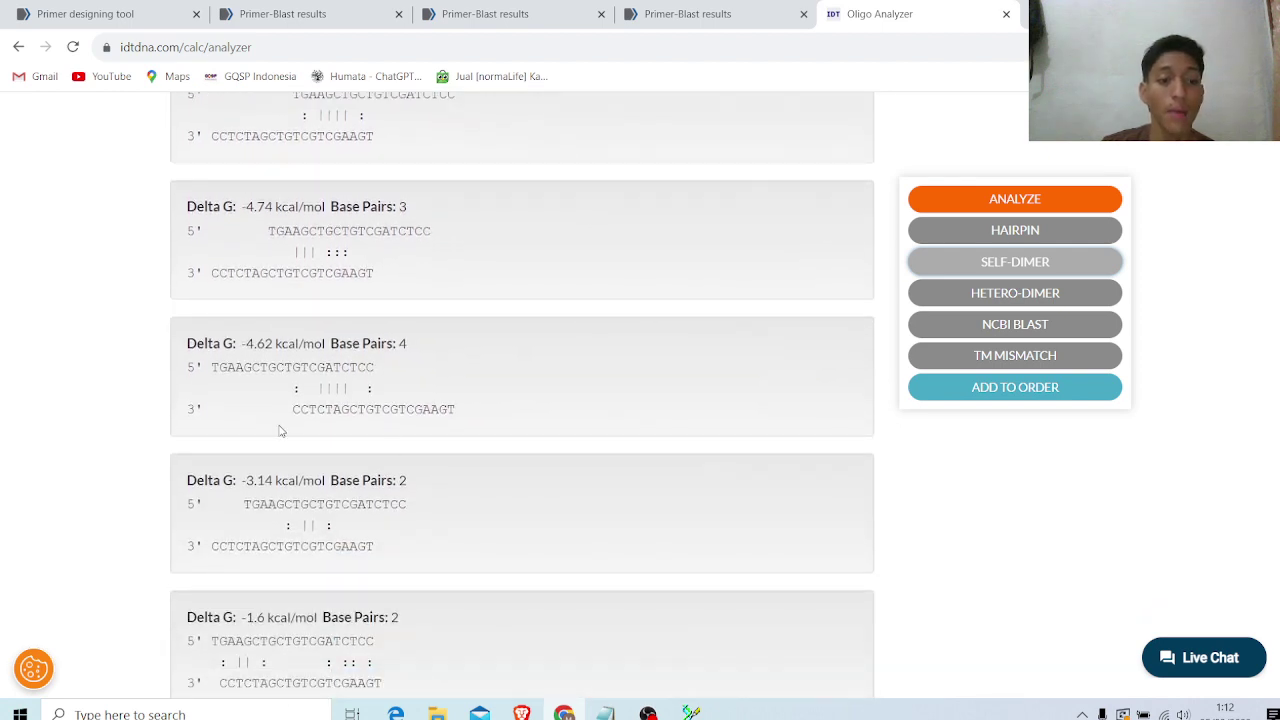
{"action": "scroll", "coordinate": [280, 430], "scroll_direction": "up", "scroll_amount": 3}
{"action": "scroll", "coordinate": [196, 366], "scroll_direction": "up", "scroll_amount": 2}
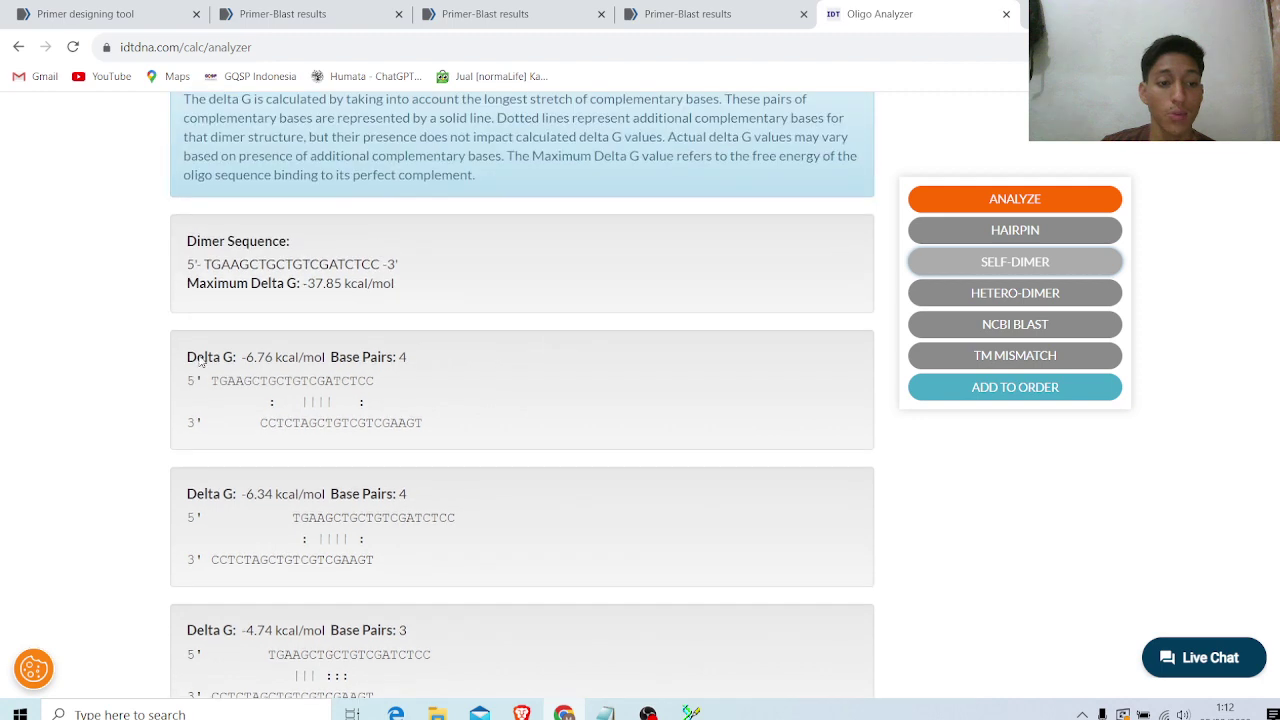
{"action": "scroll", "coordinate": [288, 326], "scroll_direction": "down", "scroll_amount": 1}
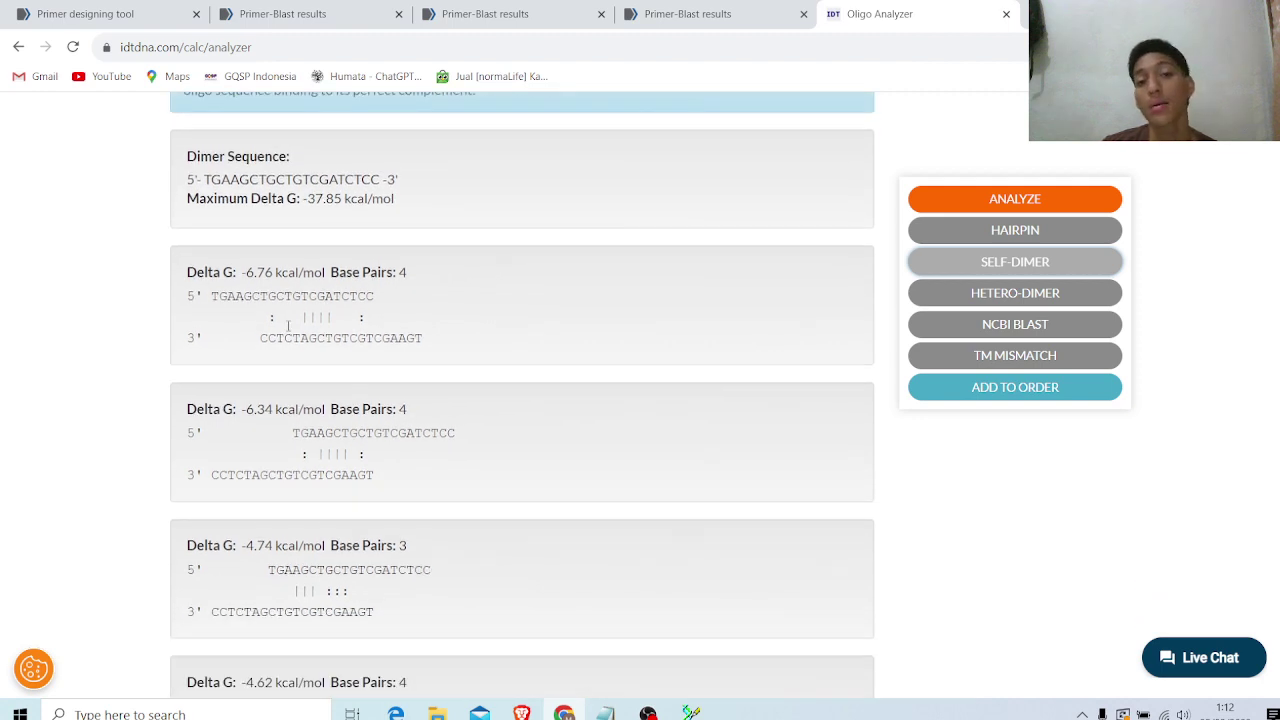
{"action": "scroll", "coordinate": [288, 326], "scroll_direction": "down", "scroll_amount": 2}
{"action": "scroll", "coordinate": [287, 335], "scroll_direction": "down", "scroll_amount": 2}
{"action": "scroll", "coordinate": [287, 335], "scroll_direction": "up", "scroll_amount": 3}
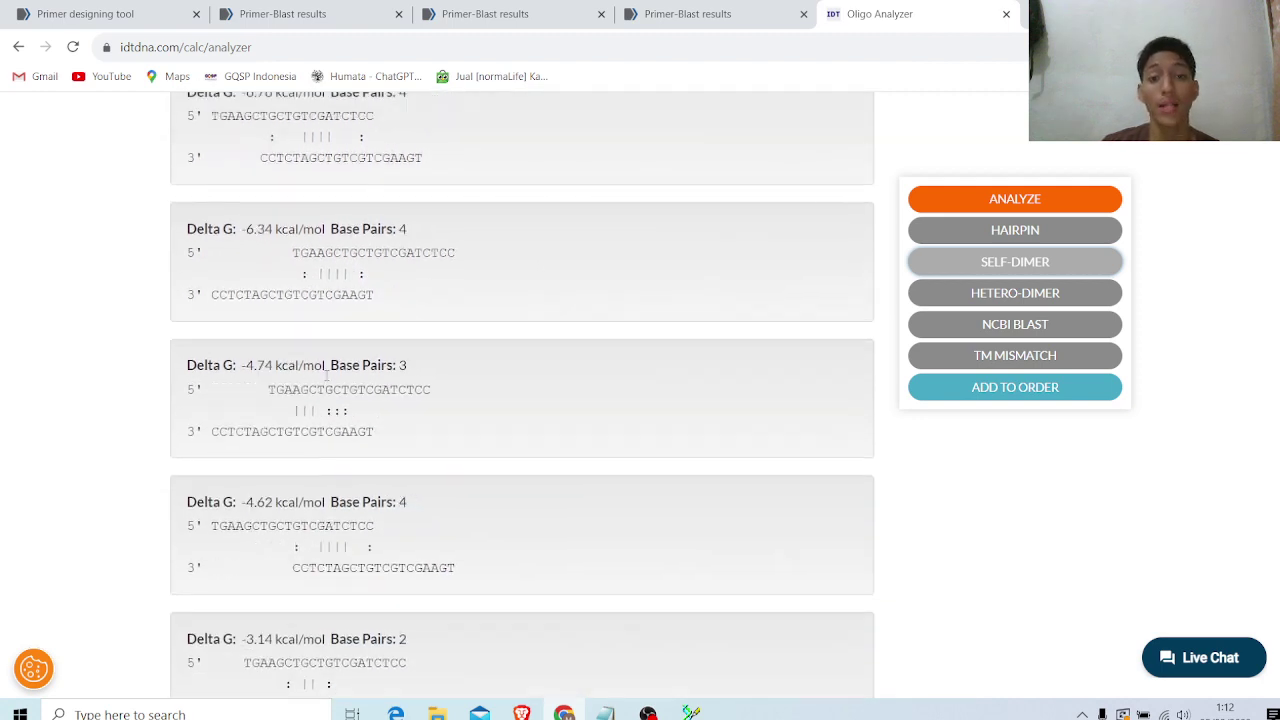
Step: Calculate the hetero-dimer analysis of the forward primer with GTGATGTCACGATTACCACT, the specific reverse primer copied from Notepad, as secondary sequence
{"action": "left_click", "coordinate": [1107, 293]}
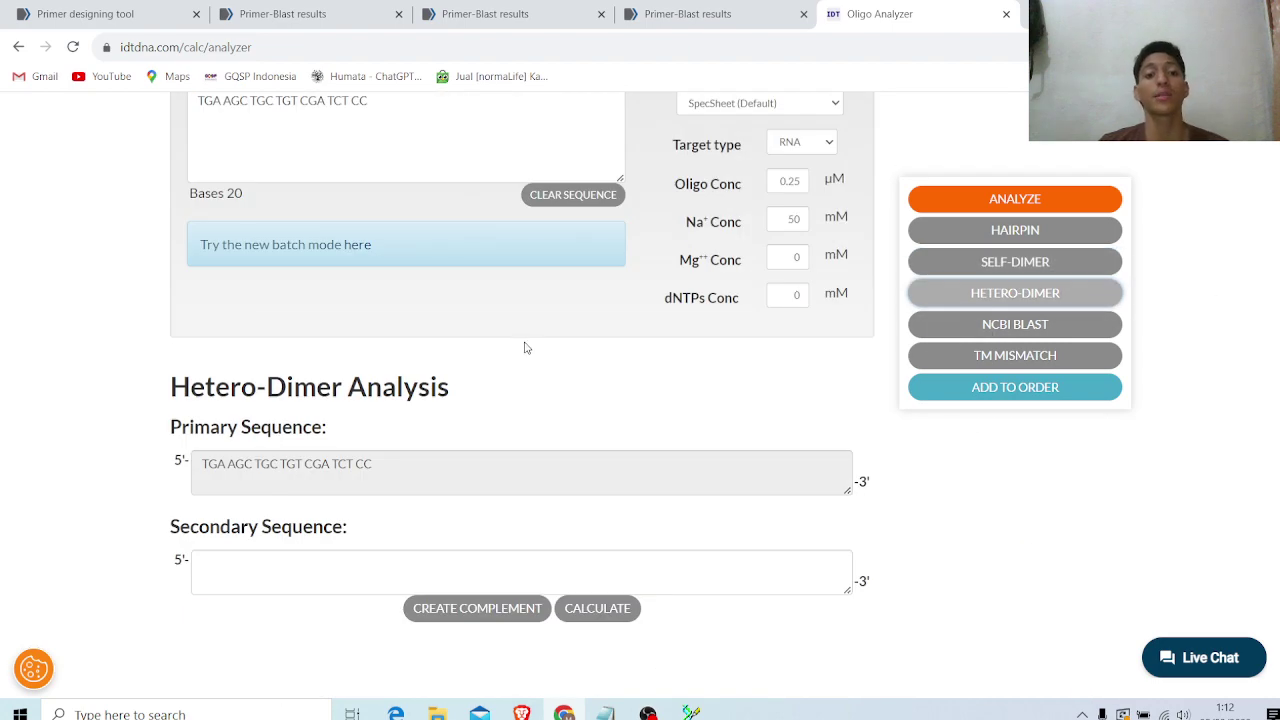
{"action": "scroll", "coordinate": [520, 340], "scroll_direction": "up", "scroll_amount": 1}
{"action": "scroll", "coordinate": [829, 371], "scroll_direction": "down", "scroll_amount": 1}
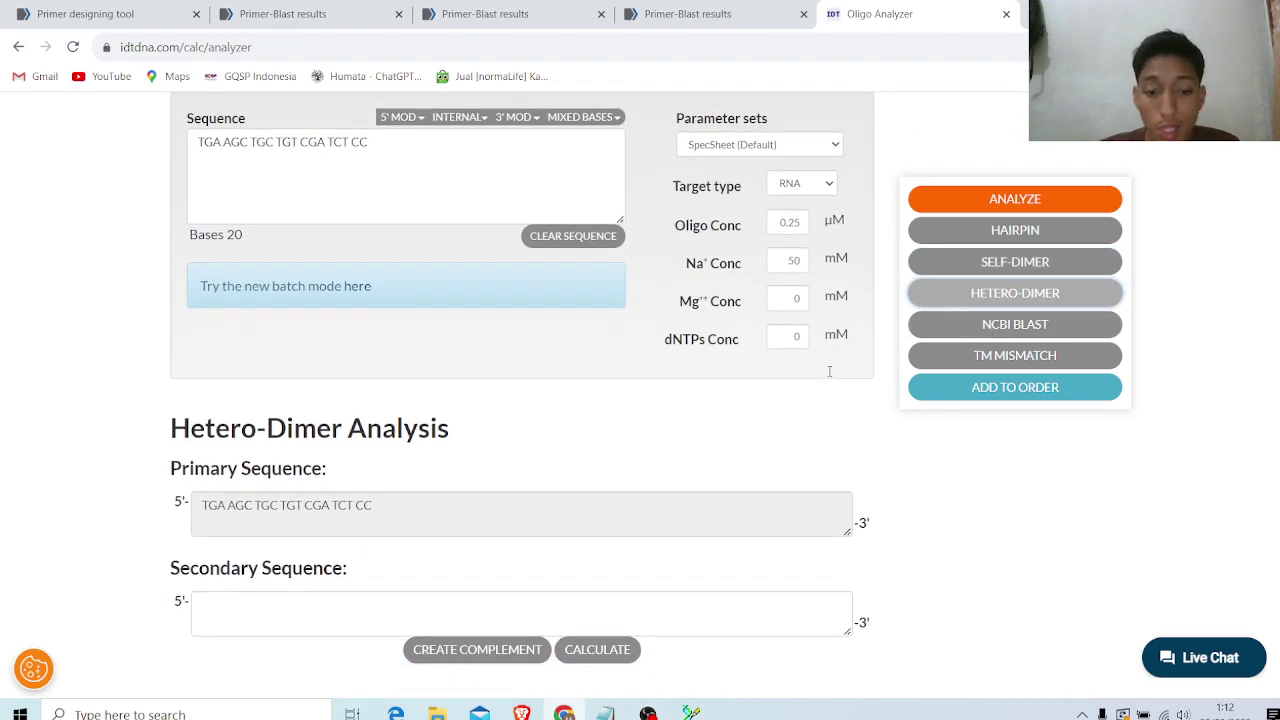
{"action": "left_click", "coordinate": [605, 712]}
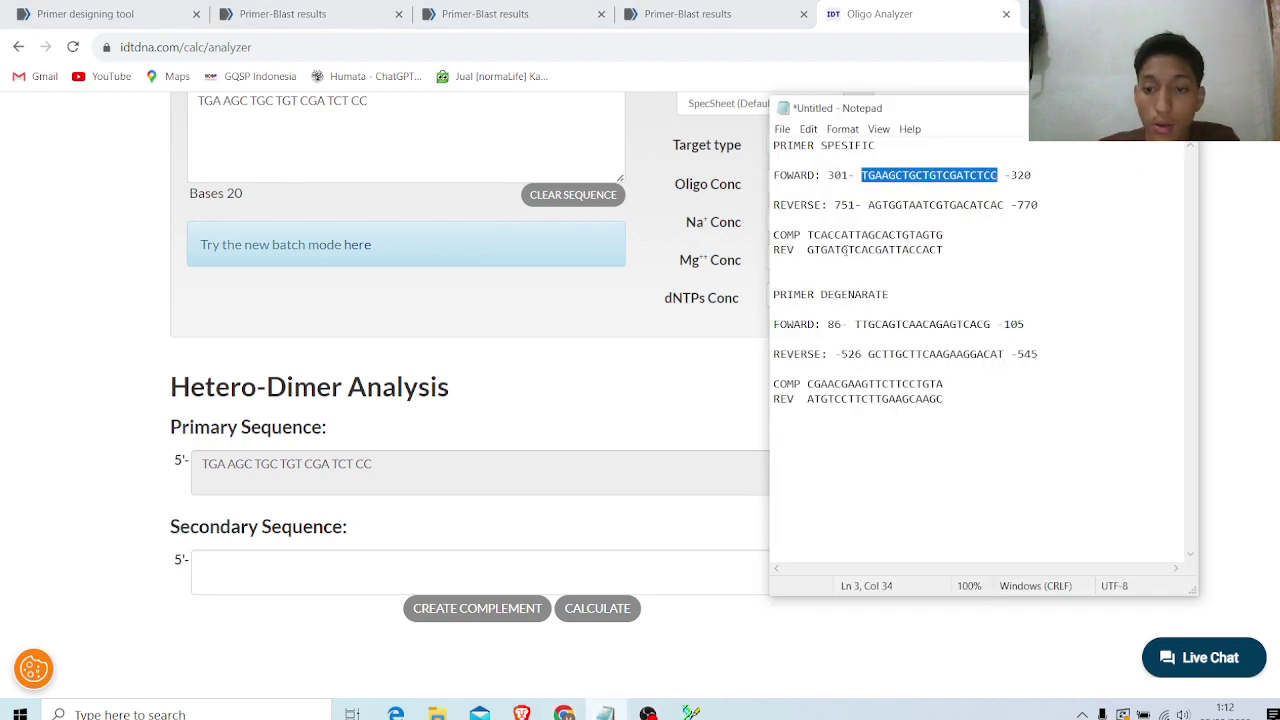
{"action": "left_click_drag", "start_coordinate": [806, 250], "coordinate": [943, 252]}
{"action": "key", "text": "ctrl+c"}
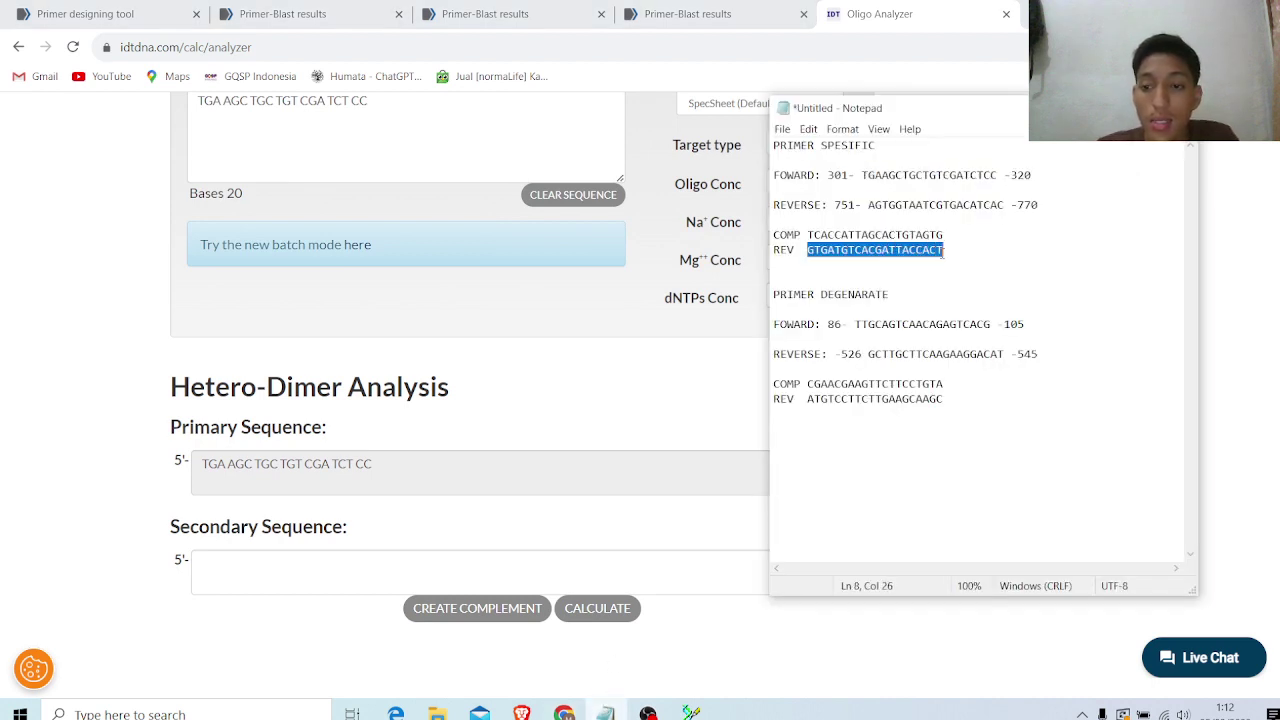
{"action": "left_click", "coordinate": [363, 563]}
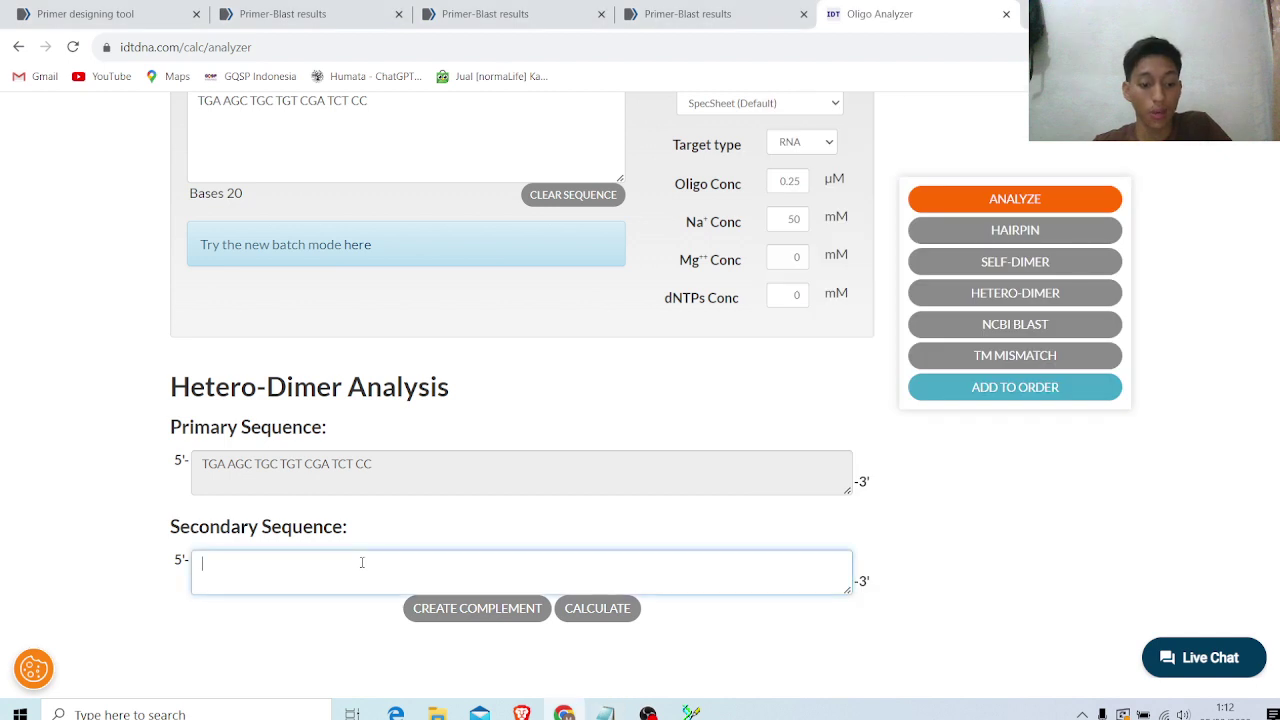
{"action": "key", "text": "ctrl+v"}
{"action": "key", "text": "alt+Tab"}
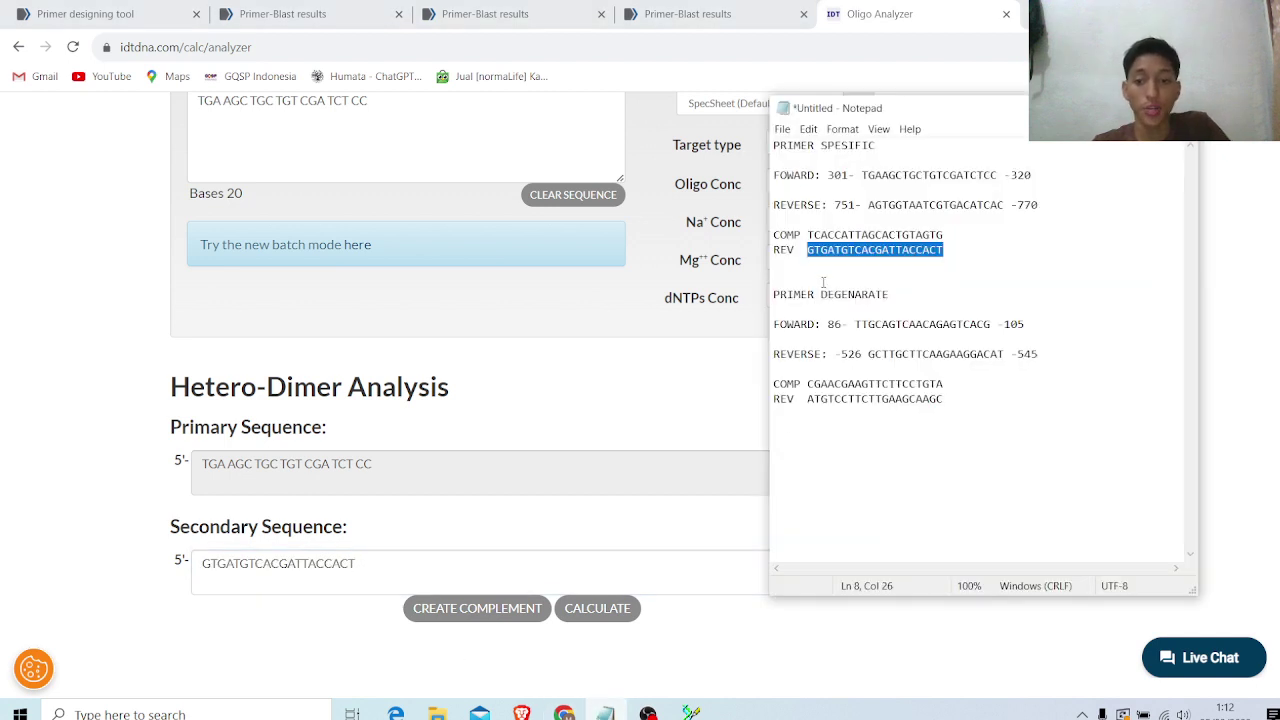
{"action": "left_click", "coordinate": [605, 610]}
Step: Review the delta G and base pairs of the predicted hetero-dimers, and return to the OligoAnalyzer sequence form
{"action": "scroll", "coordinate": [706, 520], "scroll_direction": "down", "scroll_amount": 4}
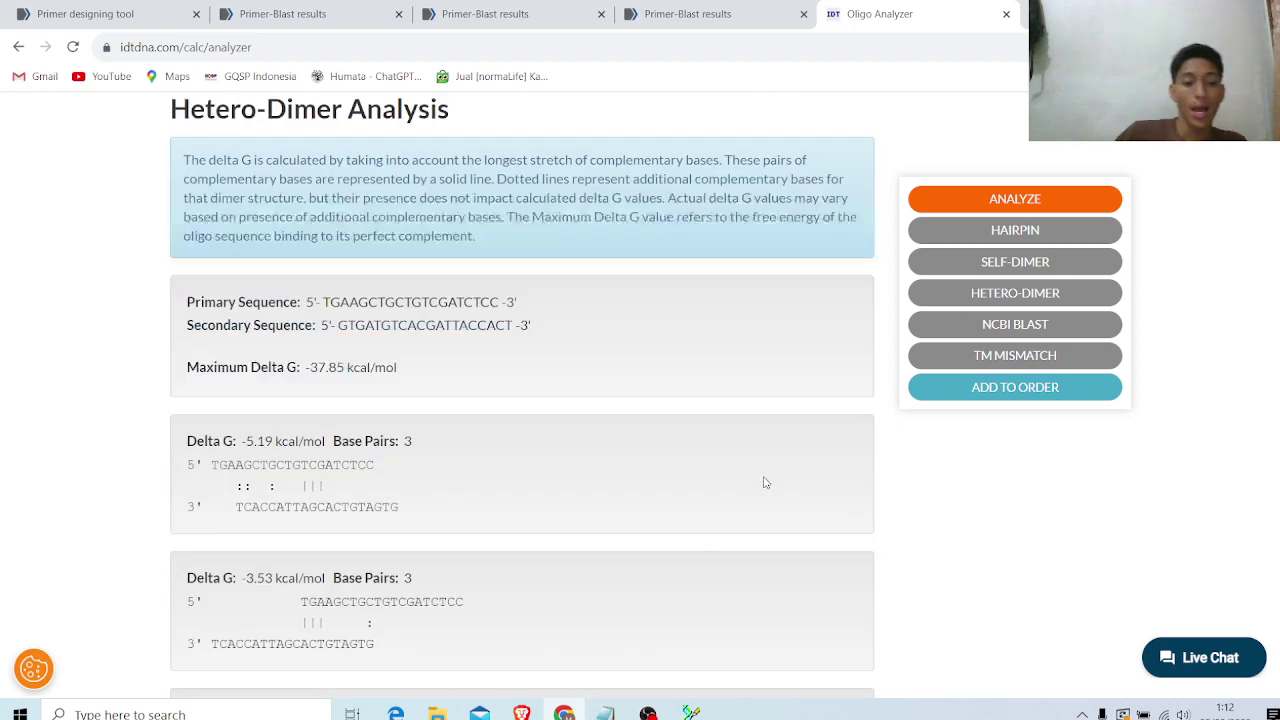
{"action": "scroll", "coordinate": [368, 444], "scroll_direction": "down", "scroll_amount": 2}
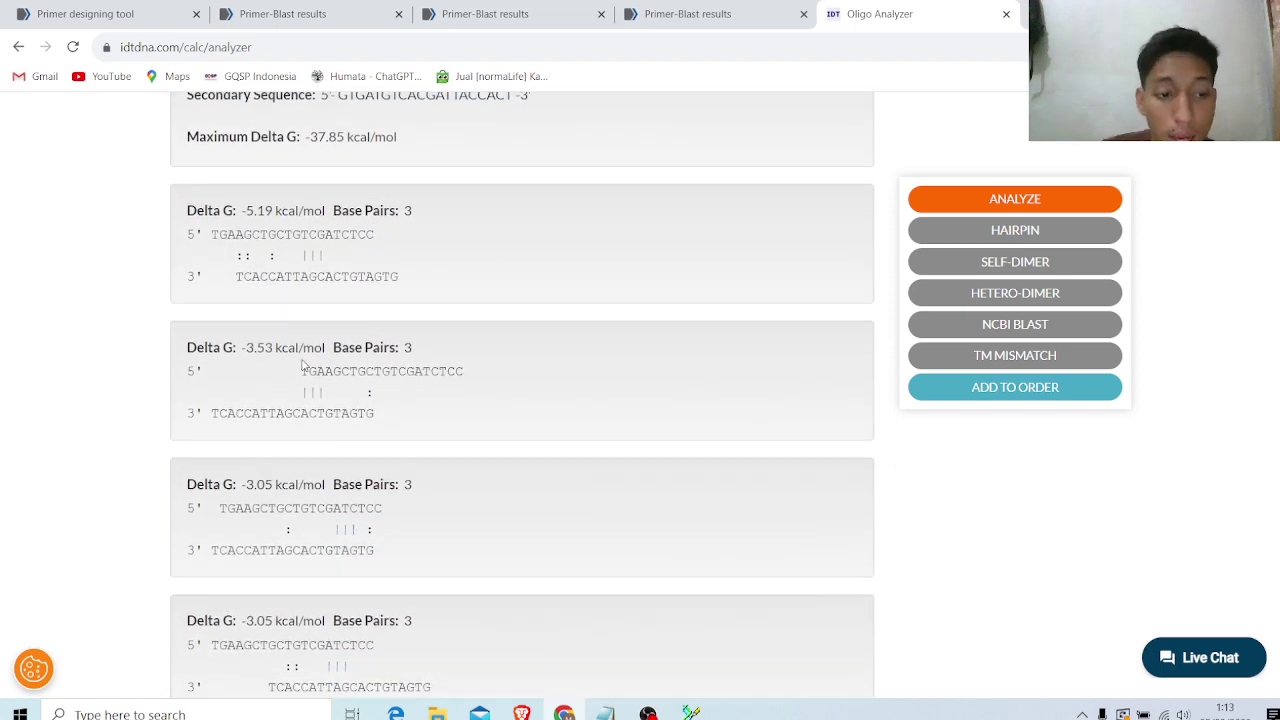
{"action": "scroll", "coordinate": [295, 461], "scroll_direction": "down", "scroll_amount": 1}
{"action": "scroll", "coordinate": [295, 461], "scroll_direction": "down", "scroll_amount": 3}
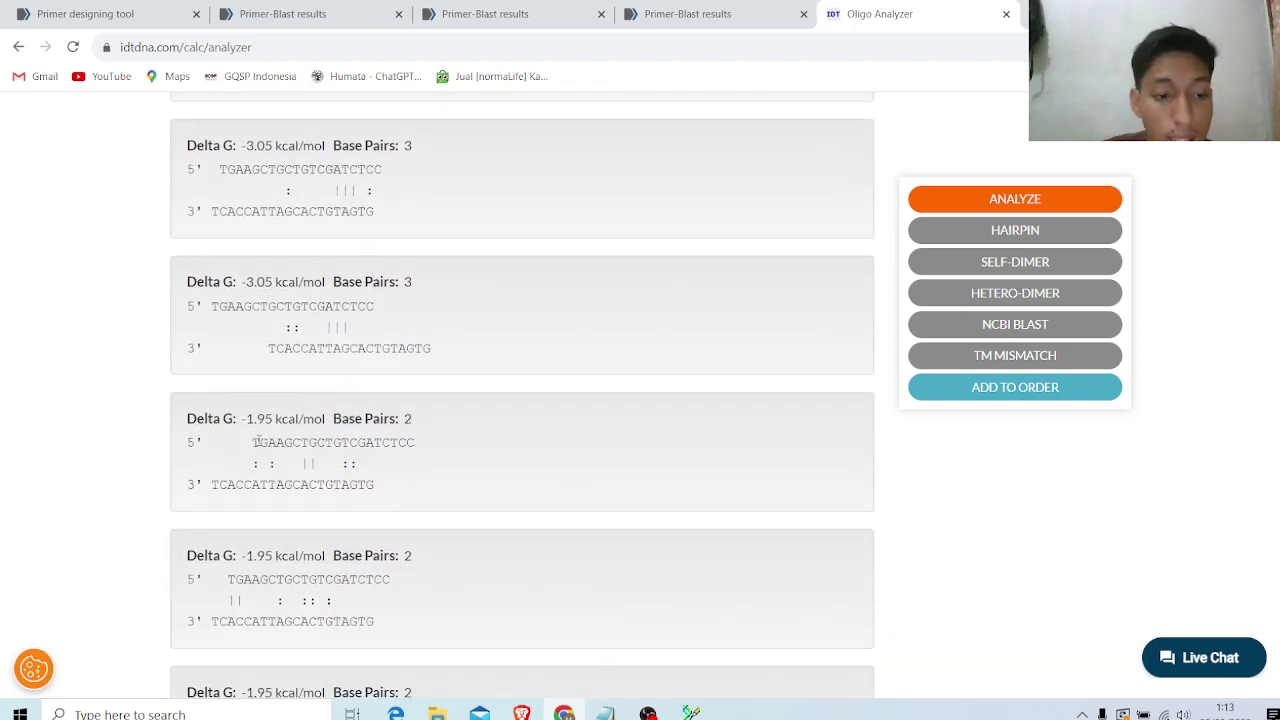
{"action": "scroll", "coordinate": [541, 442], "scroll_direction": "up", "scroll_amount": 5}
{"action": "scroll", "coordinate": [536, 452], "scroll_direction": "up", "scroll_amount": 1}
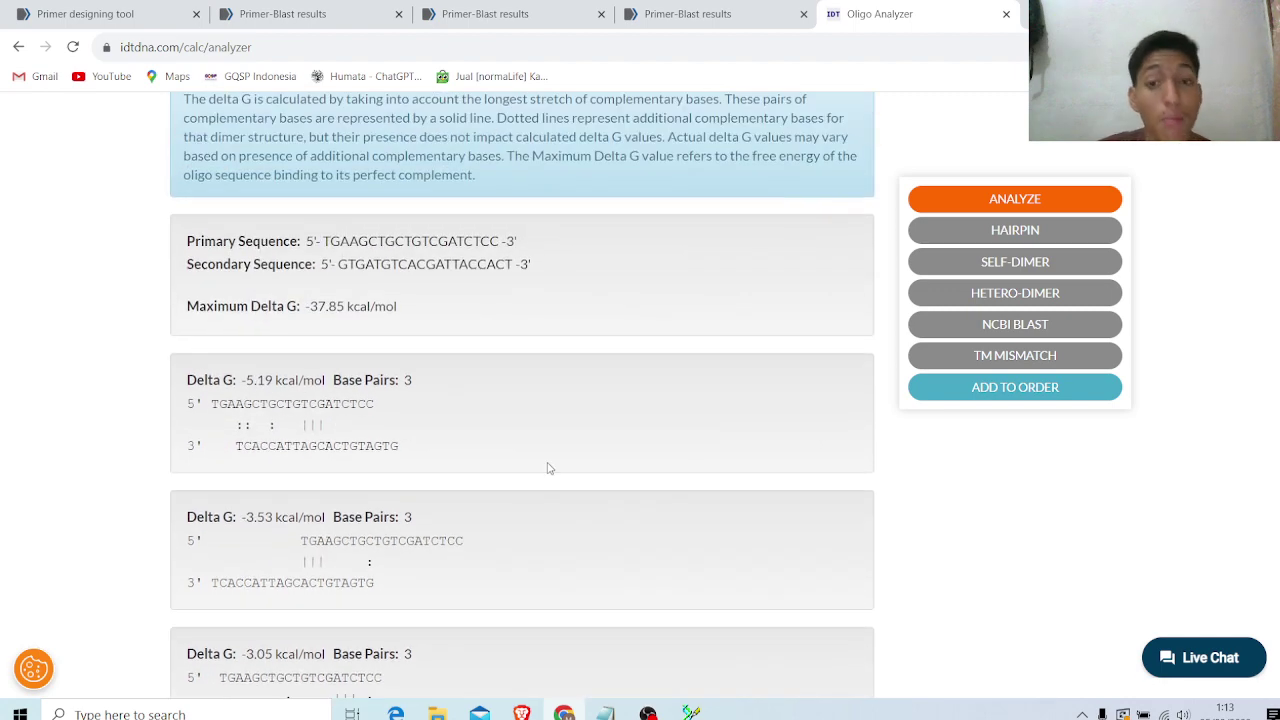
{"action": "scroll", "coordinate": [770, 478], "scroll_direction": "up", "scroll_amount": 7}
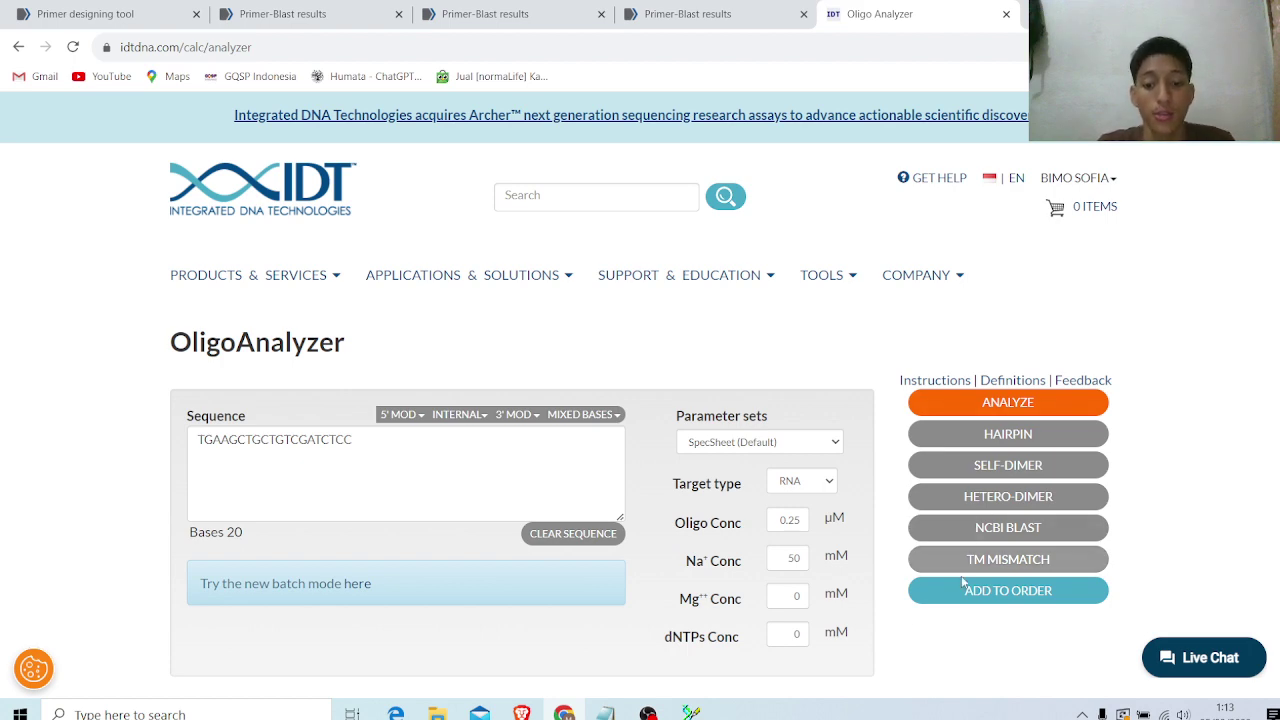
Step: Switch to the BioEdit window showing the untitled three-sequence alignment and close it without saving changes
{"action": "mouse_move", "coordinate": [697, 706]}
{"action": "left_click", "coordinate": [720, 663]}
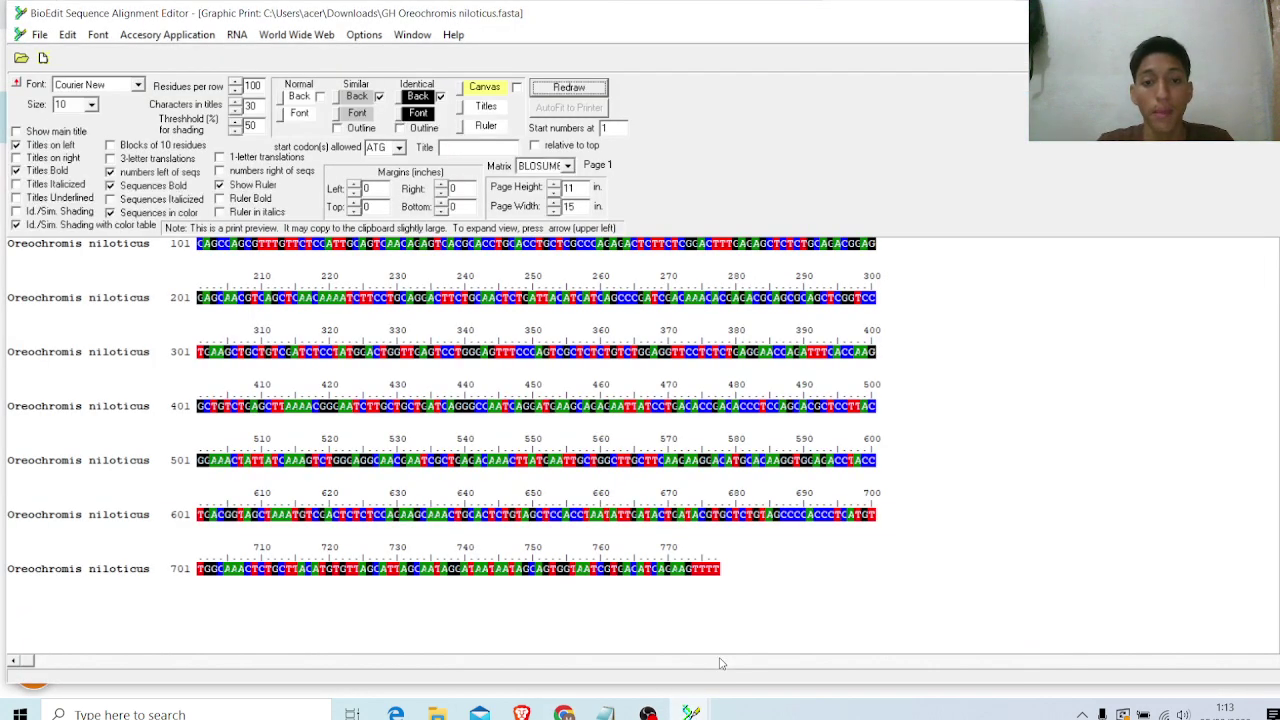
{"action": "left_click", "coordinate": [648, 705]}
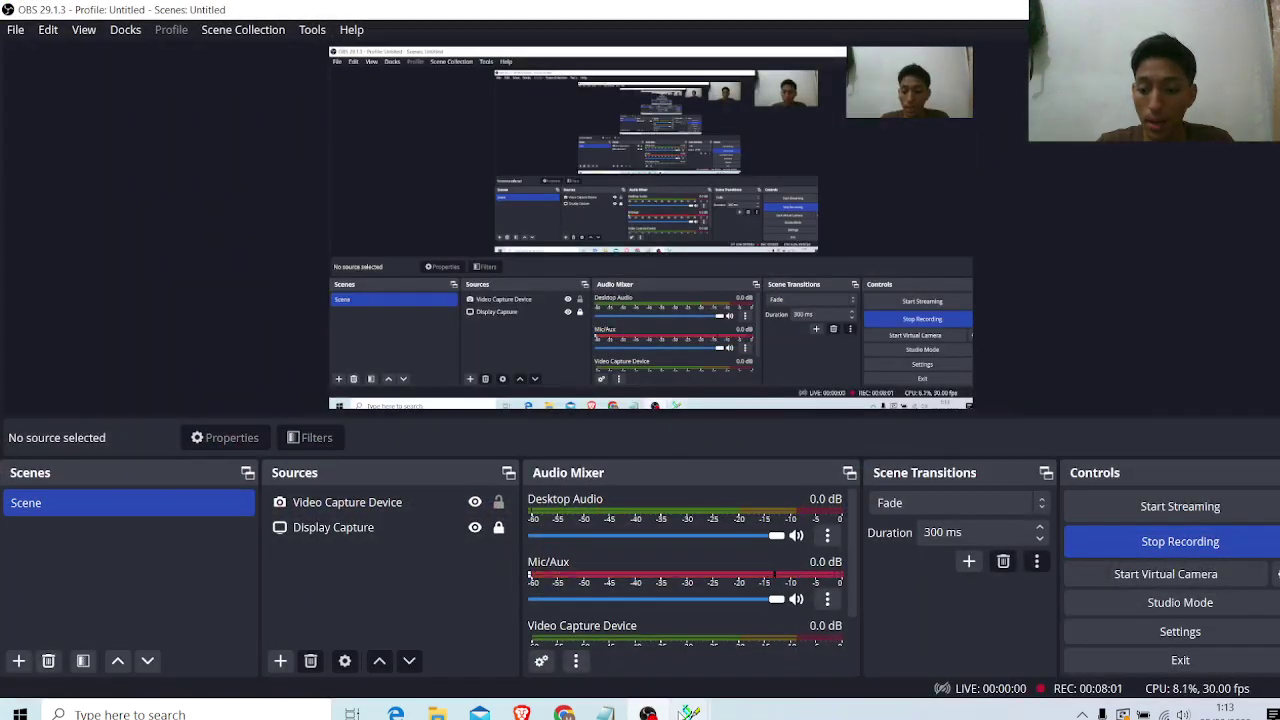
{"action": "mouse_move", "coordinate": [689, 712]}
{"action": "left_click", "coordinate": [710, 640]}
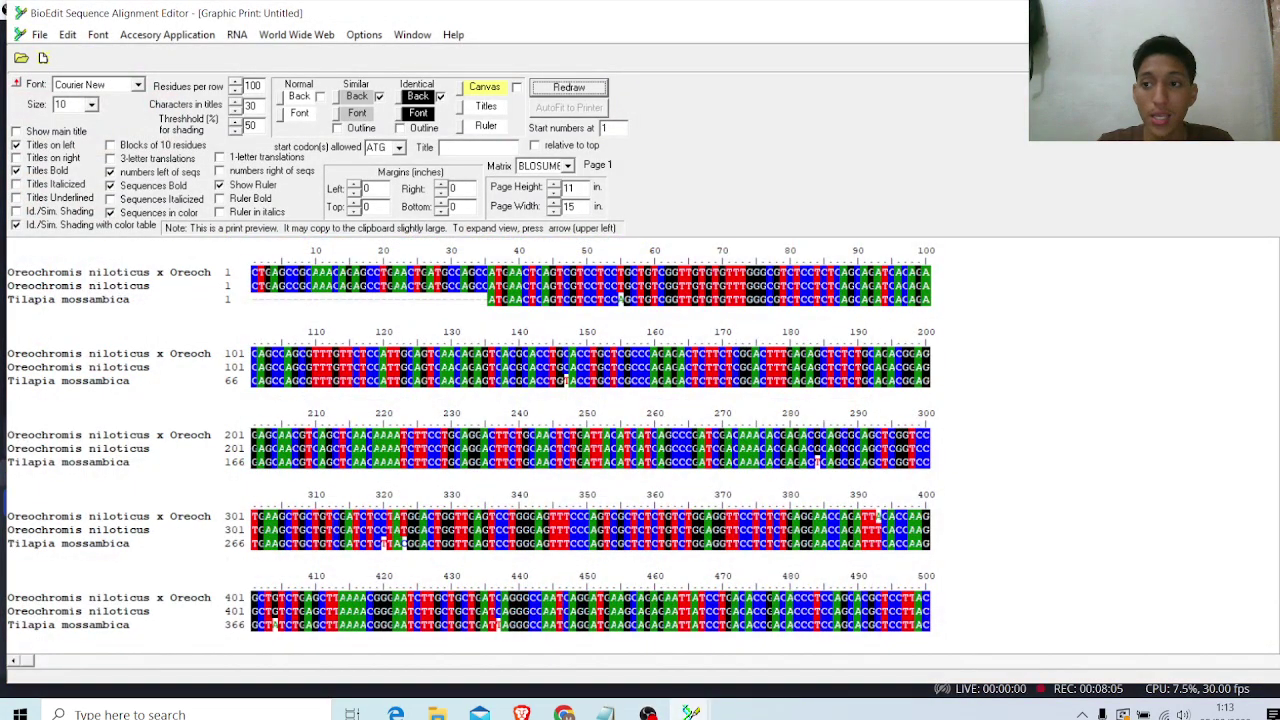
{"action": "left_click", "coordinate": [1257, 12]}
{"action": "left_click", "coordinate": [690, 413]}
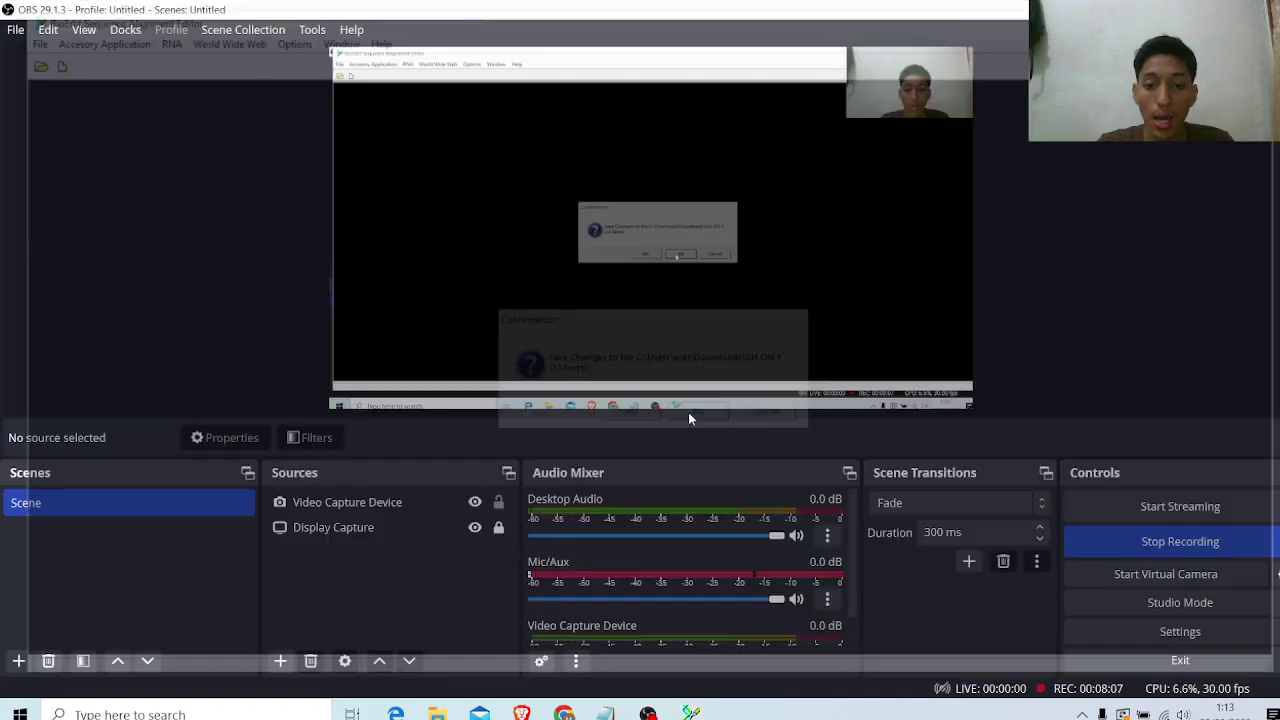
Step: Close the remaining BioEdit window with the GH Oreochromis niloticus graphic view, discarding its changes, and return to the browser
{"action": "left_click", "coordinate": [691, 713]}
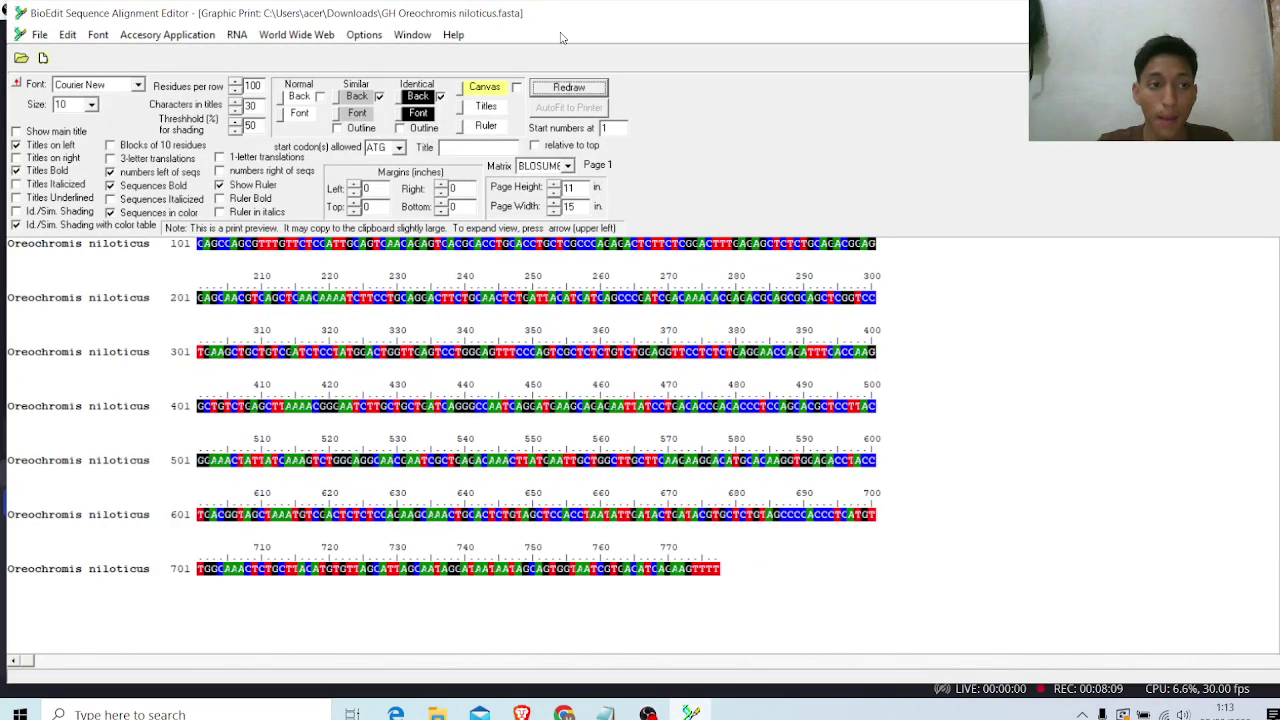
{"action": "left_click", "coordinate": [1257, 12]}
{"action": "left_click", "coordinate": [700, 413]}
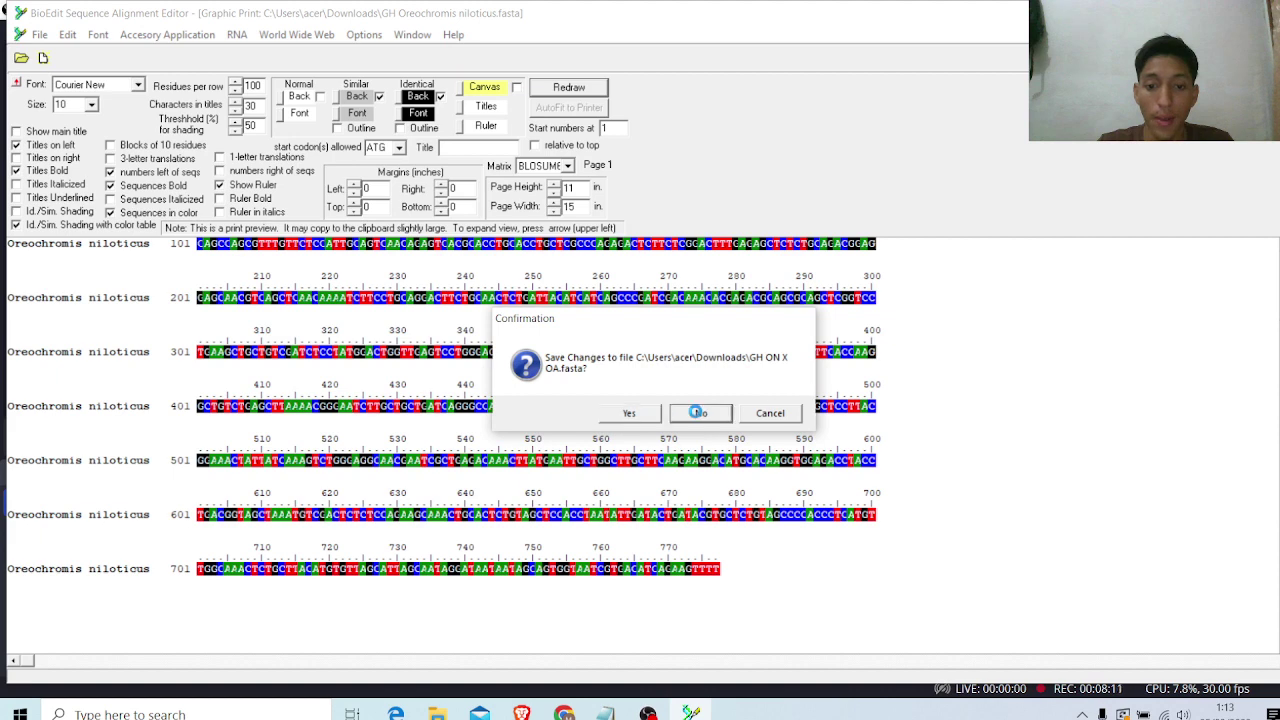
{"action": "left_click", "coordinate": [680, 414]}
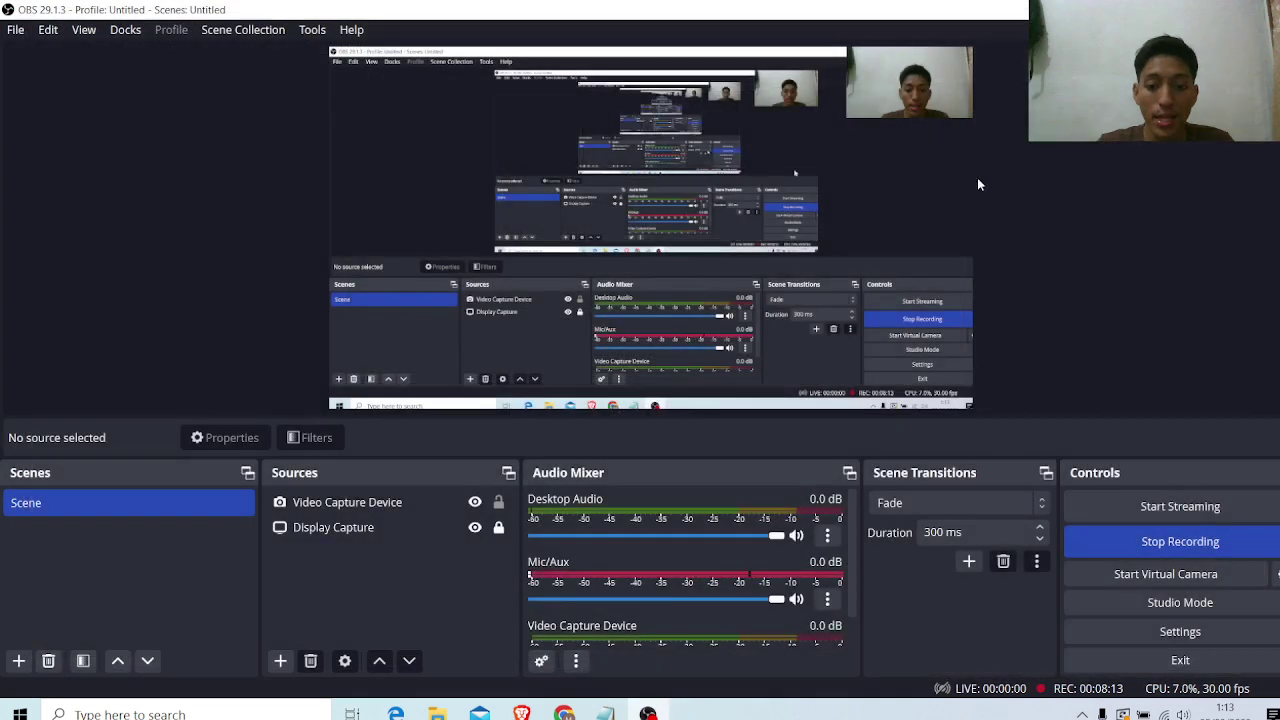
{"action": "key", "text": "alt+Tab"}
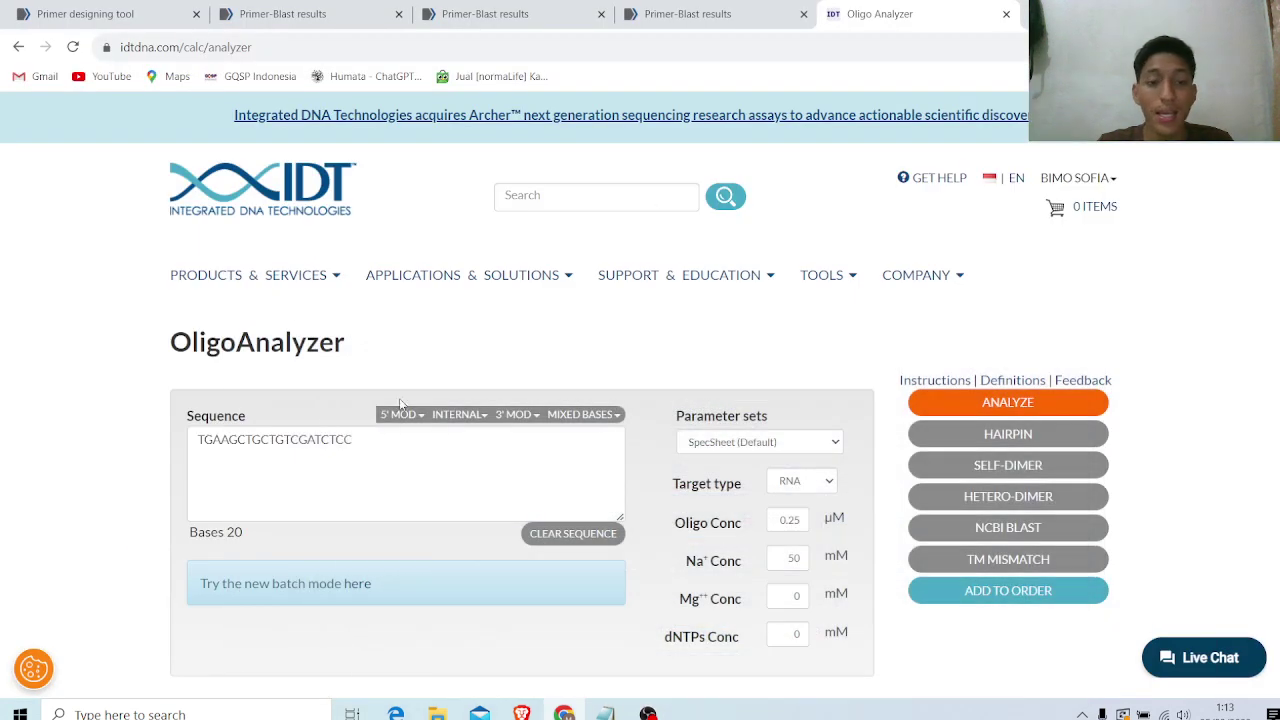
Step: Launch BioEdit and open the GH ON X OA sequence file from the Downloads folder
{"action": "left_click", "coordinate": [236, 710]}
{"action": "type", "text": "BIOE"}
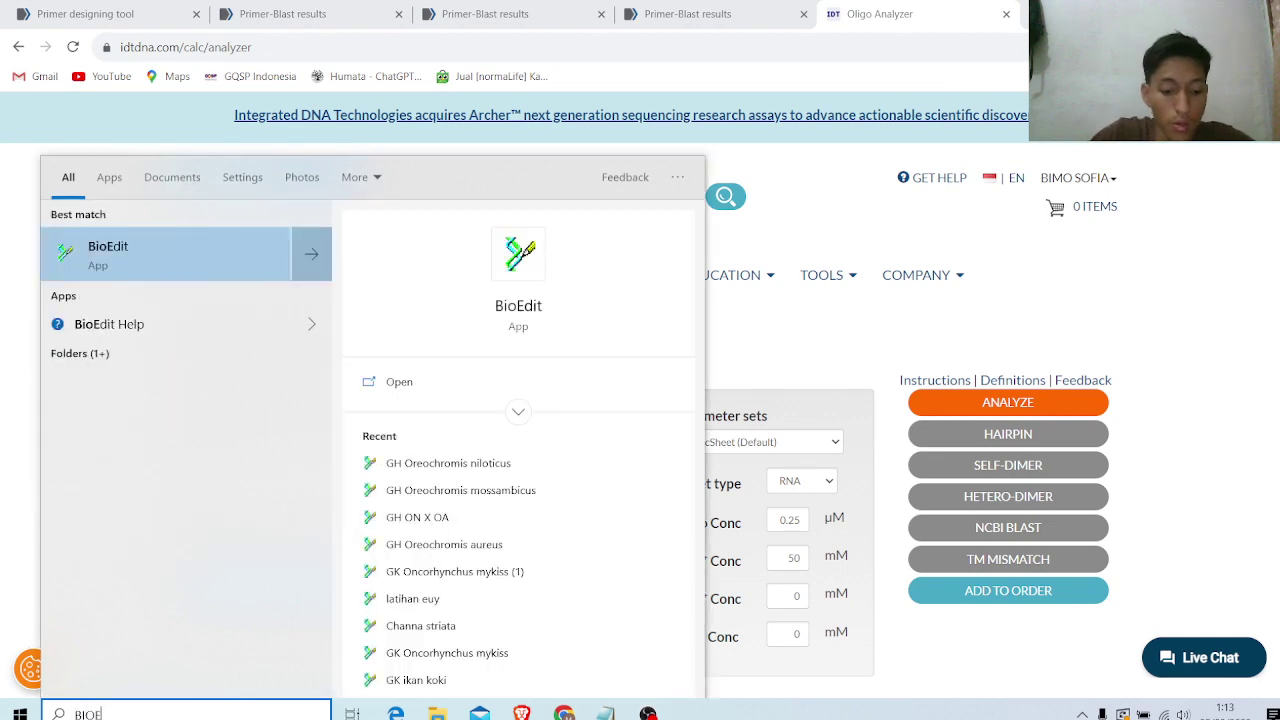
{"action": "type", "text": "DIT"}
{"action": "key", "text": "Return"}
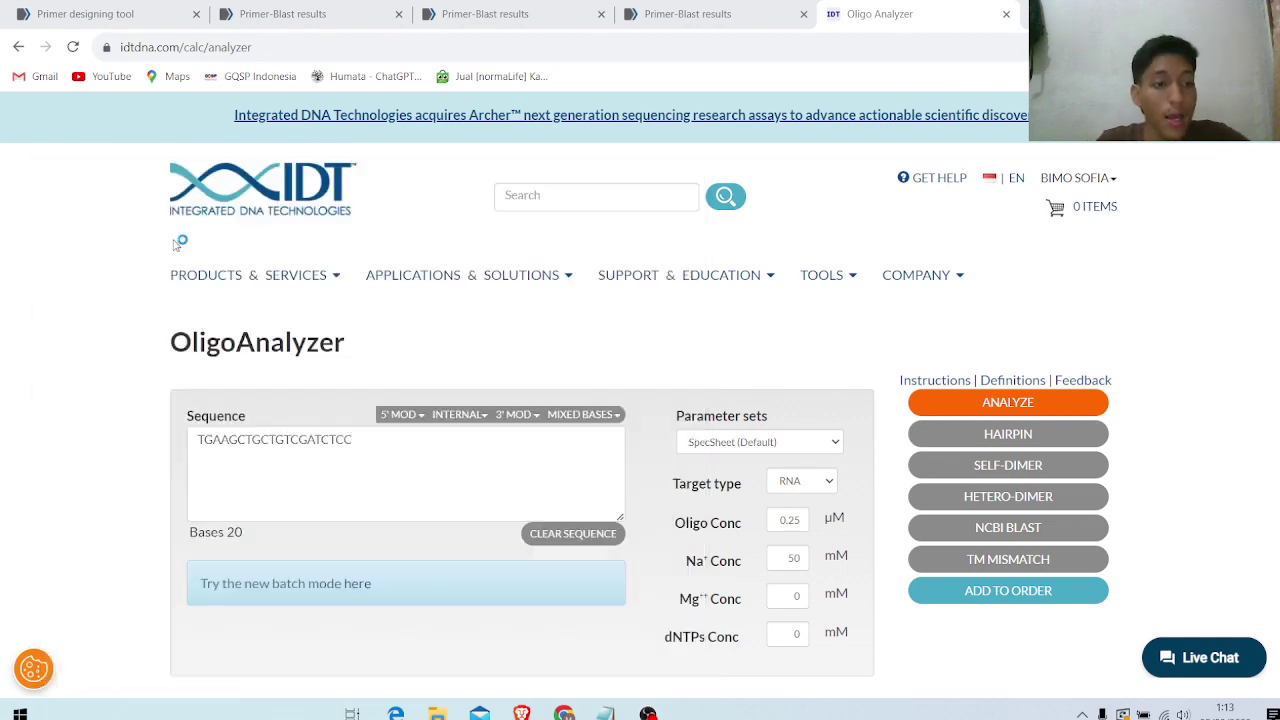
{"action": "left_click", "coordinate": [20, 34]}
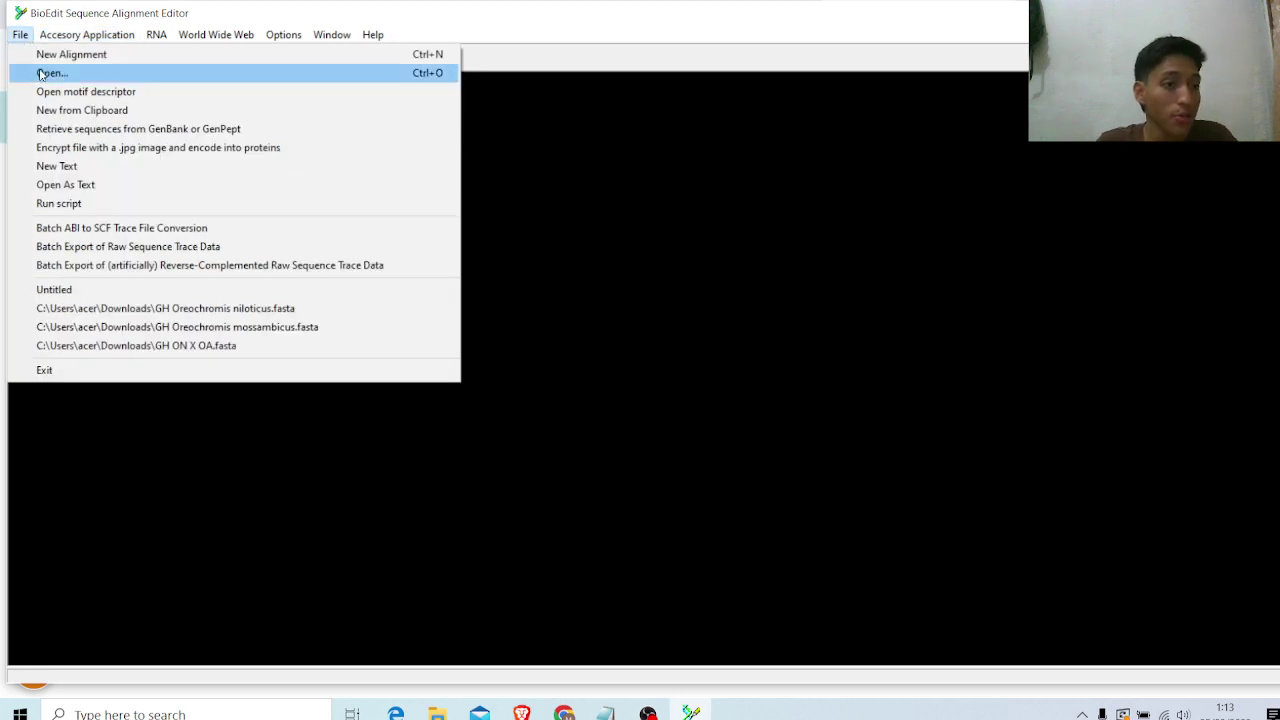
{"action": "left_click", "coordinate": [41, 74]}
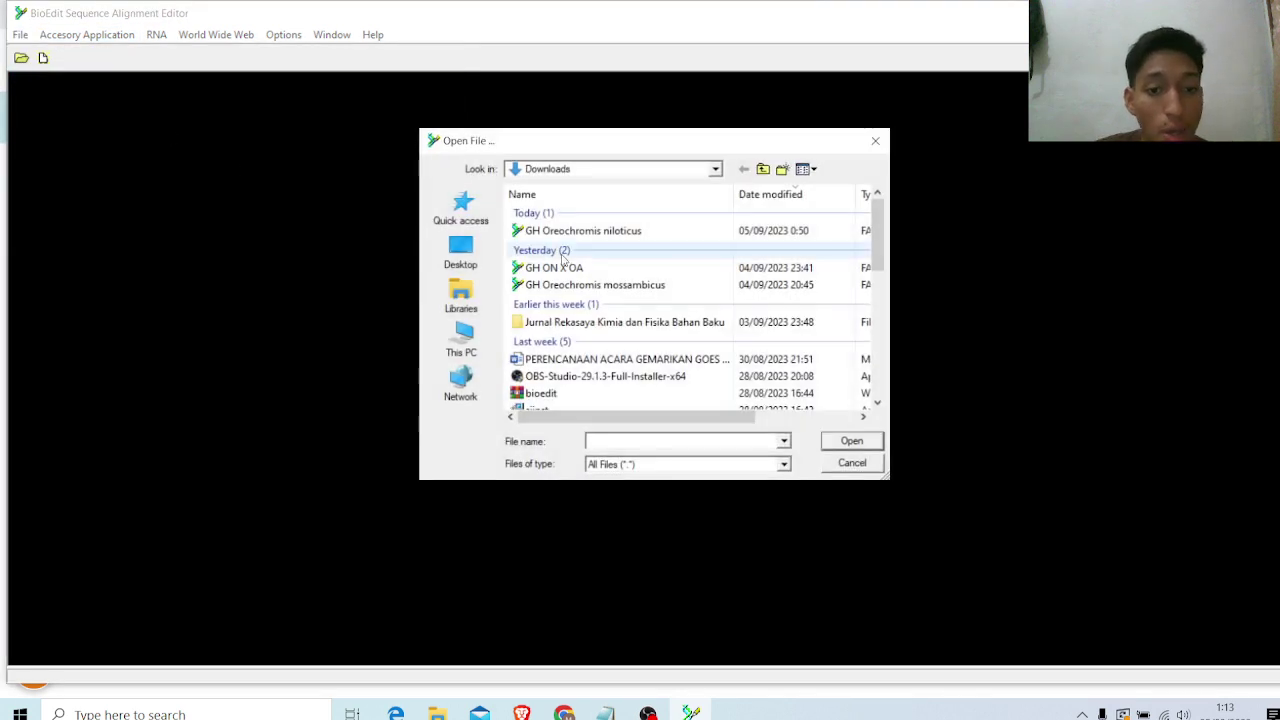
{"action": "left_click", "coordinate": [567, 267]}
{"action": "left_click", "coordinate": [851, 441]}
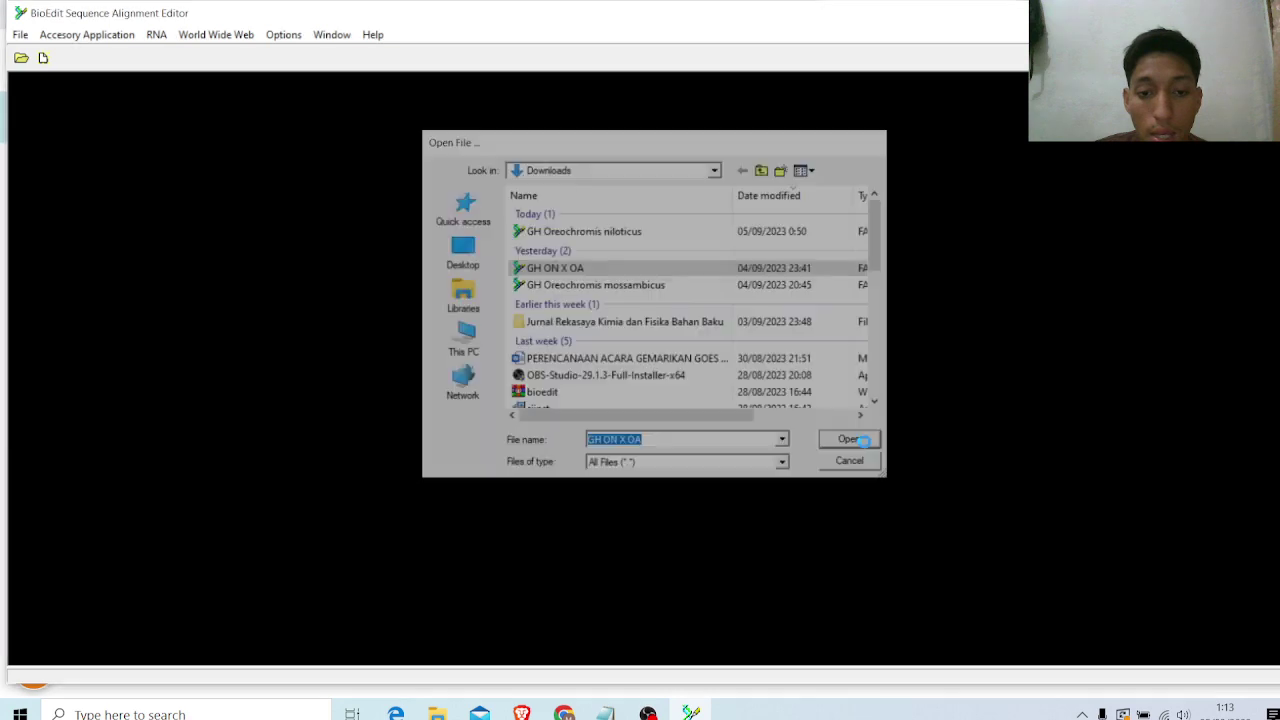
Step: Import the GH Oreochromis mossambicus file as a sequence alignment into the GH ON X OA document
{"action": "left_click", "coordinate": [20, 34]}
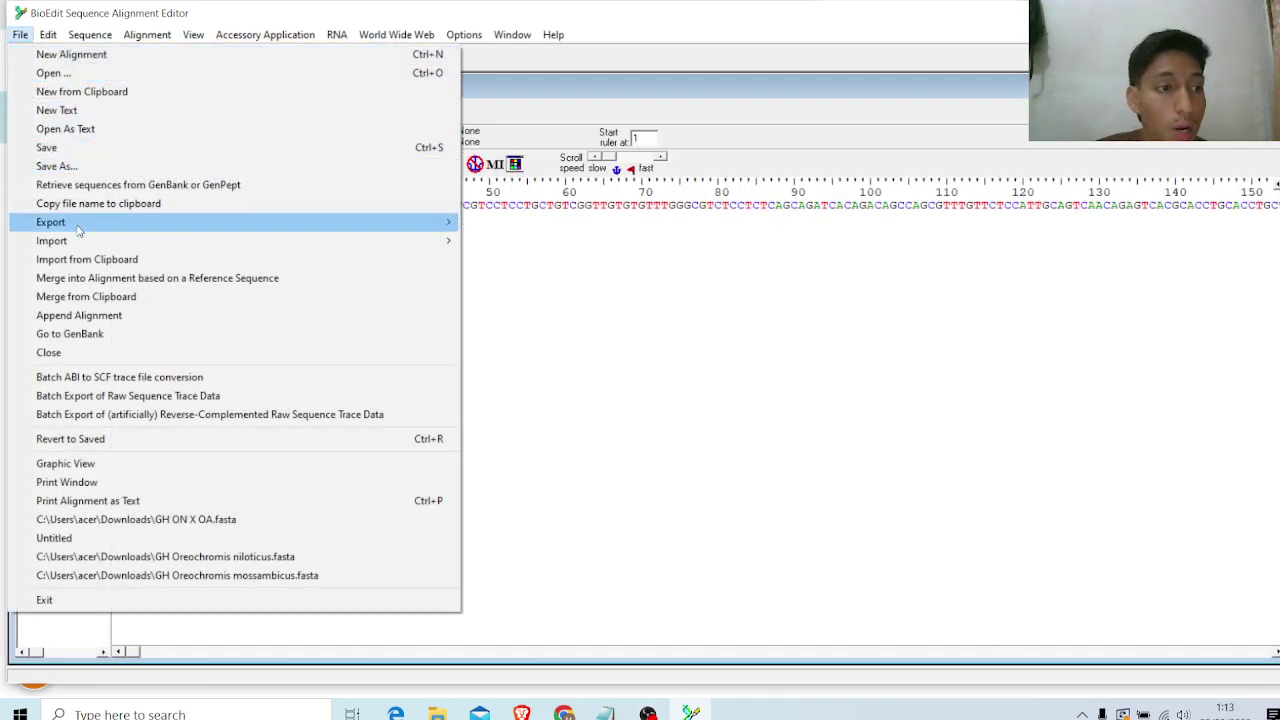
{"action": "mouse_move", "coordinate": [76, 241]}
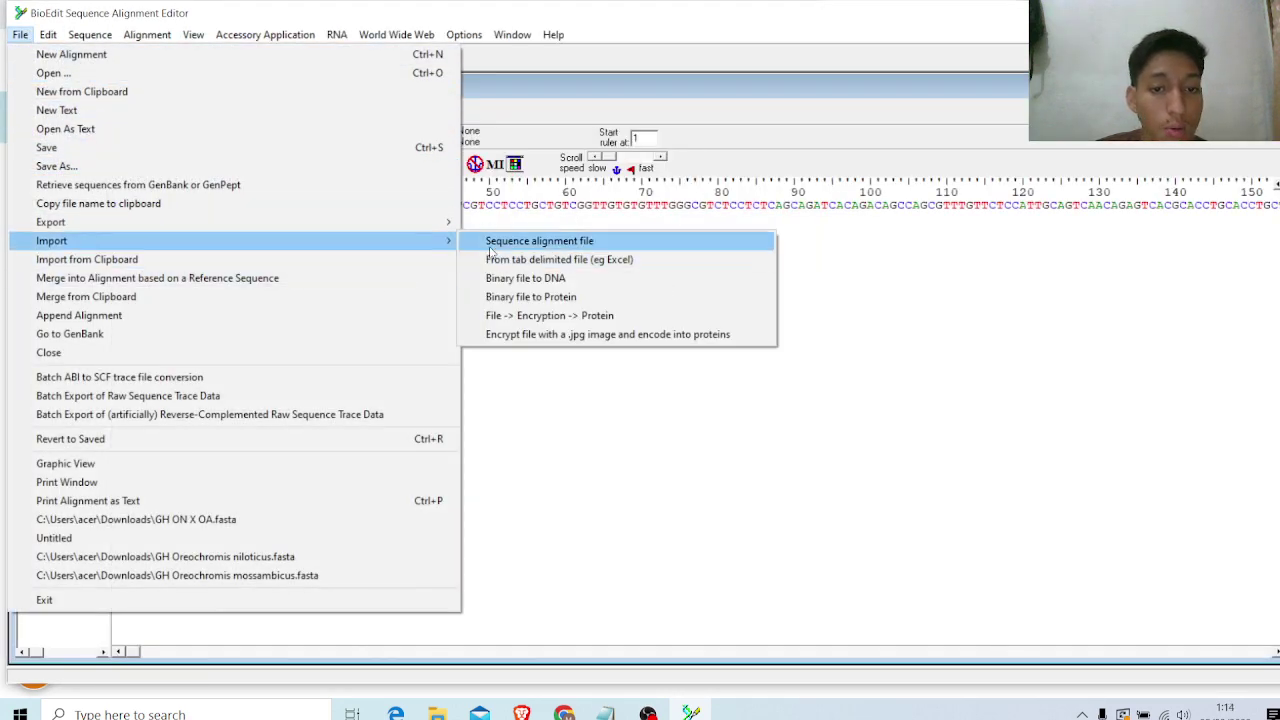
{"action": "left_click", "coordinate": [540, 237]}
{"action": "left_click", "coordinate": [560, 285]}
{"action": "left_click", "coordinate": [851, 441]}
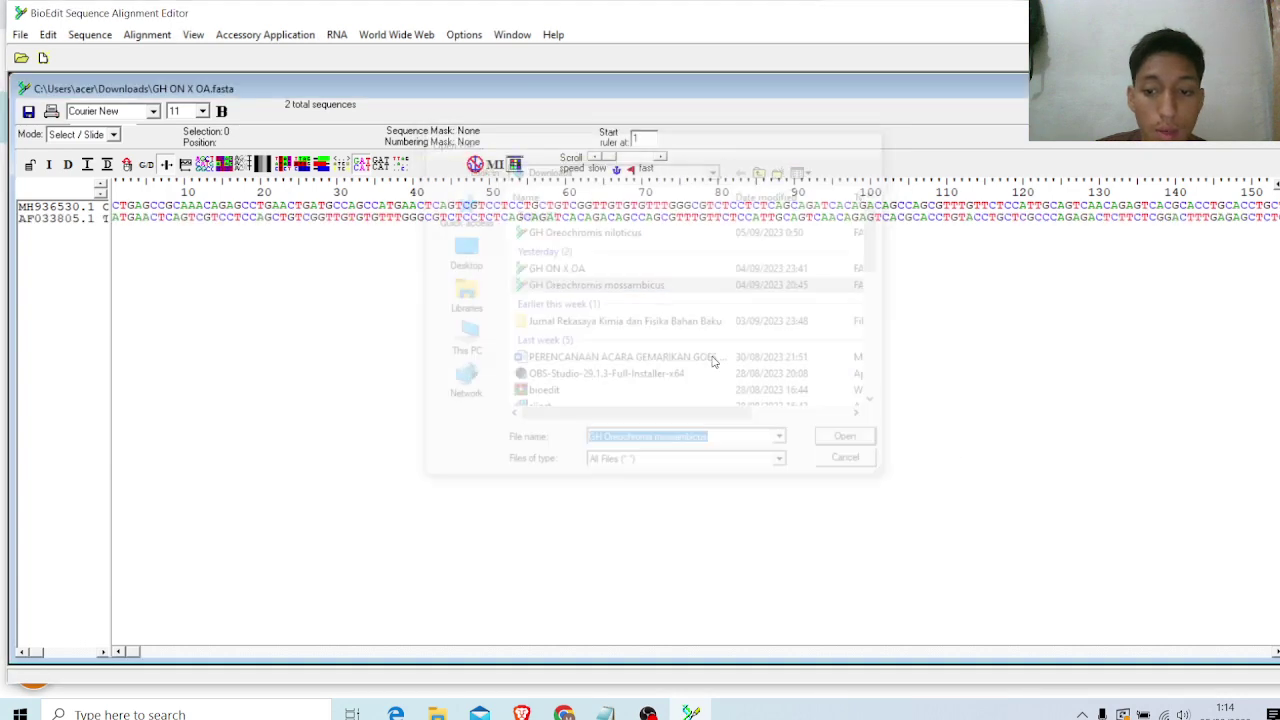
Step: Import the GH Oreochromis niloticus file from Downloads as a sequence alignment into the GH ON X OA document
{"action": "left_click", "coordinate": [20, 34]}
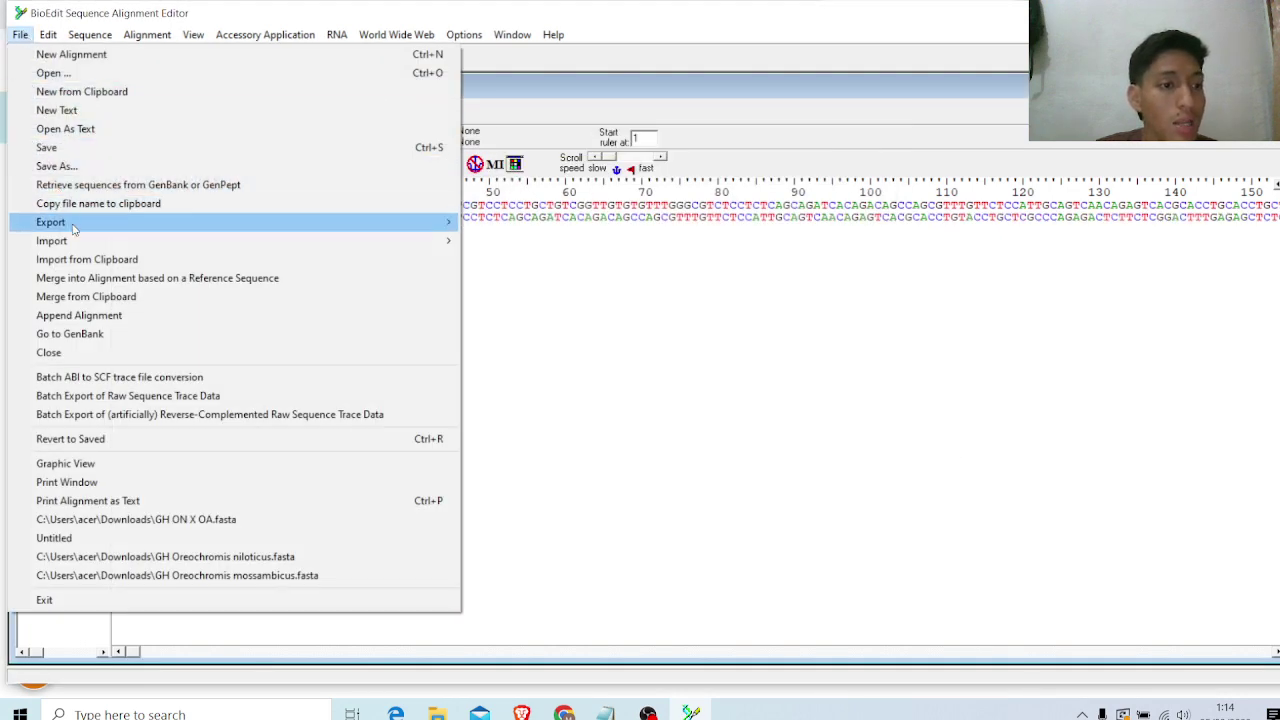
{"action": "mouse_move", "coordinate": [60, 240]}
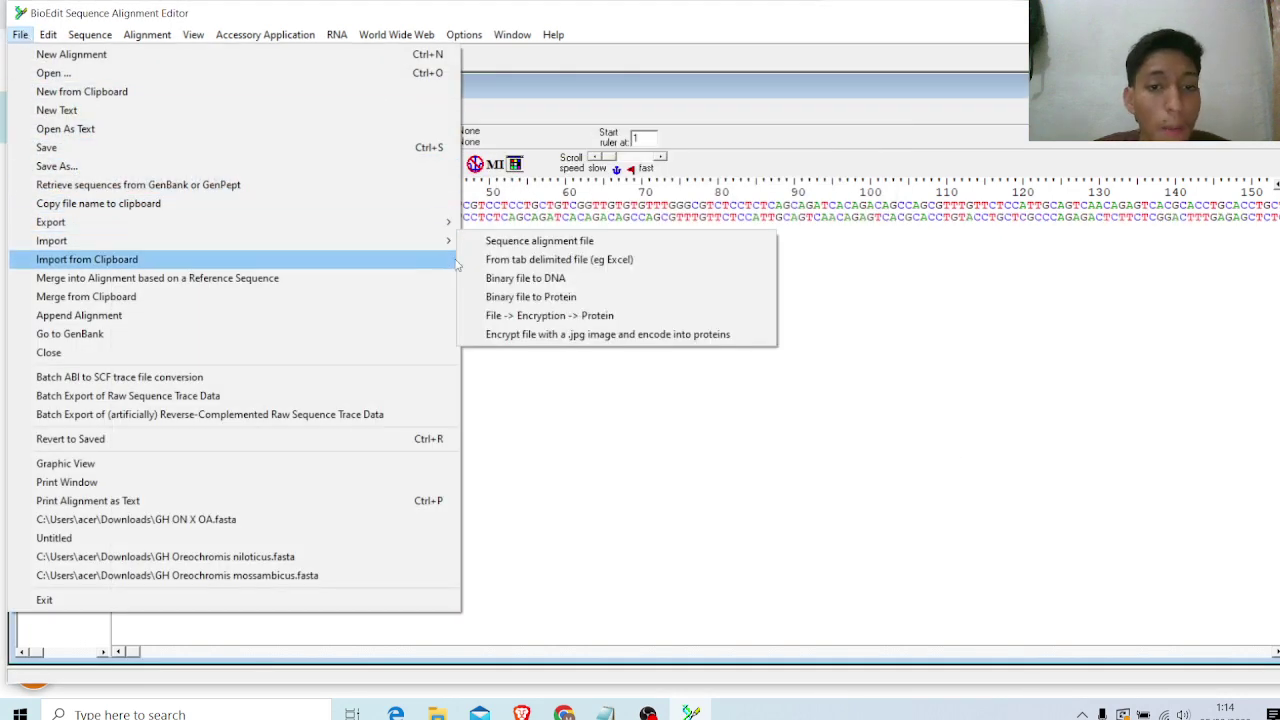
{"action": "left_click", "coordinate": [488, 241]}
{"action": "left_click", "coordinate": [620, 231]}
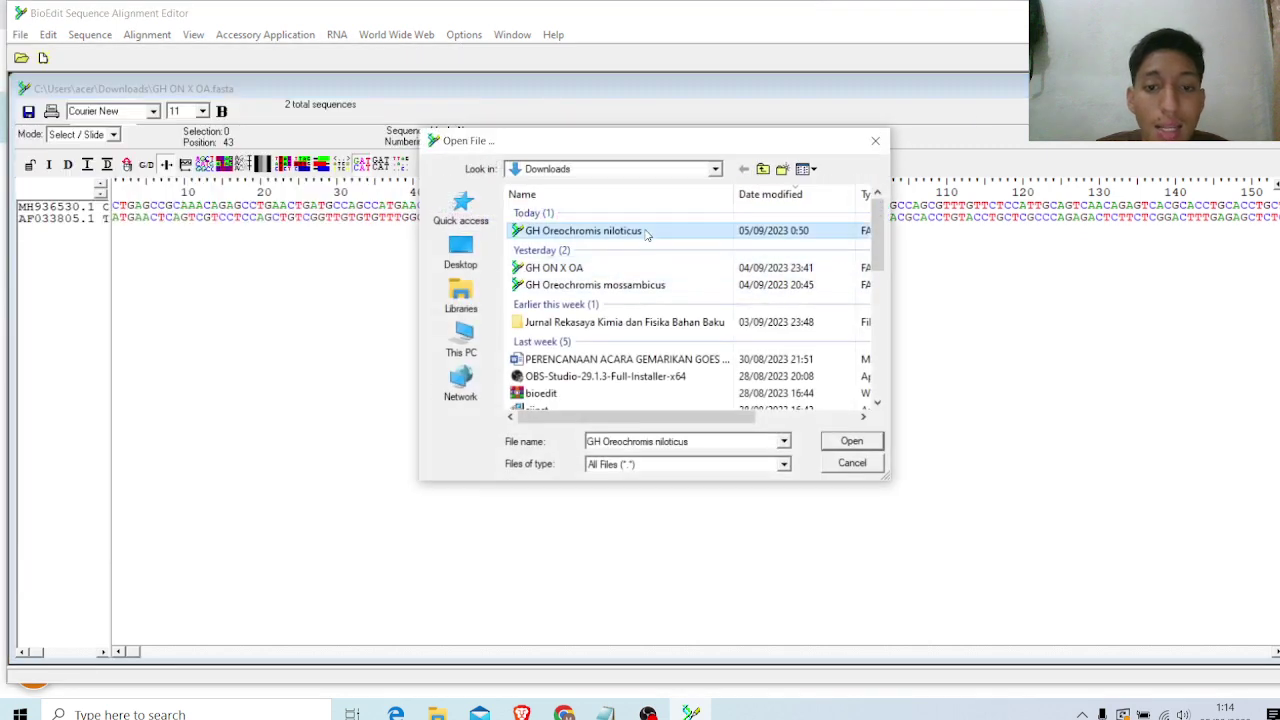
{"action": "left_click", "coordinate": [850, 442]}
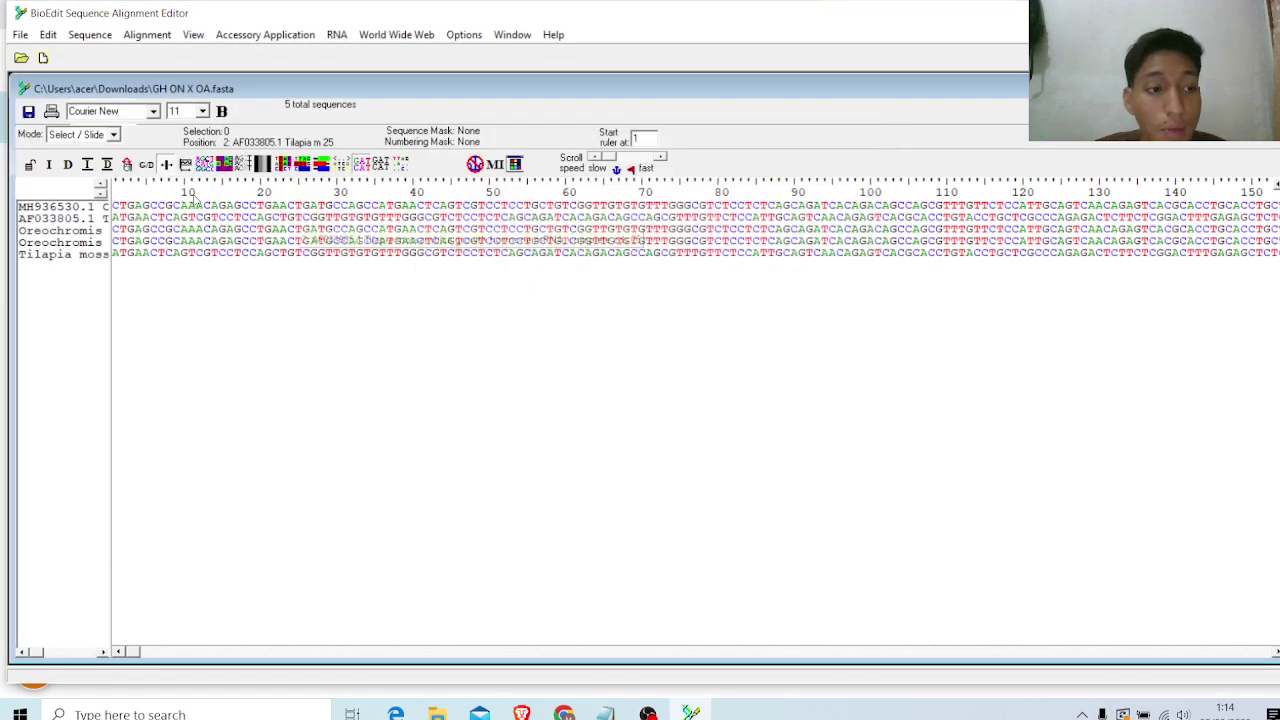
Step: Widen the title column and delete the duplicate sequences MH936530.1 and AF033805.1 from the alignment
{"action": "left_click_drag", "start_coordinate": [109, 278], "coordinate": [259, 297]}
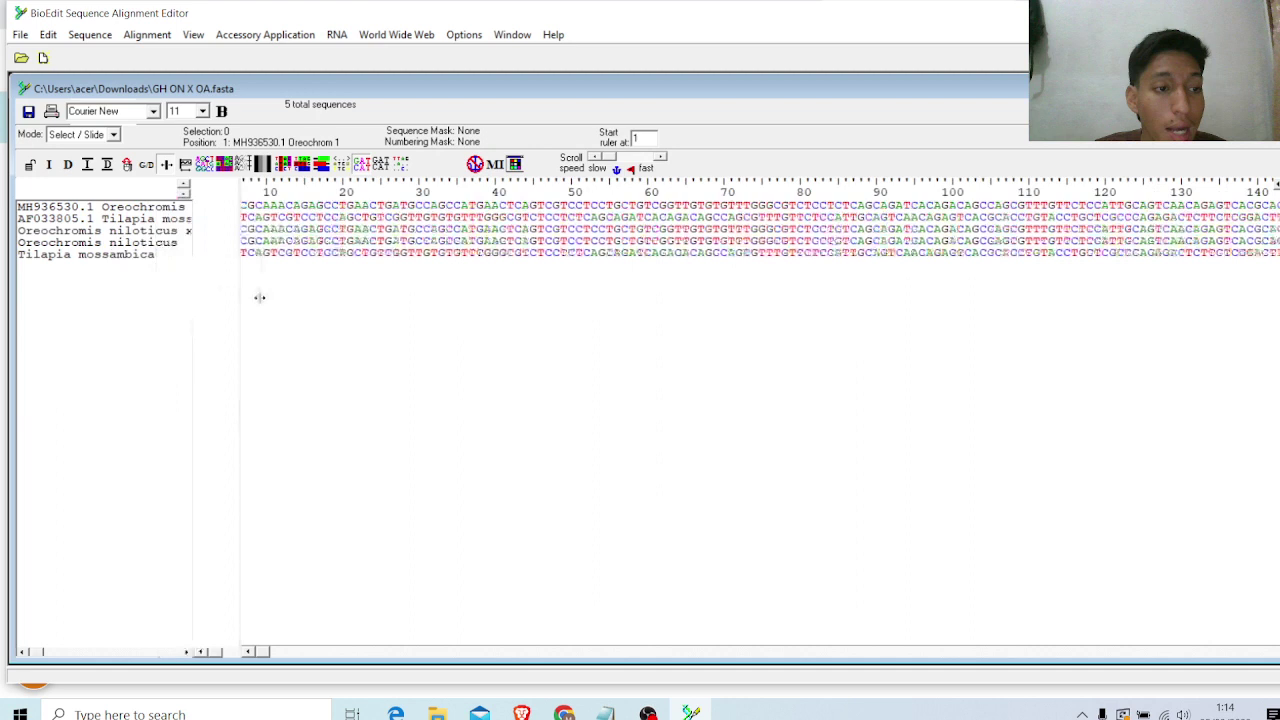
{"action": "right_click", "coordinate": [123, 210]}
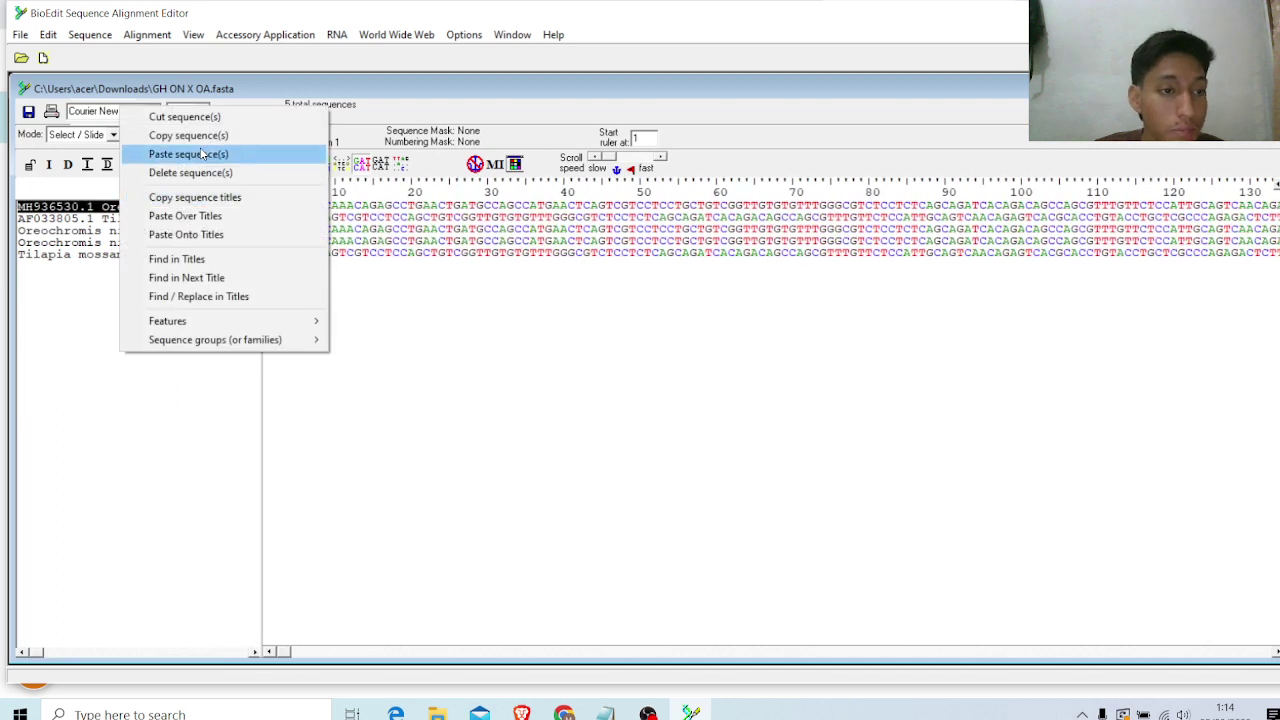
{"action": "left_click", "coordinate": [201, 153]}
{"action": "right_click", "coordinate": [160, 206]}
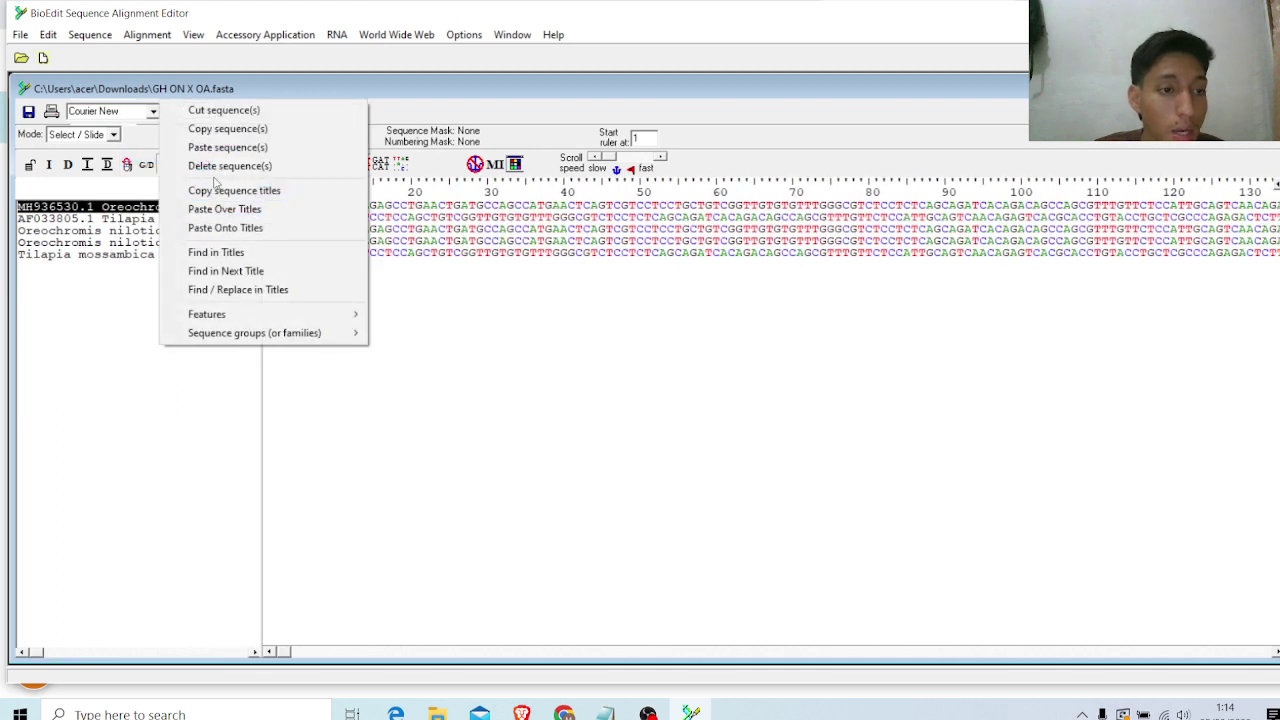
{"action": "left_click", "coordinate": [222, 166]}
{"action": "right_click", "coordinate": [166, 207]}
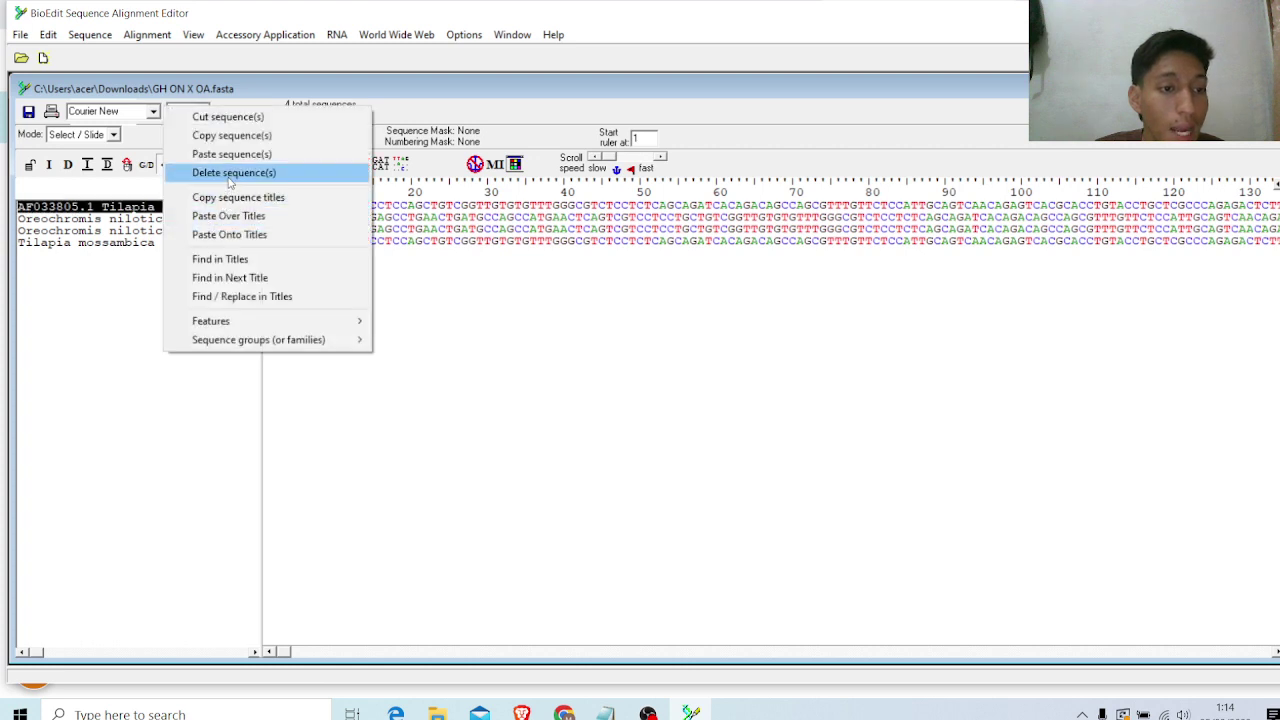
{"action": "left_click", "coordinate": [229, 174]}
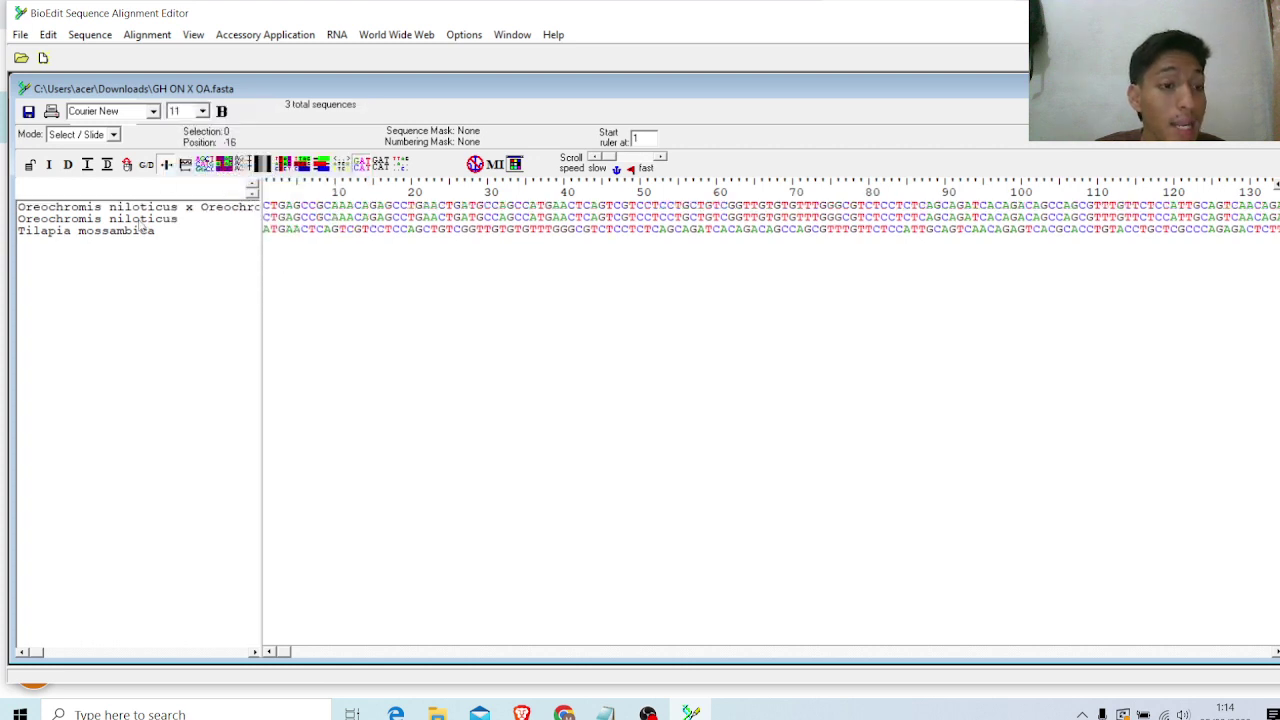
Step: Widen the title column to fit the full sequence names and run a ClustalW multiple alignment on the three sequences
{"action": "left_click_drag", "start_coordinate": [259, 268], "coordinate": [337, 270]}
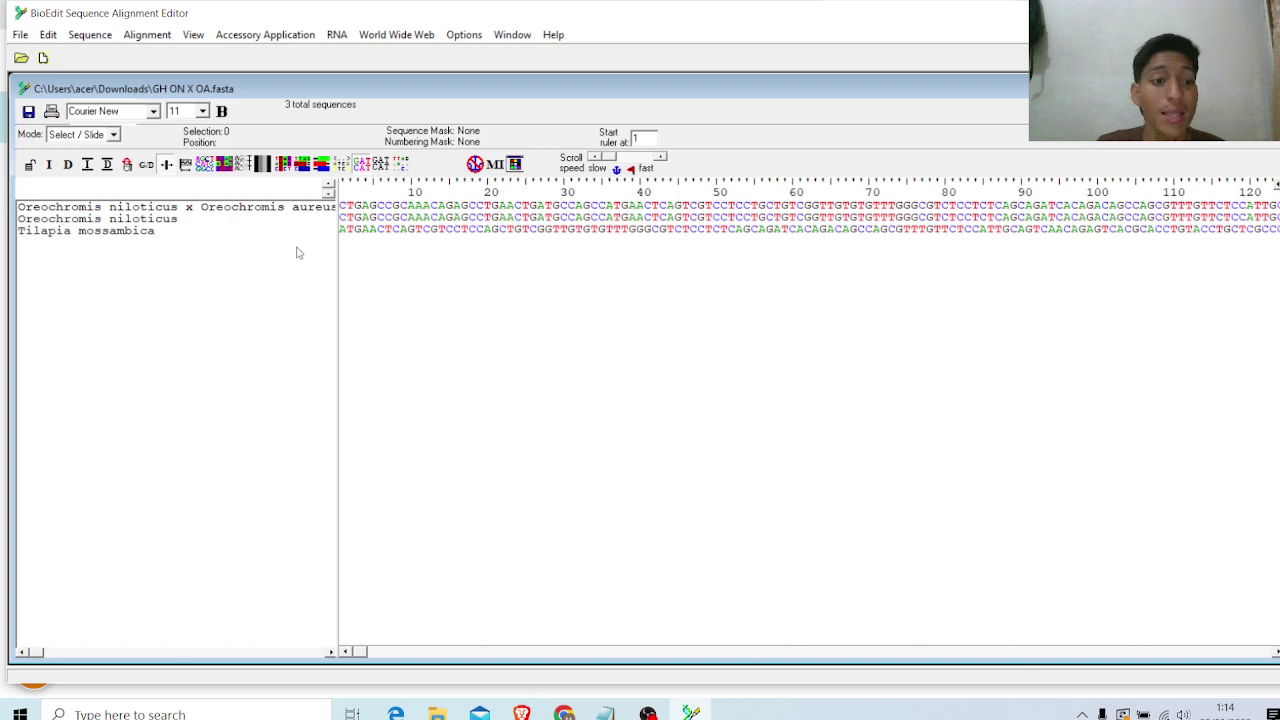
{"action": "mouse_move", "coordinate": [337, 289]}
{"action": "left_mouse_down"}
{"action": "mouse_move", "coordinate": [391, 291]}
{"action": "mouse_move", "coordinate": [314, 291]}
{"action": "mouse_move", "coordinate": [349, 296]}
{"action": "left_mouse_up"}
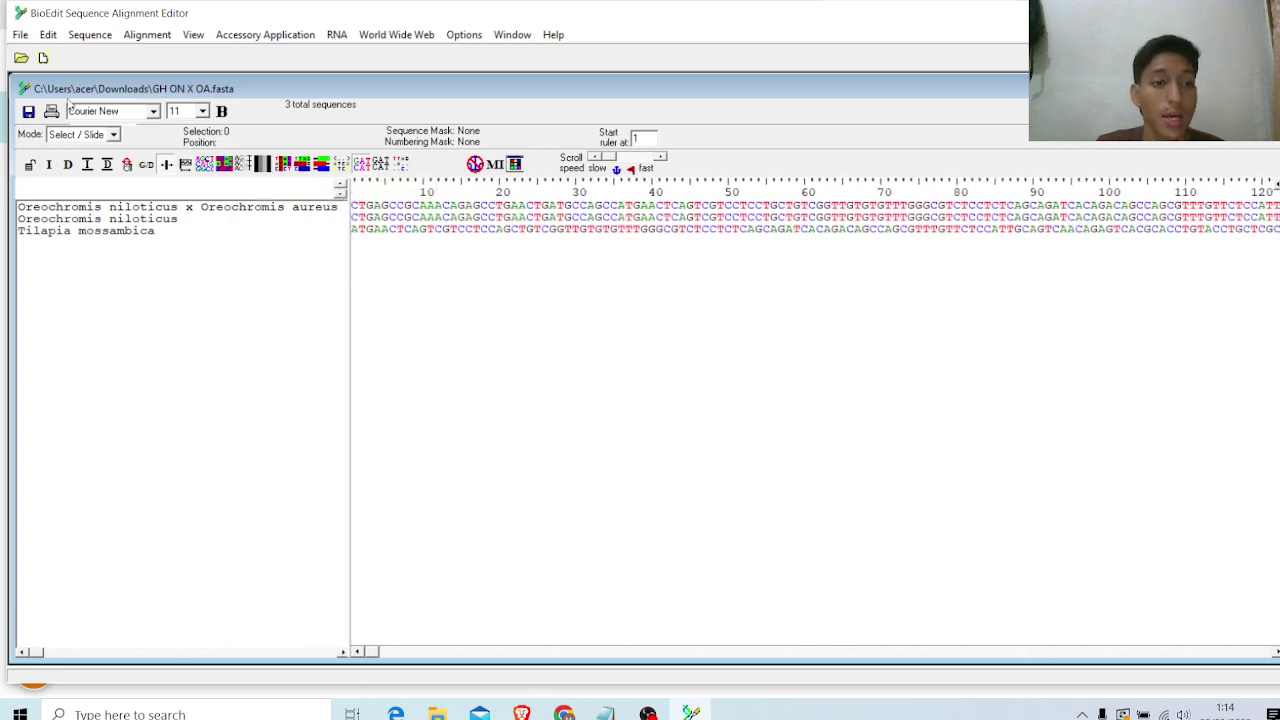
{"action": "left_click", "coordinate": [236, 37]}
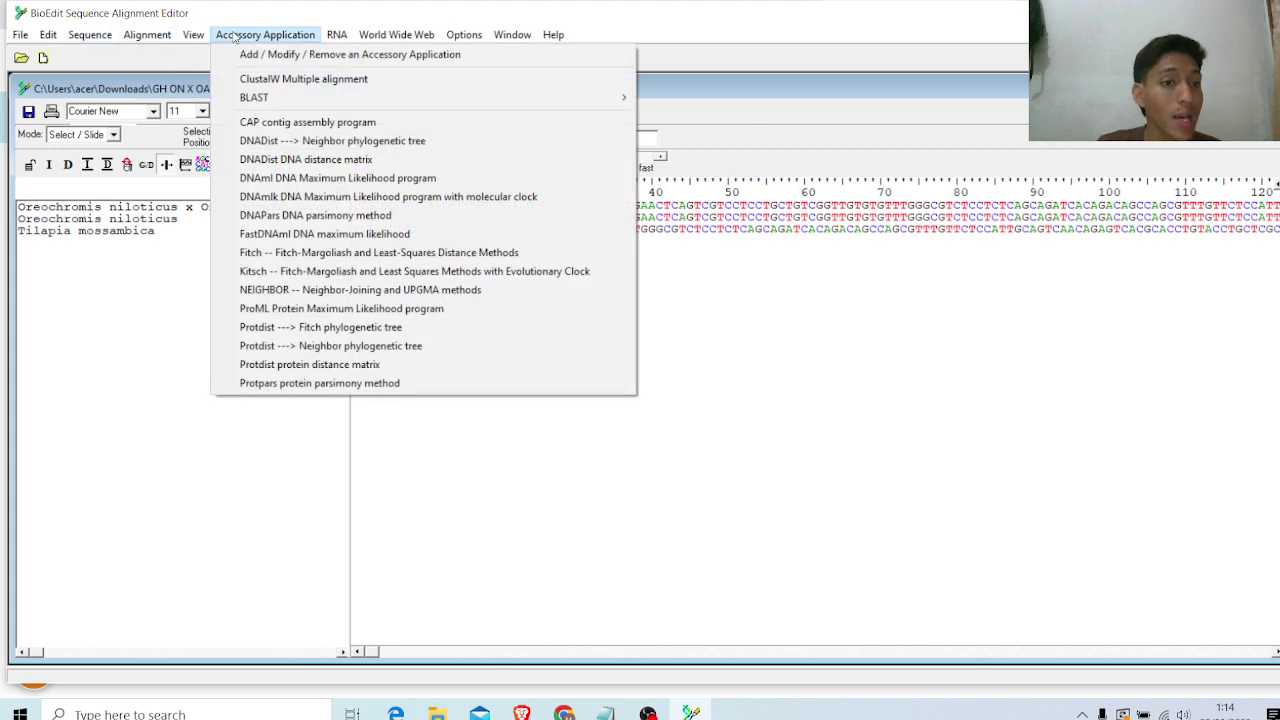
{"action": "left_click", "coordinate": [255, 79]}
{"action": "left_click", "coordinate": [254, 520]}
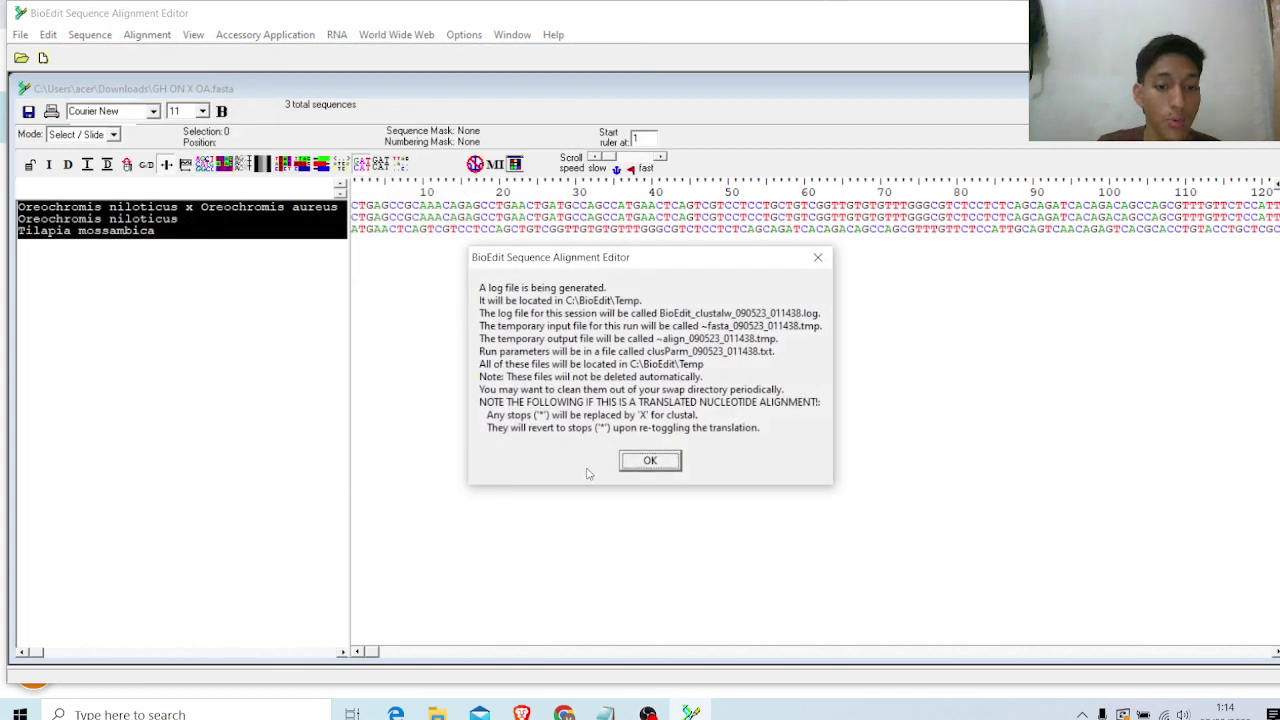
{"action": "left_click", "coordinate": [626, 462]}
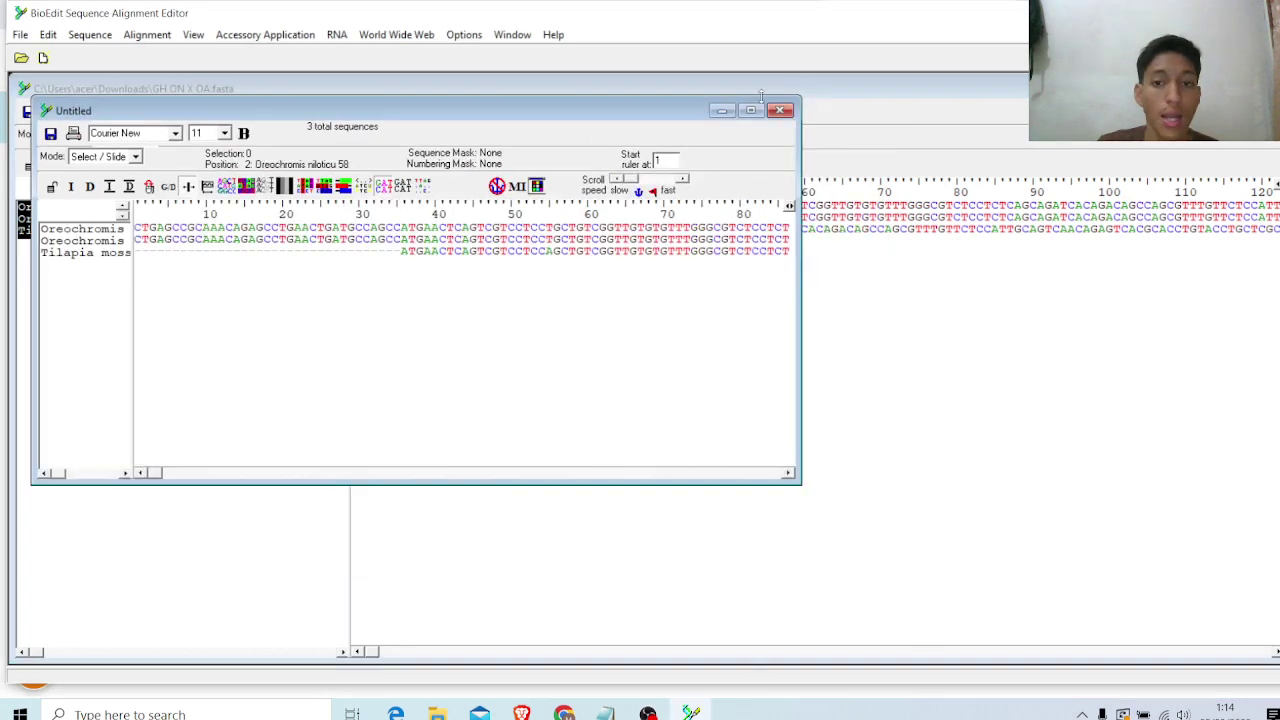
Step: Maximize the new ClustalW alignment and open its graphic view, dismissing the residue character warning
{"action": "left_click", "coordinate": [757, 111]}
{"action": "left_click", "coordinate": [39, 36]}
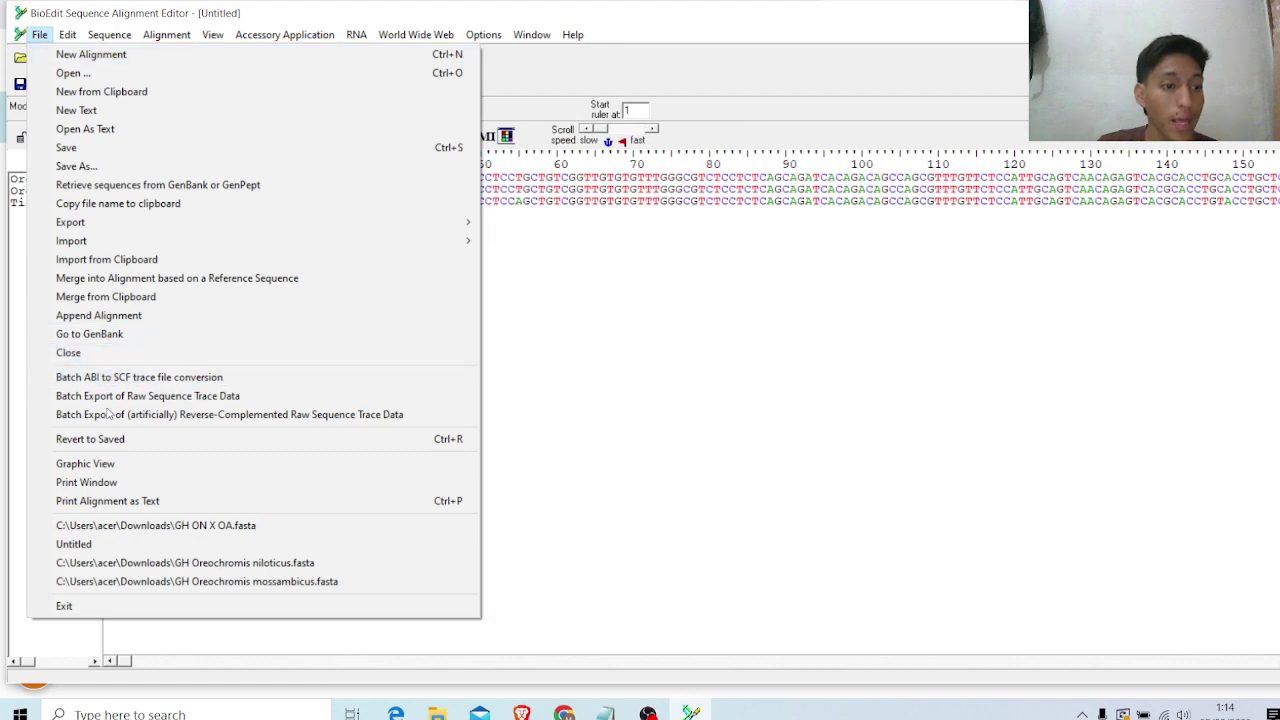
{"action": "left_click", "coordinate": [115, 464]}
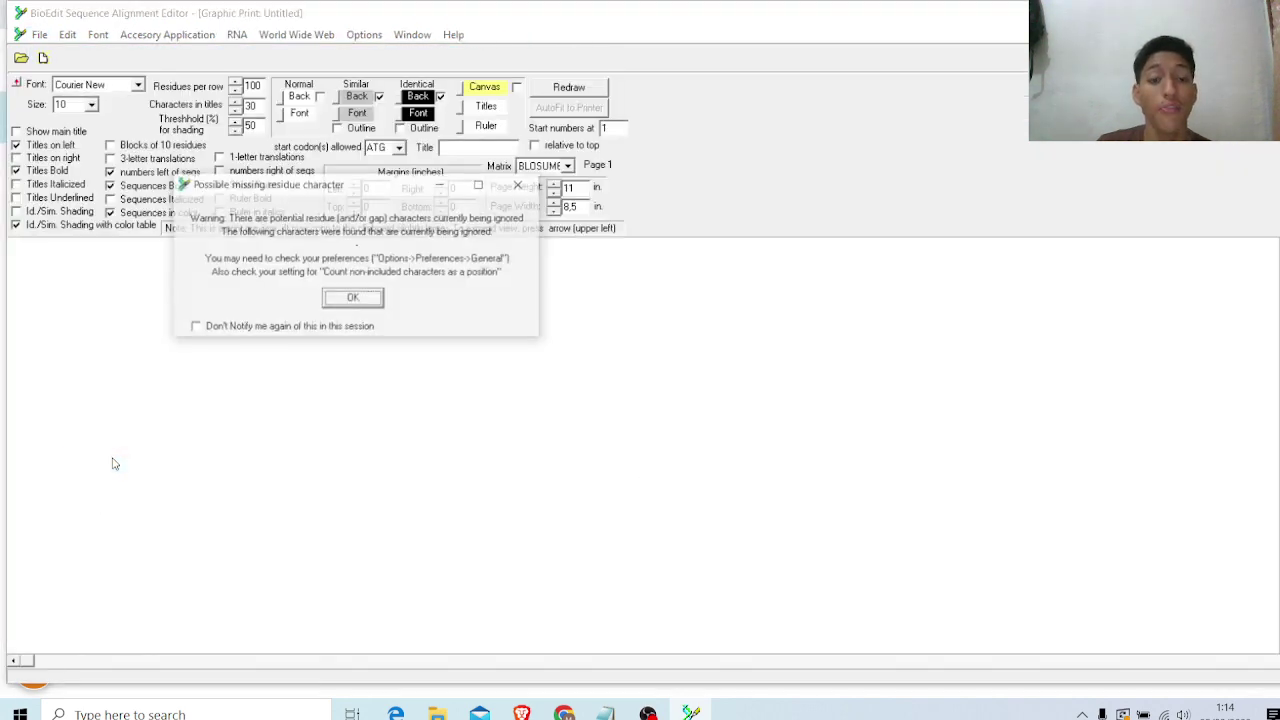
{"action": "left_click", "coordinate": [349, 302]}
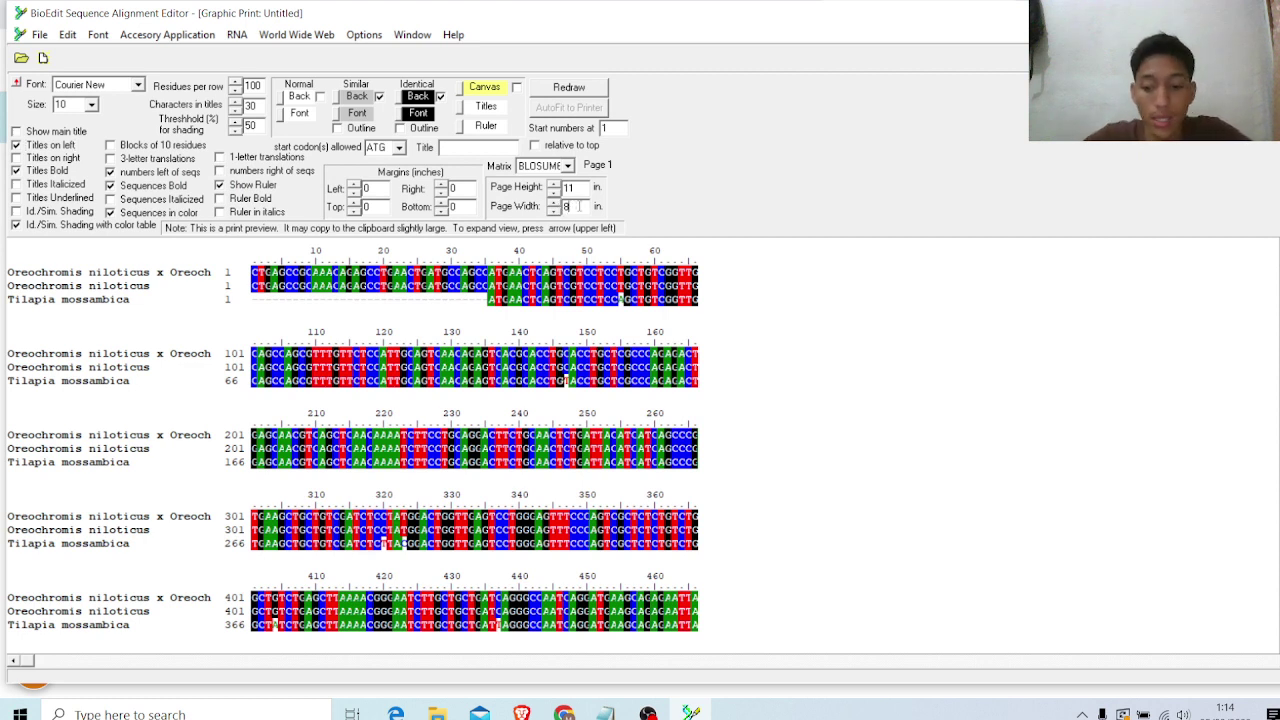
Step: Set the graphic view's page width to 15 inches and redraw the alignment
{"action": "key", "text": "BackSpace"}
{"action": "left_click", "coordinate": [730, 414]}
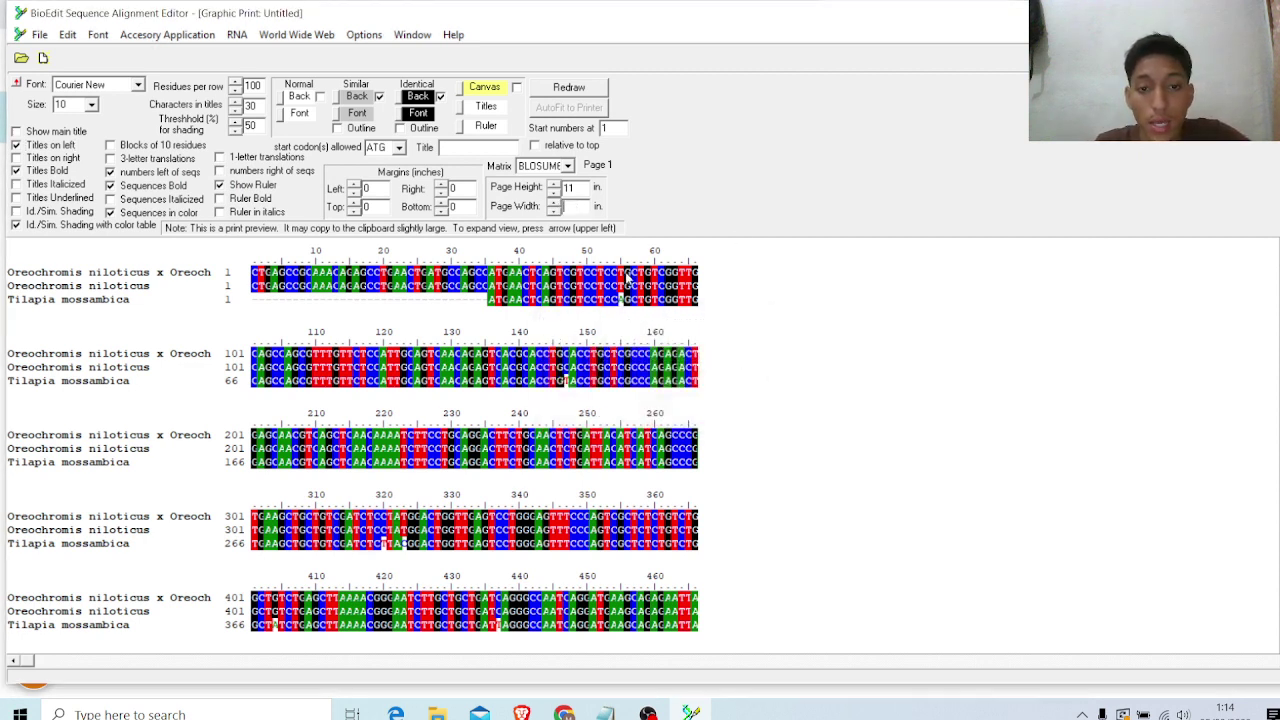
{"action": "type", "text": "15"}
{"action": "left_click", "coordinate": [586, 88]}
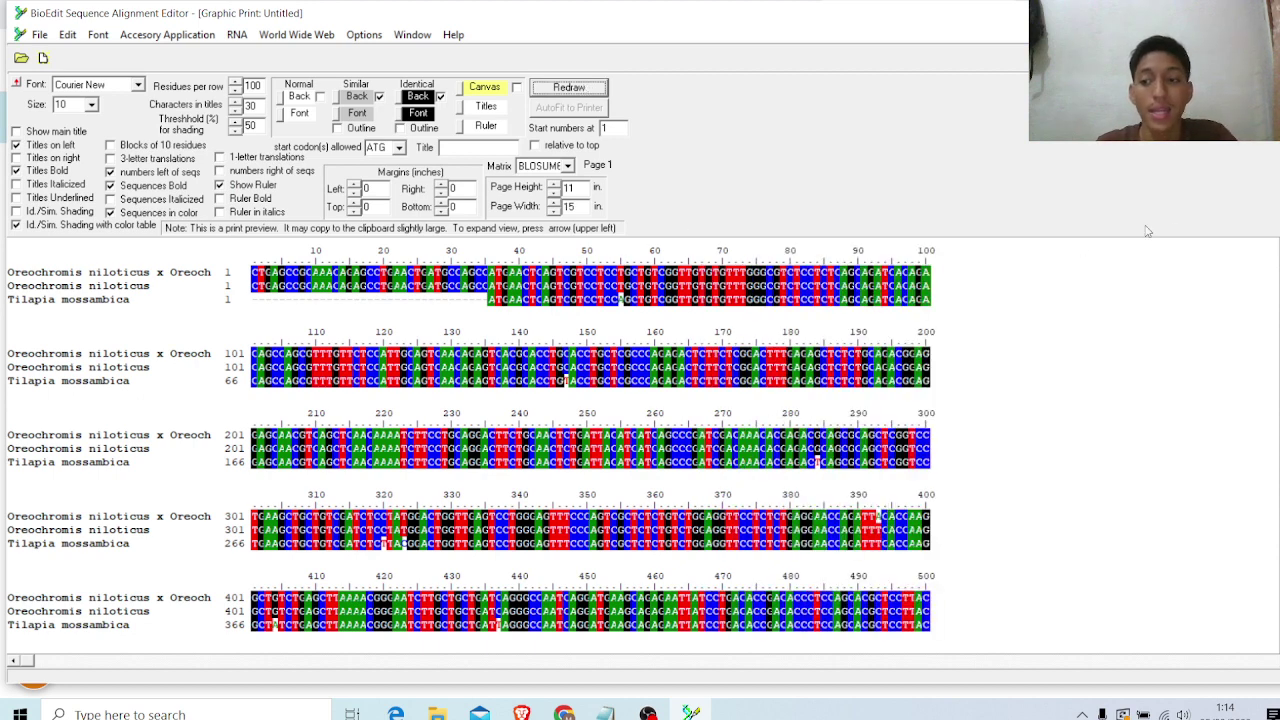
Step: Compare the specific and degenerate primer sequences and positions in the Notepad notes with the shaded three-species alignment
{"action": "scroll", "coordinate": [470, 440], "scroll_direction": "down", "scroll_amount": 1}
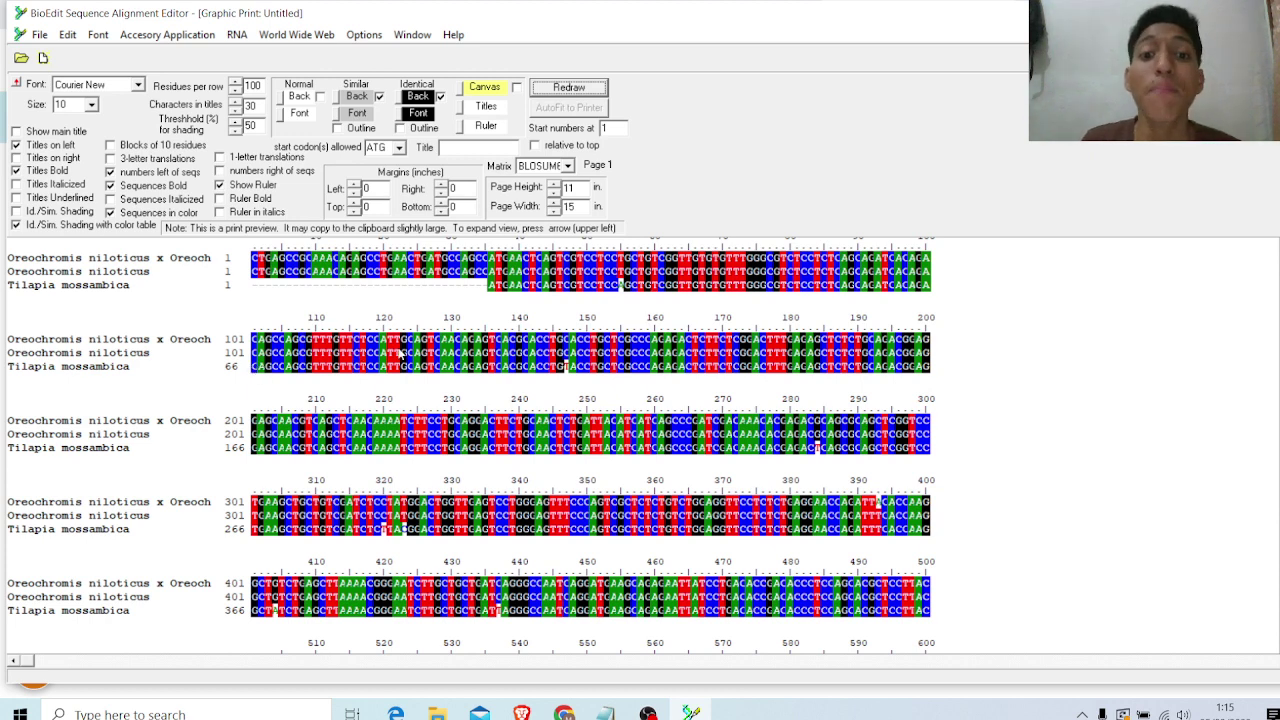
{"action": "left_click", "coordinate": [605, 712]}
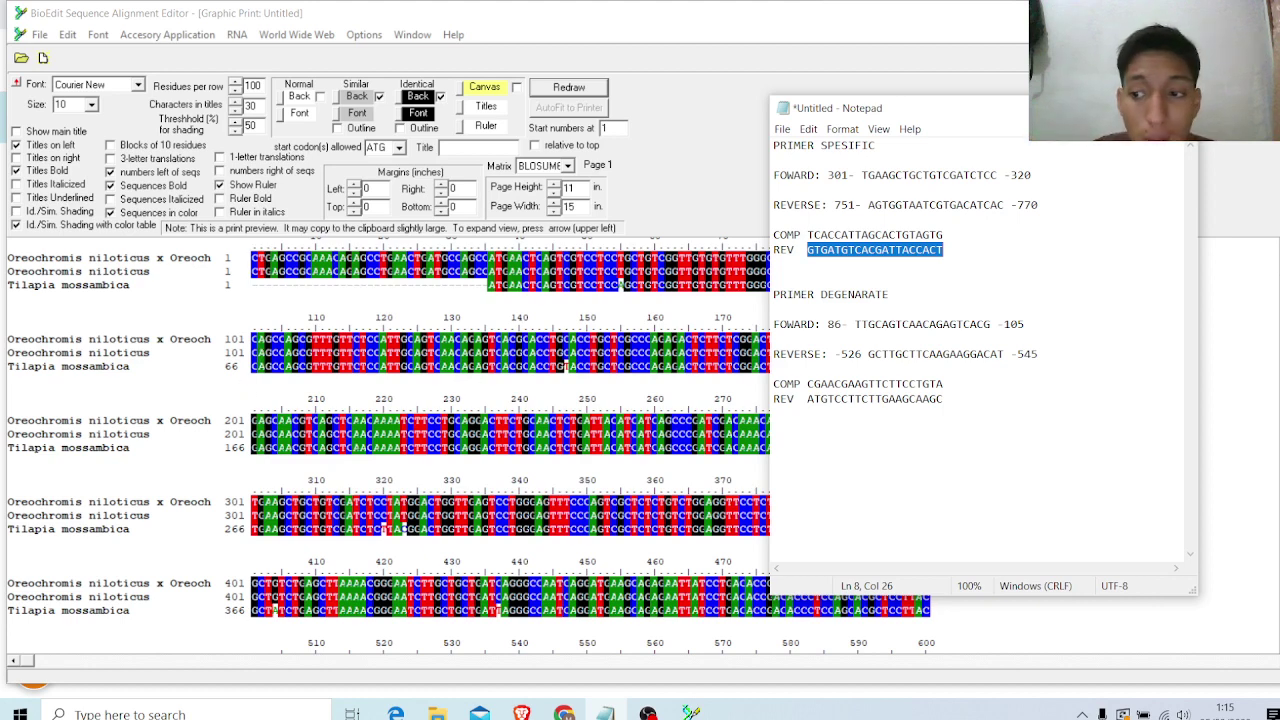
{"action": "left_click", "coordinate": [1276, 425]}
{"action": "scroll", "coordinate": [1276, 425], "scroll_direction": "down", "scroll_amount": 3}
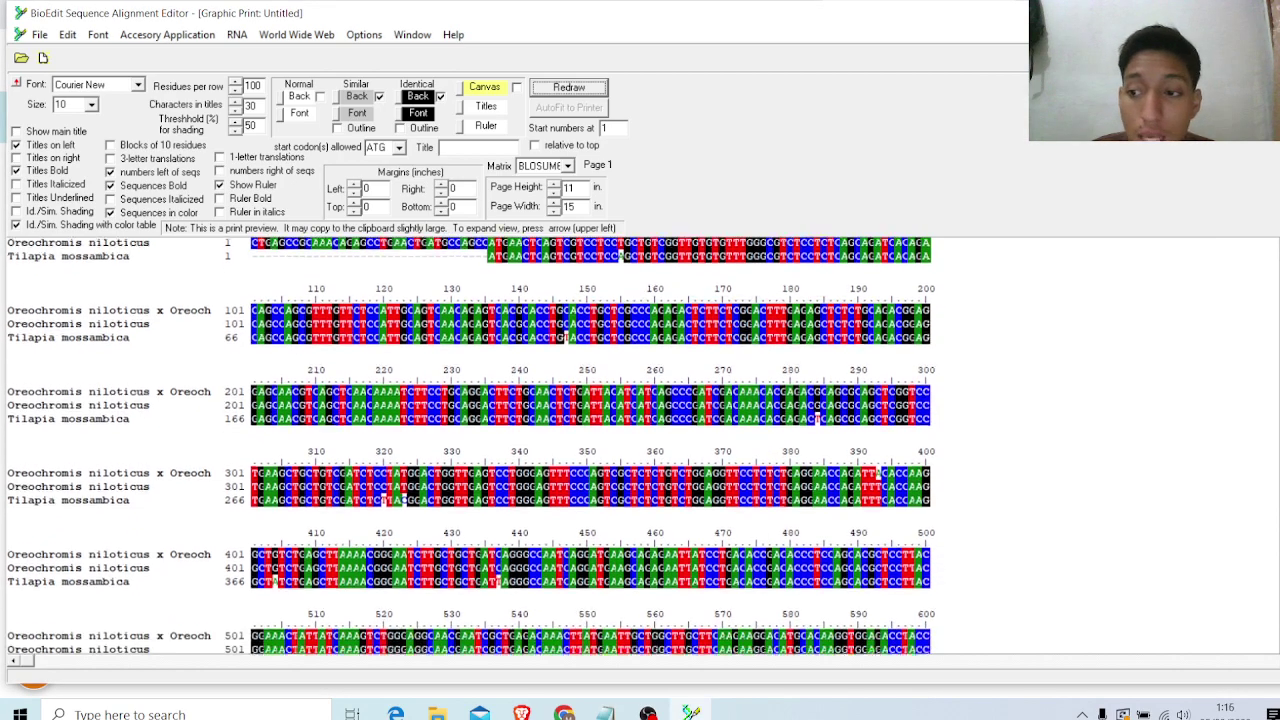
{"action": "scroll", "coordinate": [1207, 472], "scroll_direction": "down", "scroll_amount": 3}
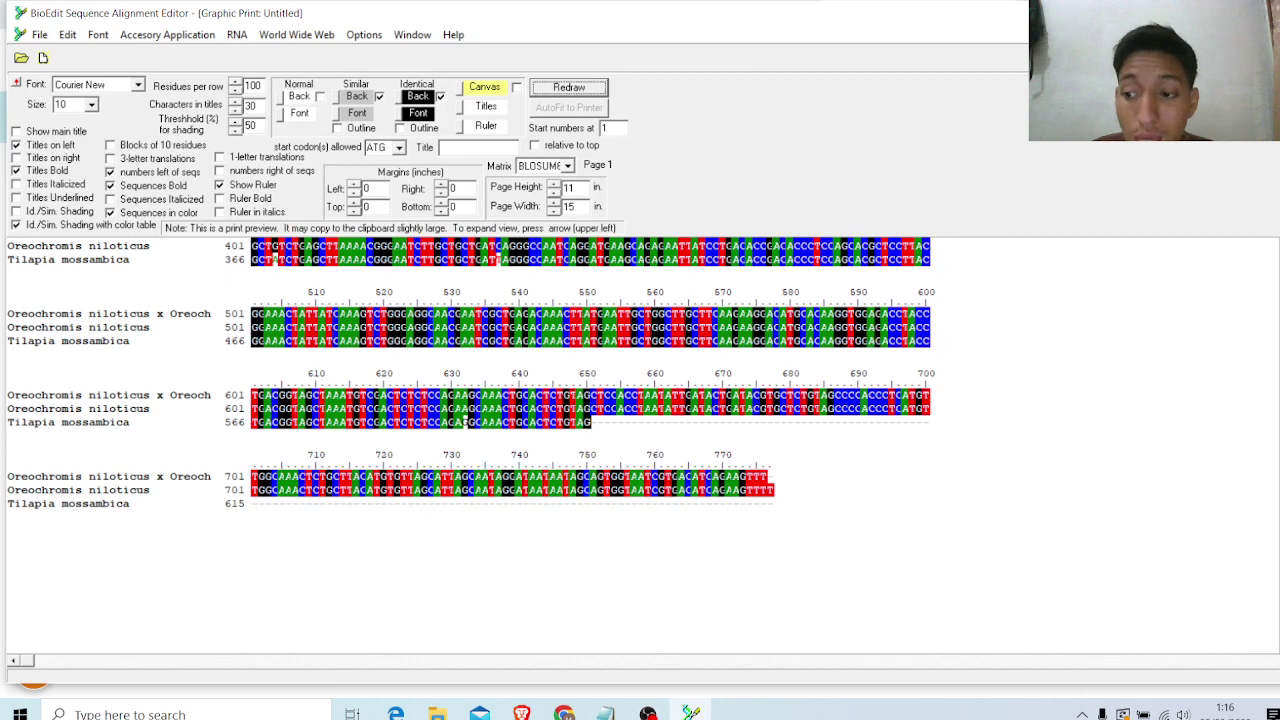
{"action": "scroll", "coordinate": [1275, 321], "scroll_direction": "up", "scroll_amount": 6}
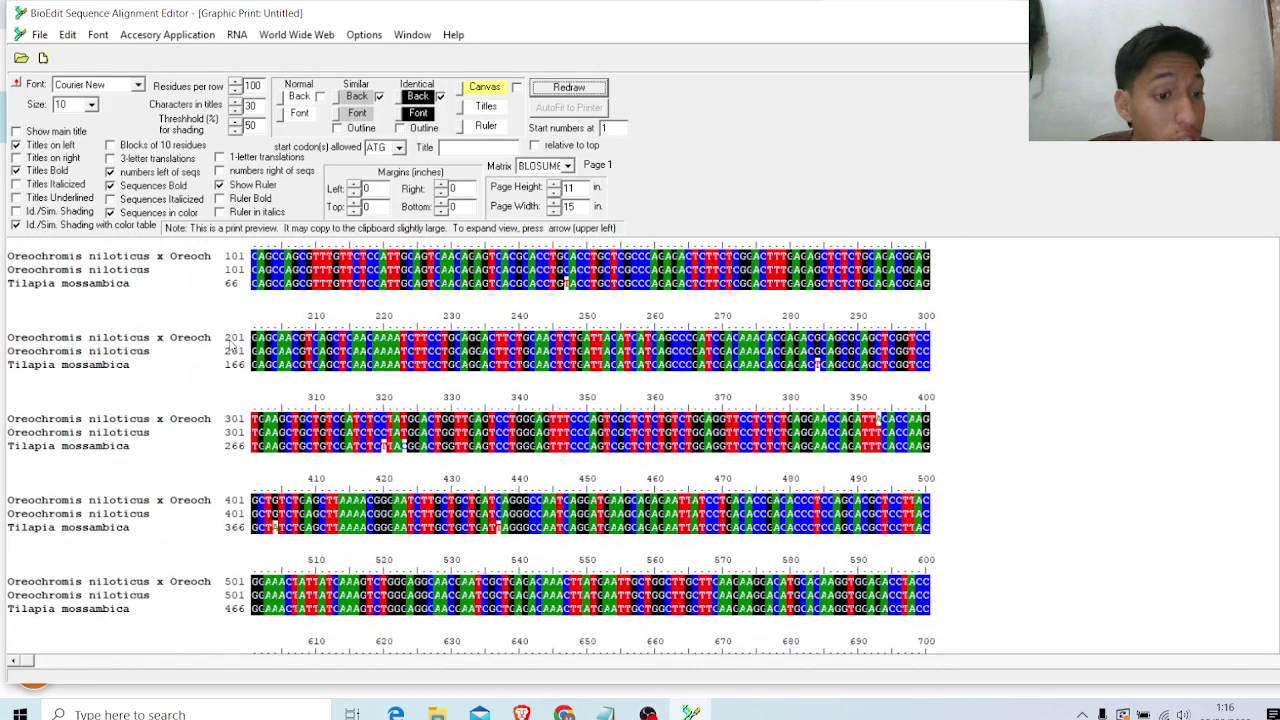
{"action": "scroll", "coordinate": [1130, 324], "scroll_direction": "down", "scroll_amount": 2}
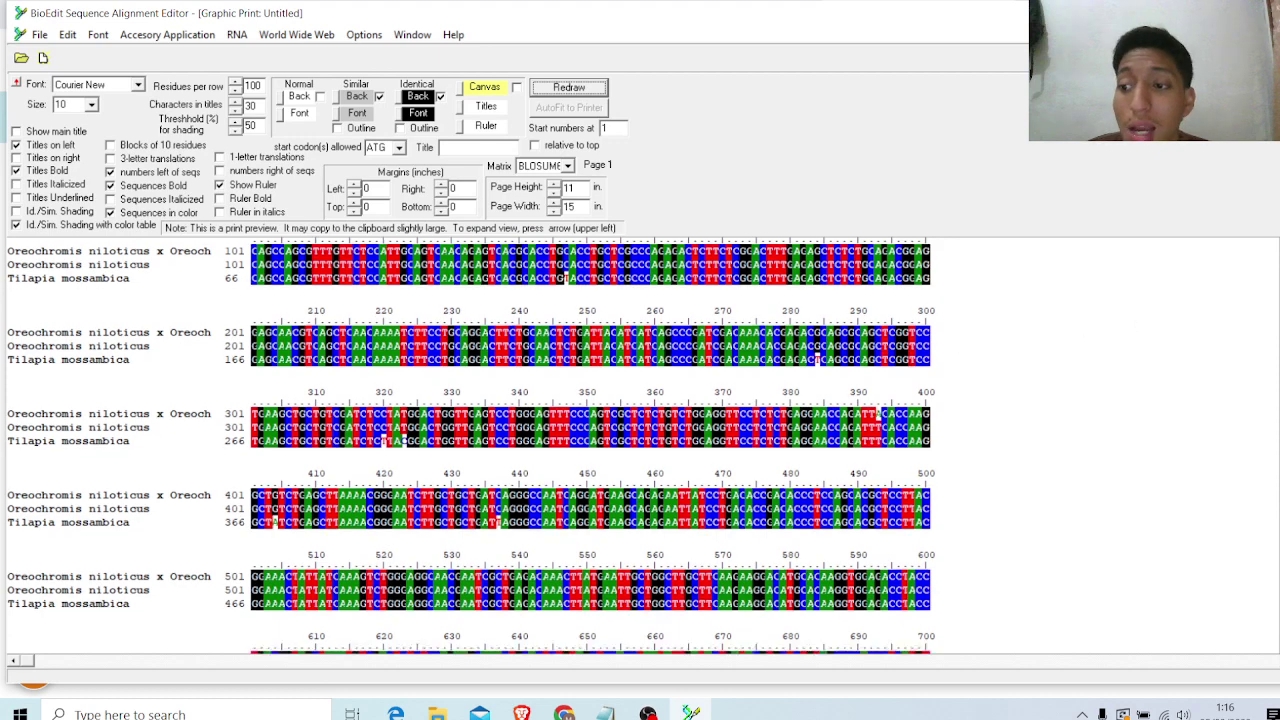
{"action": "left_click", "coordinate": [605, 712]}
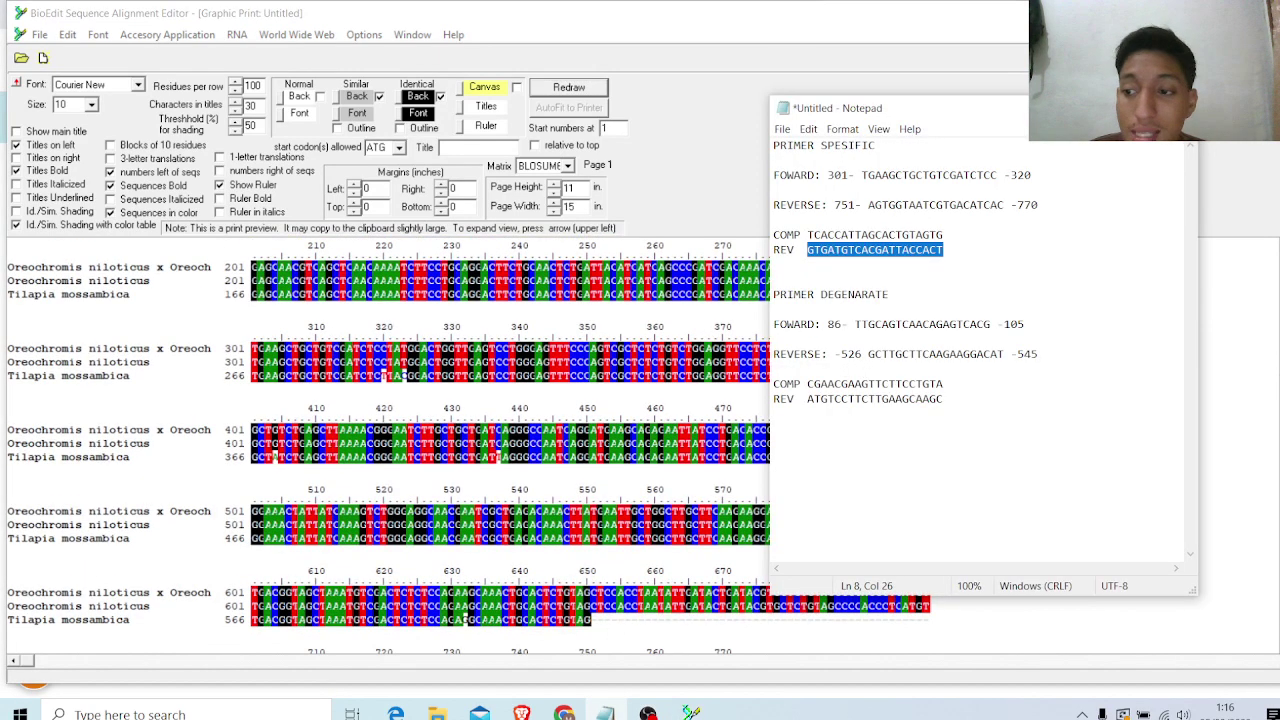
{"action": "left_click", "coordinate": [1276, 434]}
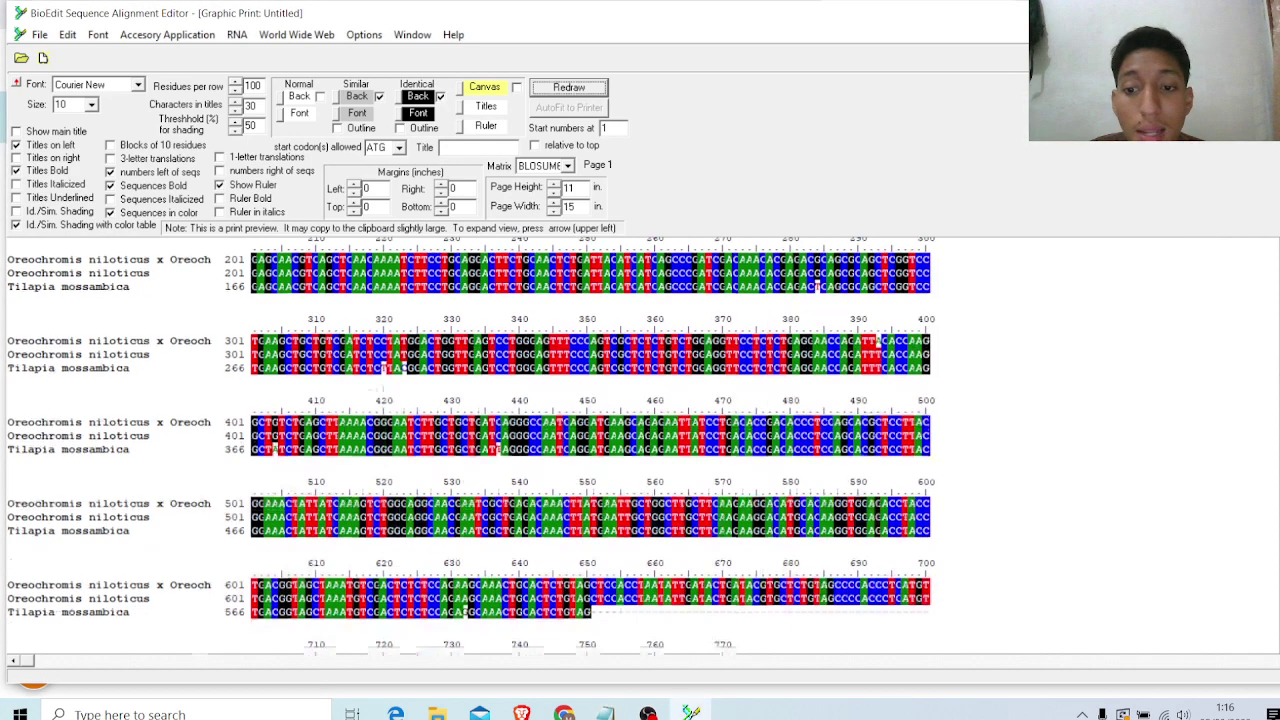
{"action": "scroll", "coordinate": [1276, 434], "scroll_direction": "down", "scroll_amount": 2}
{"action": "left_click_drag", "start_coordinate": [1276, 434], "coordinate": [1276, 431]}
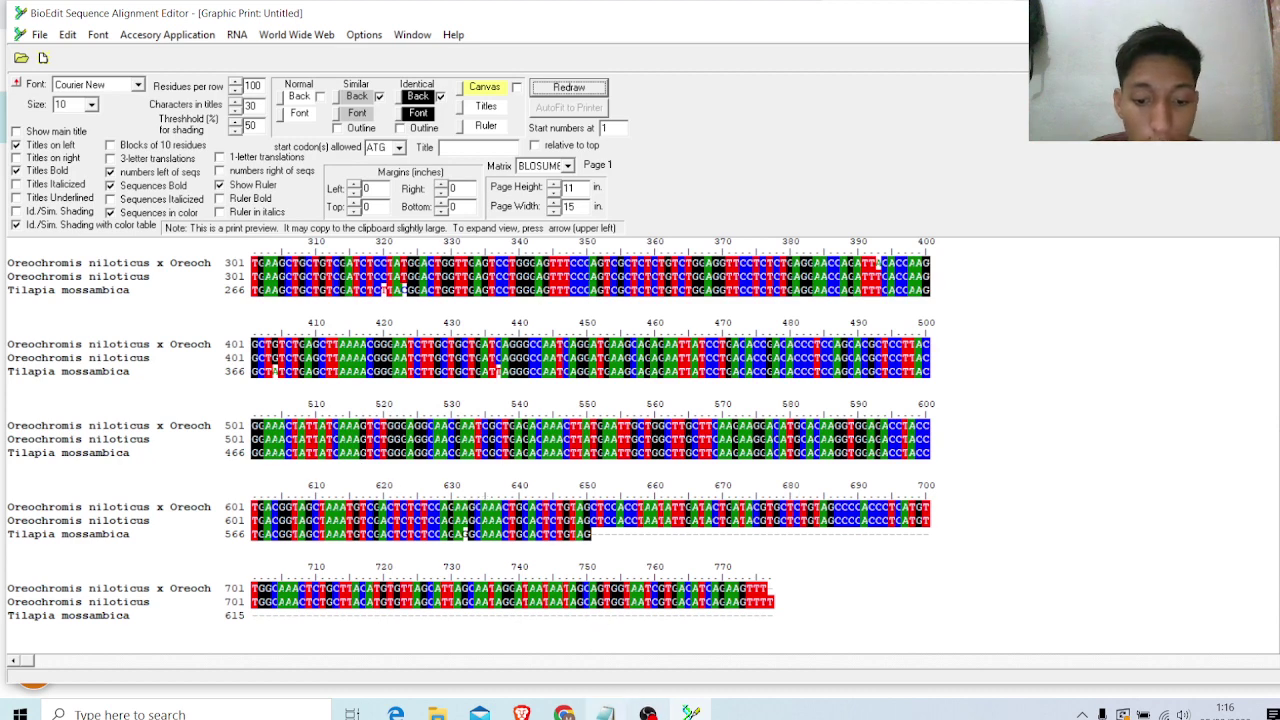
{"action": "left_click", "coordinate": [606, 713]}
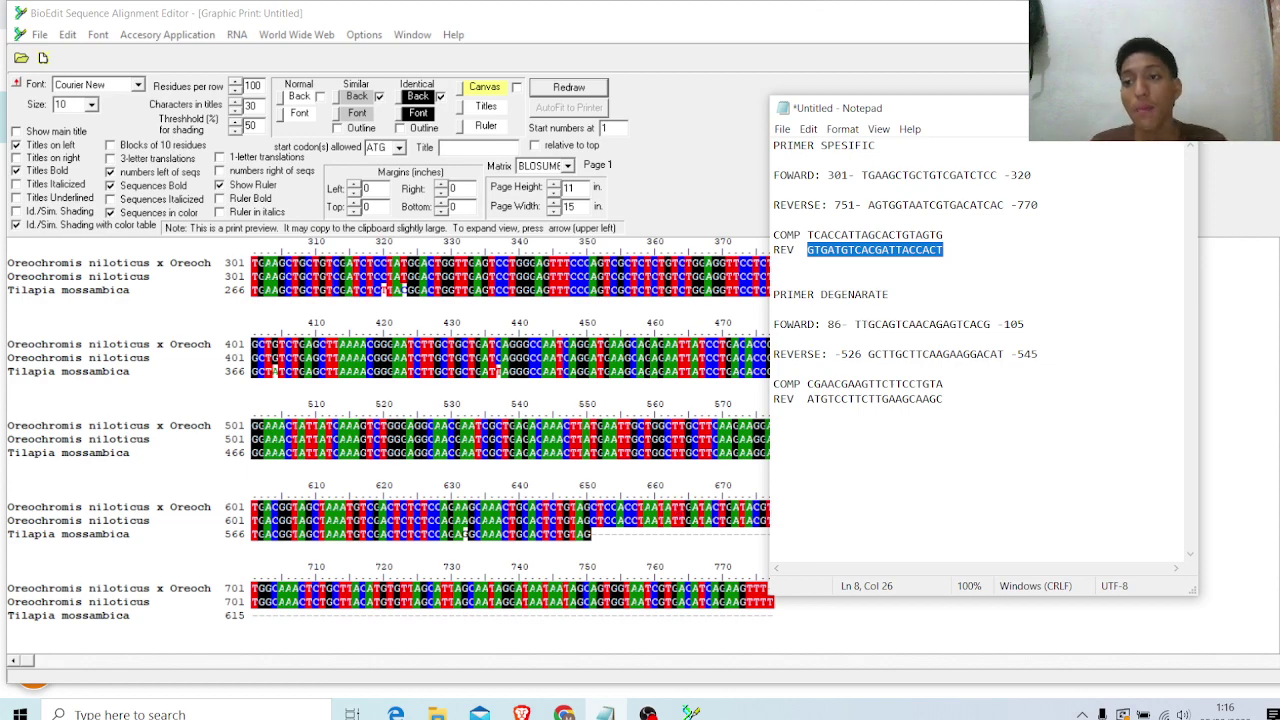
Step: Switch to the browser to revisit the Primer-BLAST form and the IDT OligoAnalyzer tools list, and return to the BioEdit alignment
{"action": "left_click", "coordinate": [1143, 12]}
{"action": "left_click", "coordinate": [157, 10]}
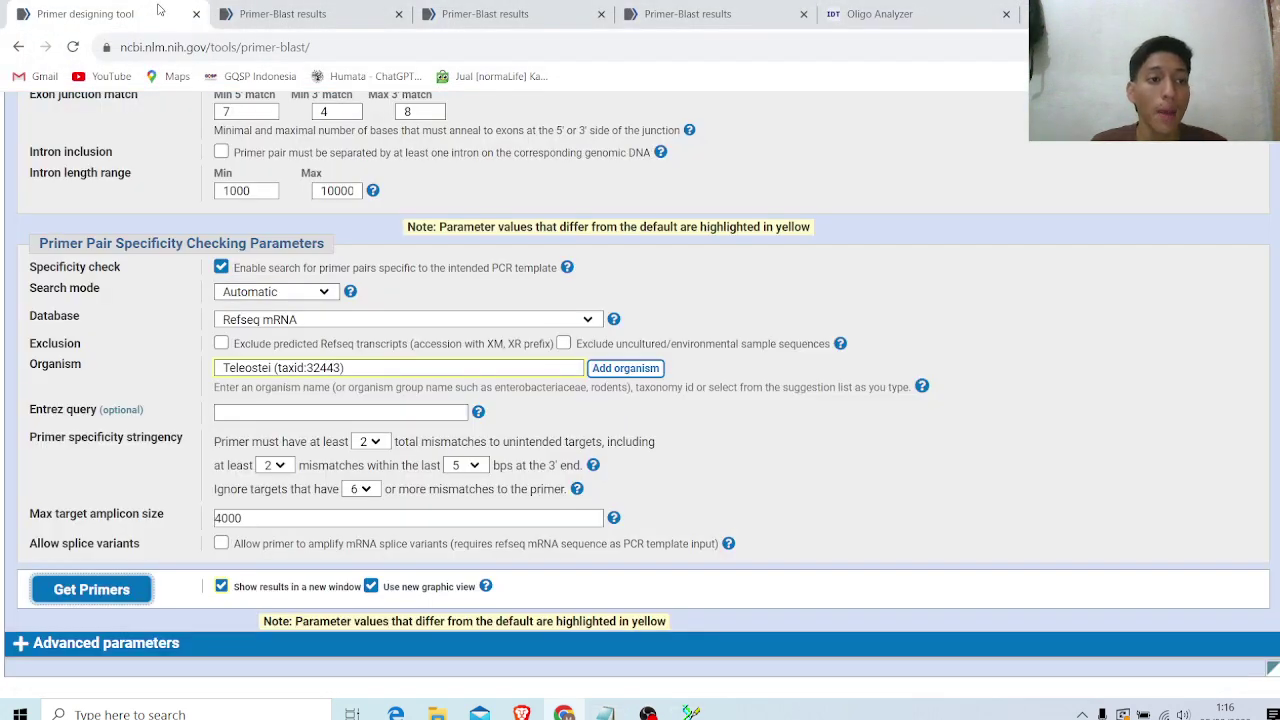
{"action": "left_click", "coordinate": [875, 14]}
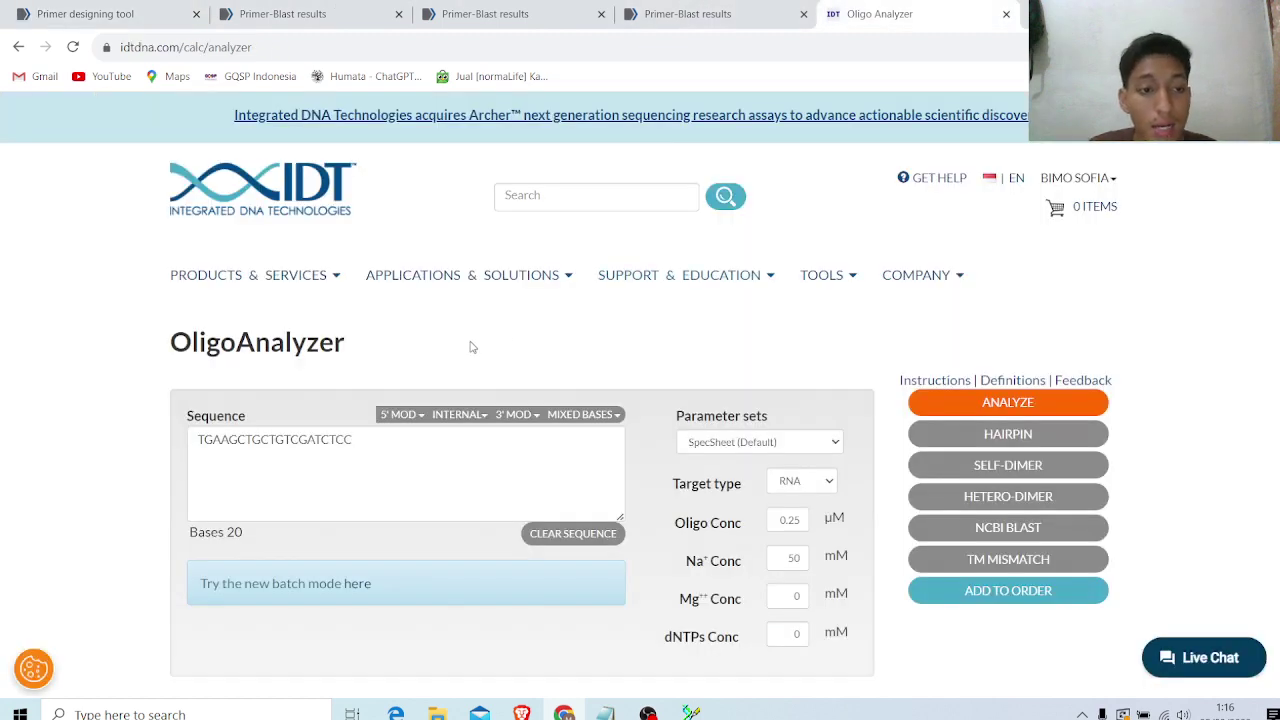
{"action": "mouse_move", "coordinate": [848, 278]}
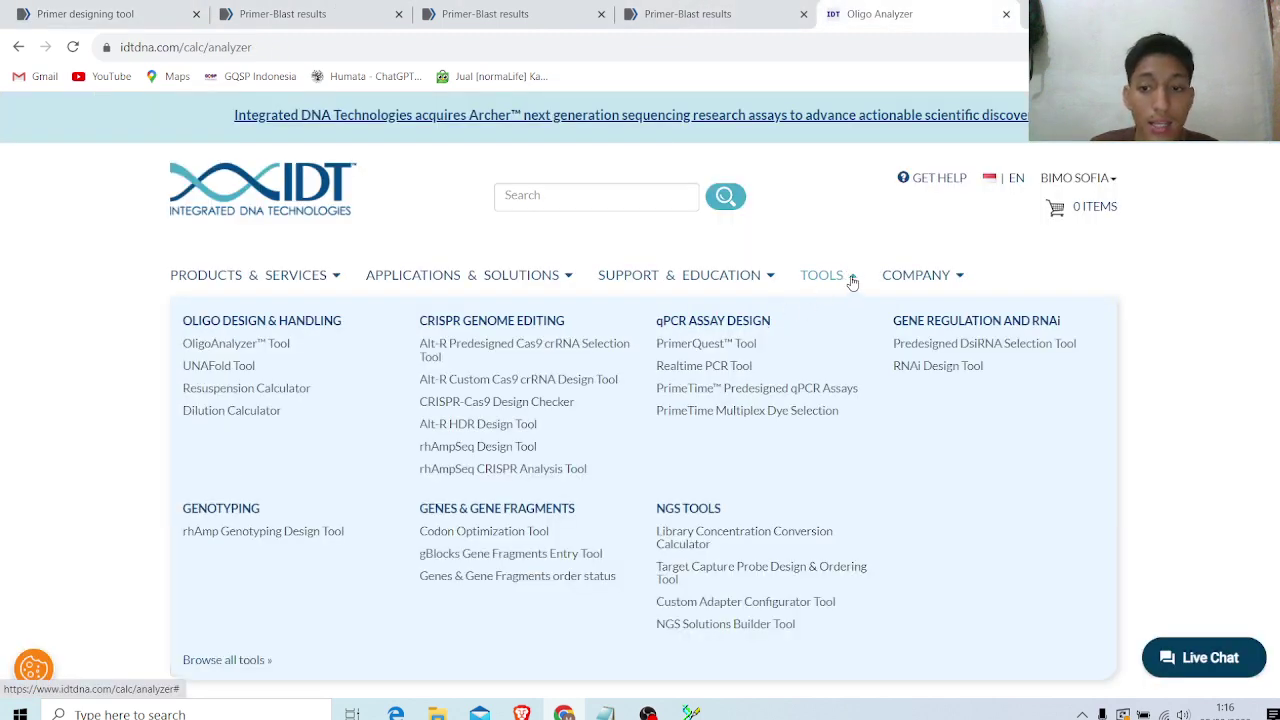
{"action": "left_click", "coordinate": [690, 712]}
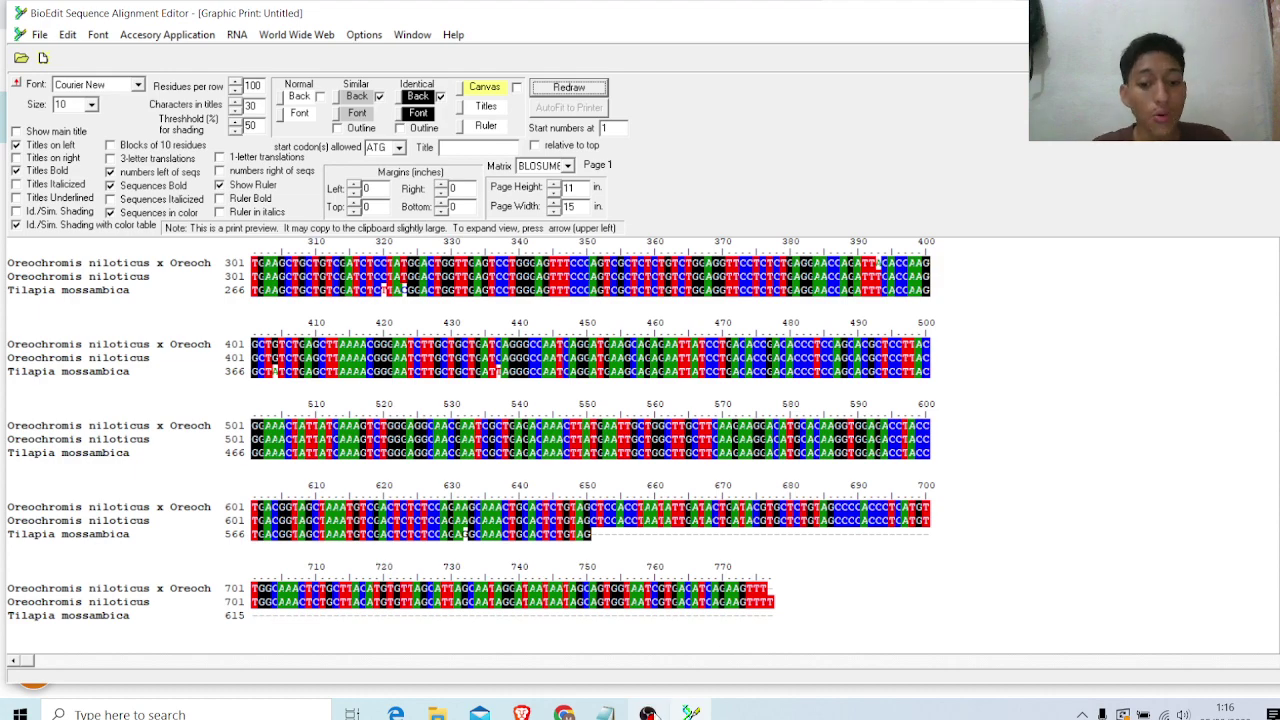
{"action": "left_click", "coordinate": [648, 712]}
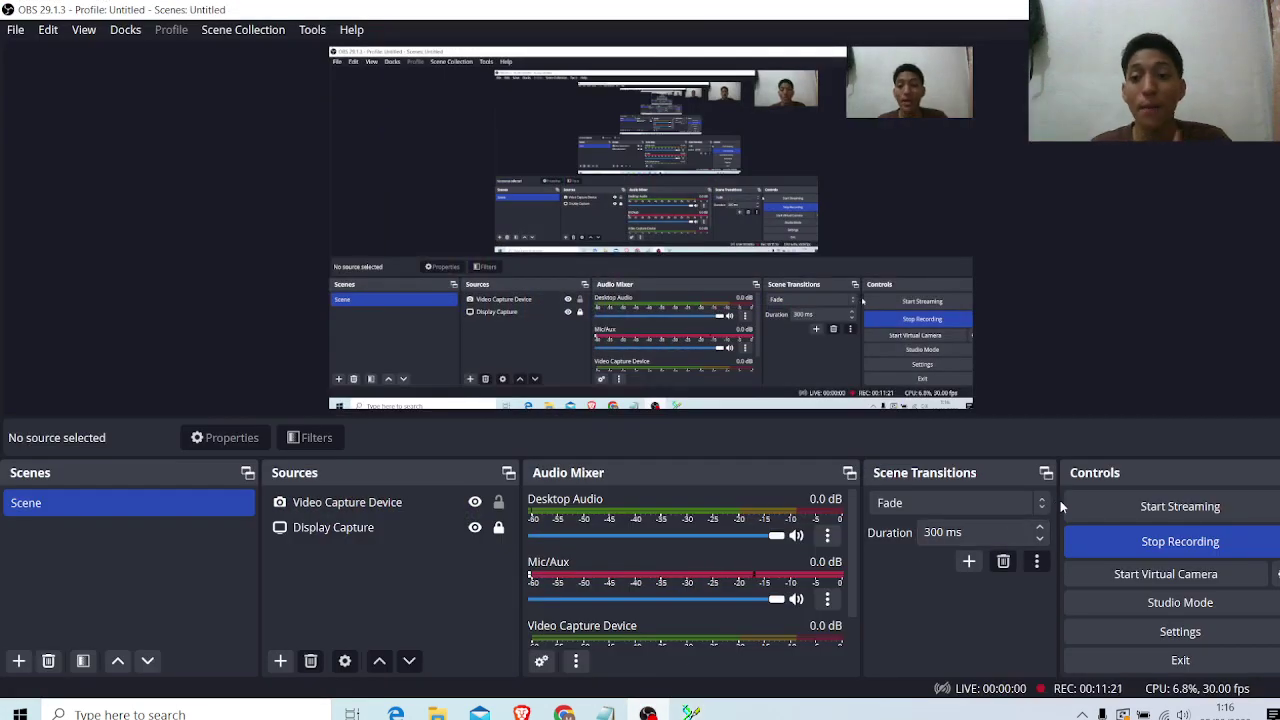